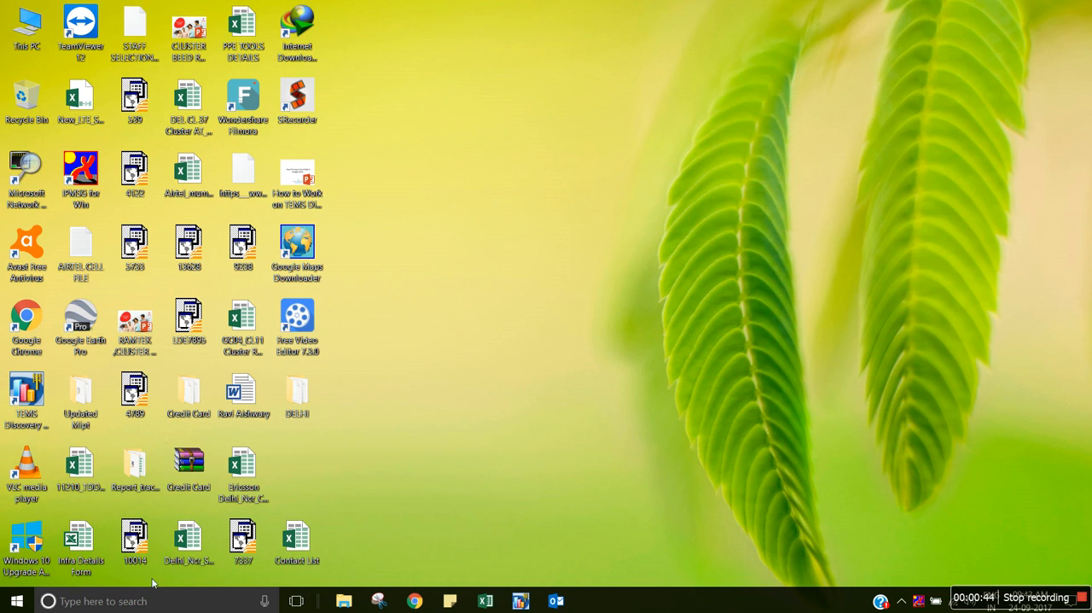
Launch MapInfo Professional 8.5 SCP and dismiss the Quick Start dialog.
click(115, 603)
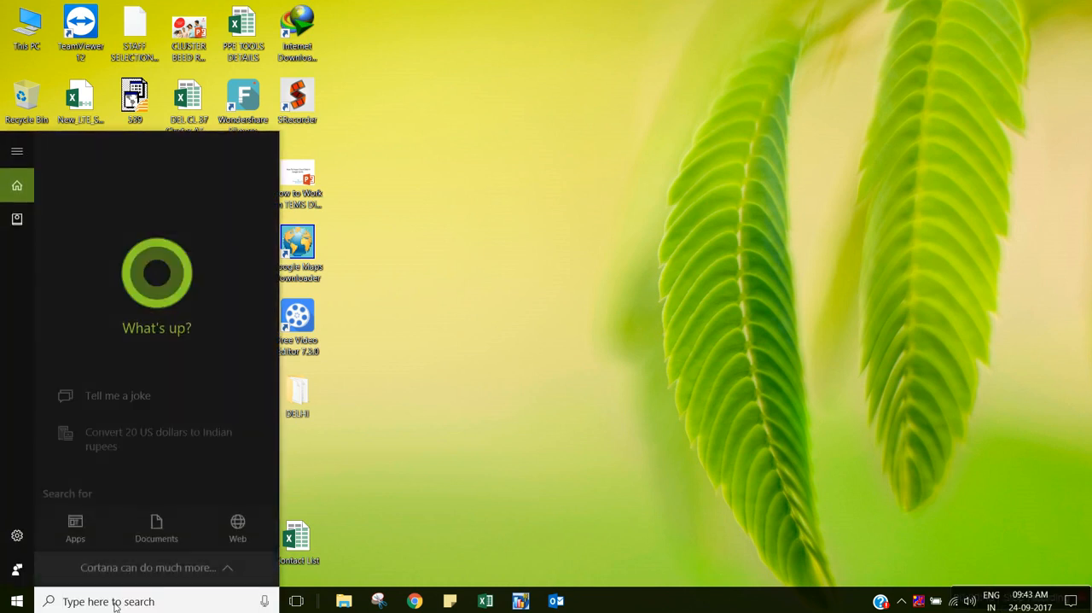
text(mapinfo)
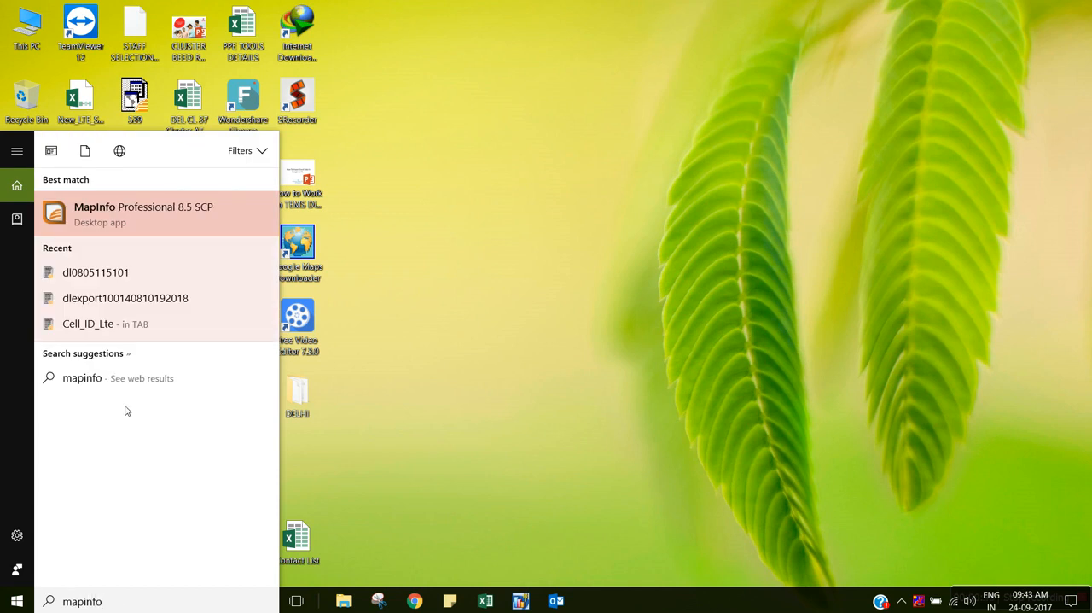
click(156, 217)
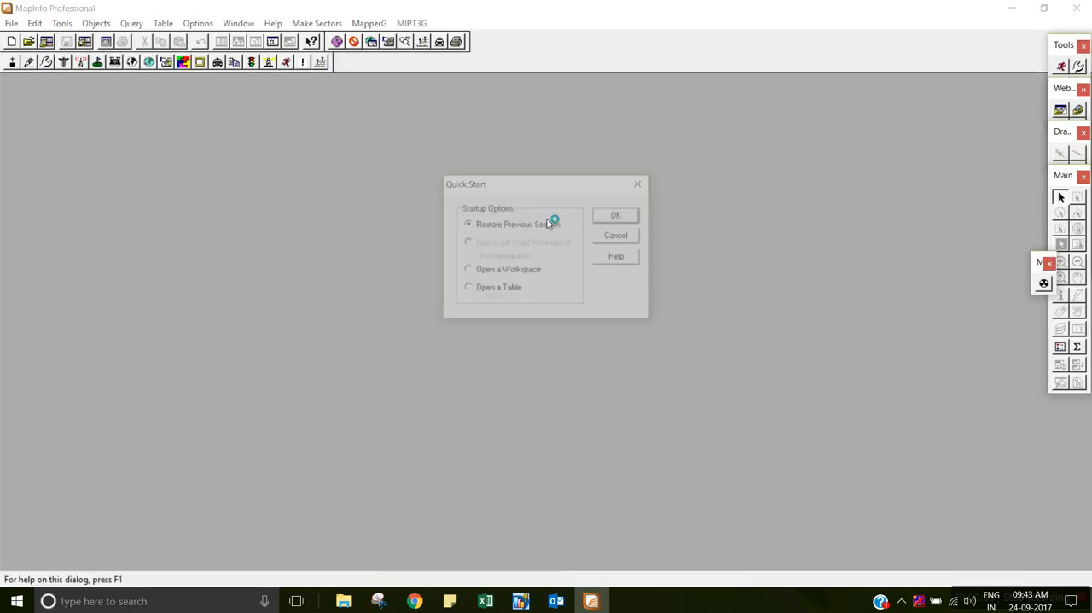
click(643, 183)
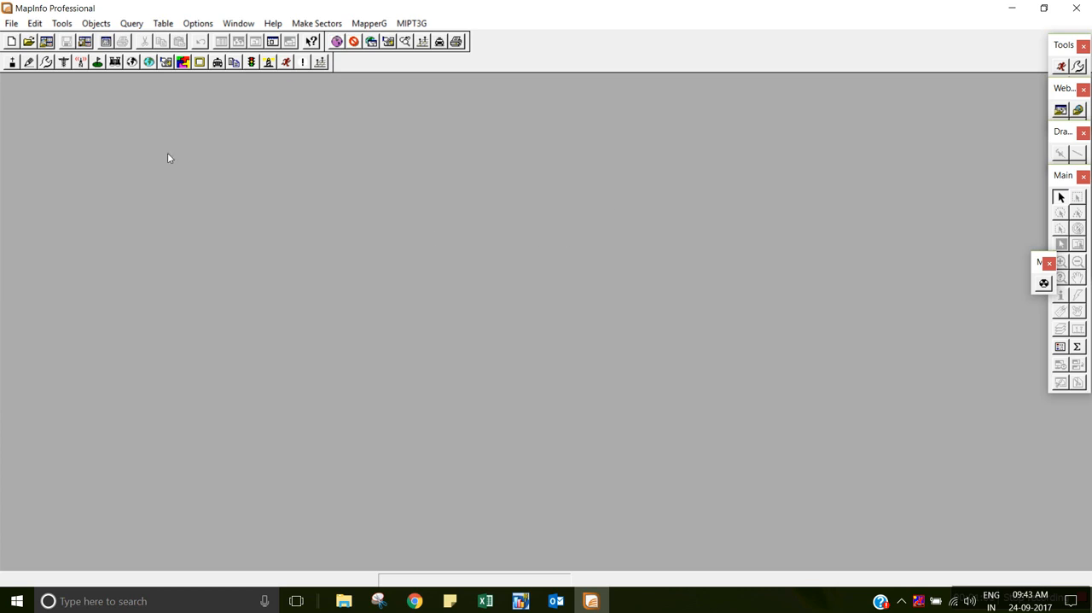
click(10, 23)
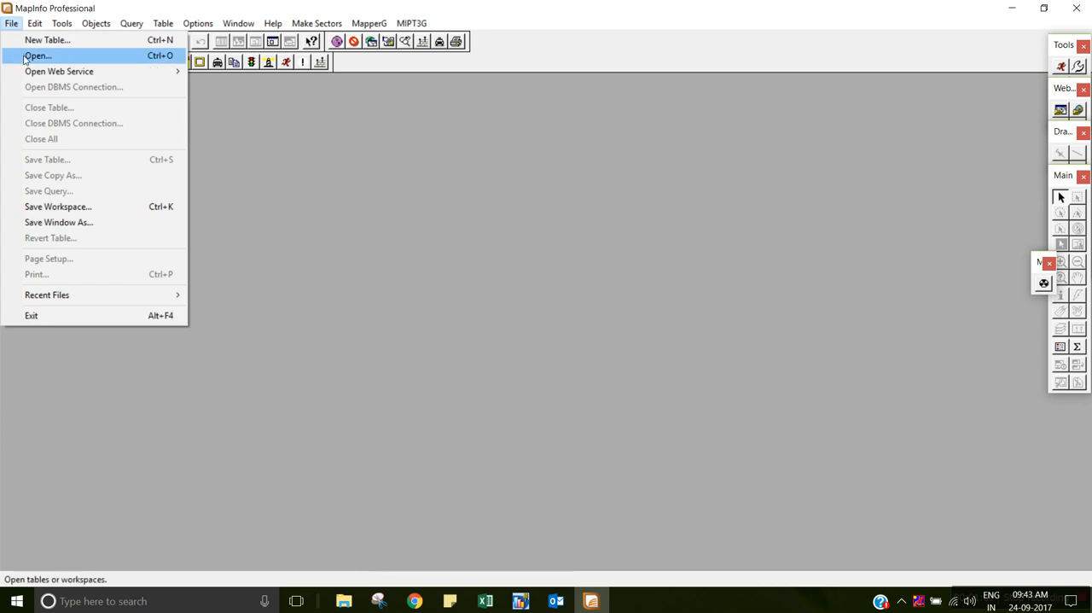
click(30, 54)
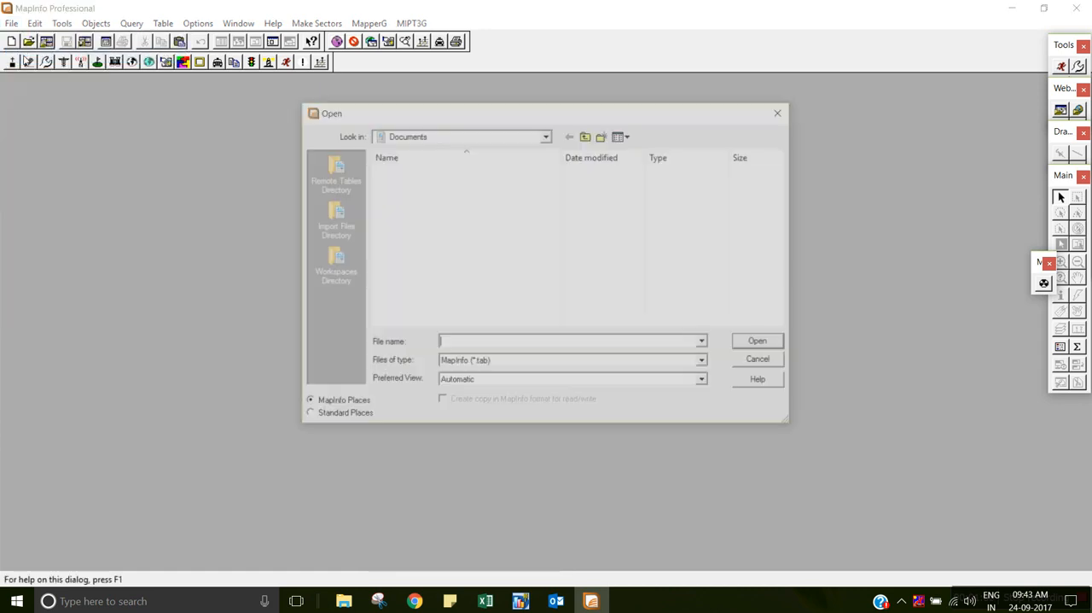
click(309, 417)
click(335, 270)
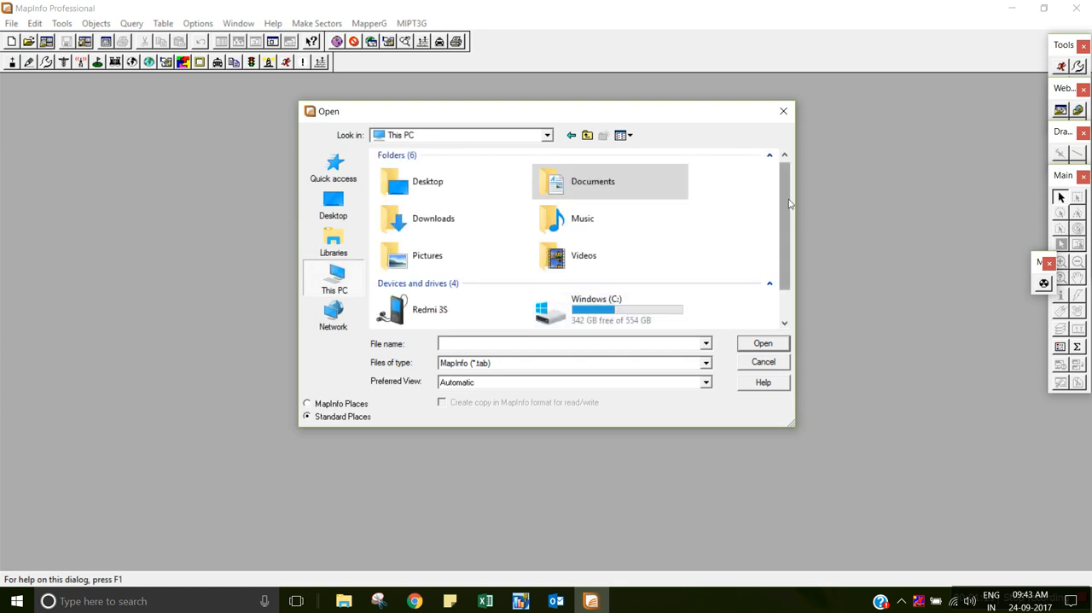
drag(790, 203, 789, 282)
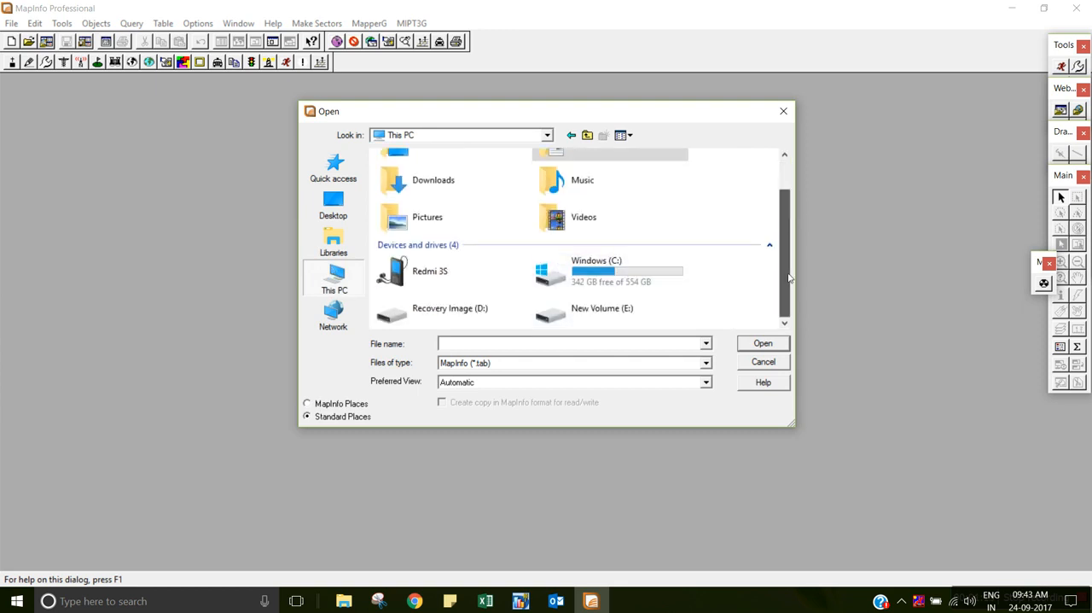
double_click(623, 314)
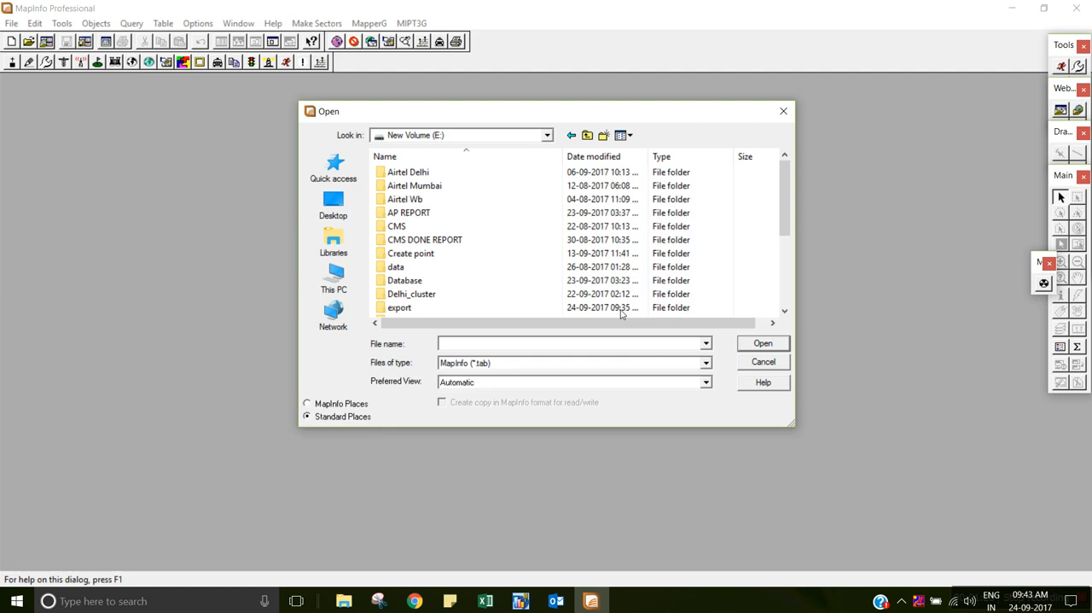
double_click(399, 308)
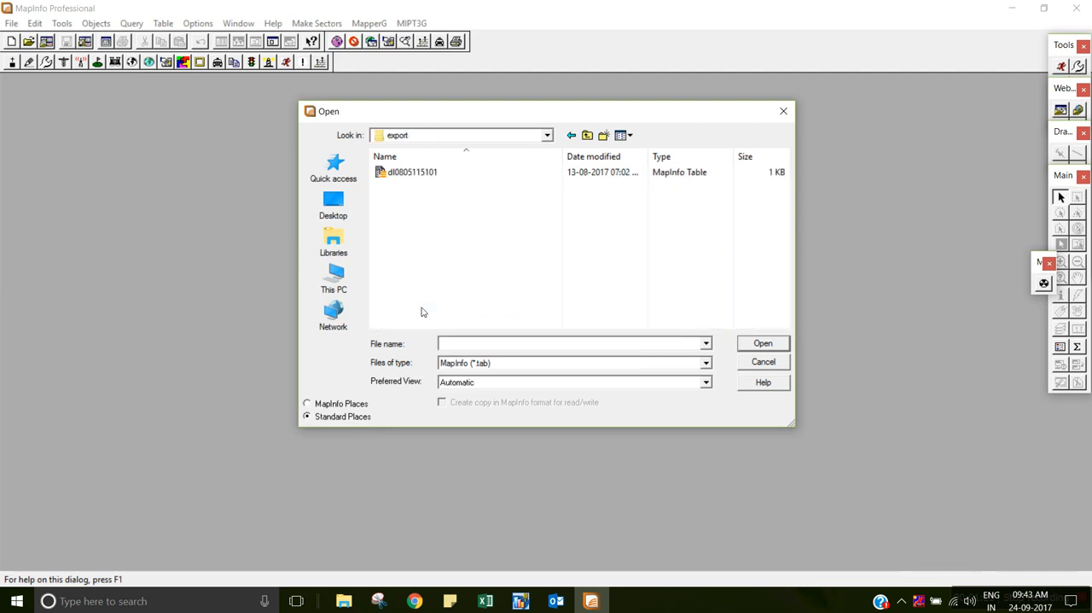
click(426, 174)
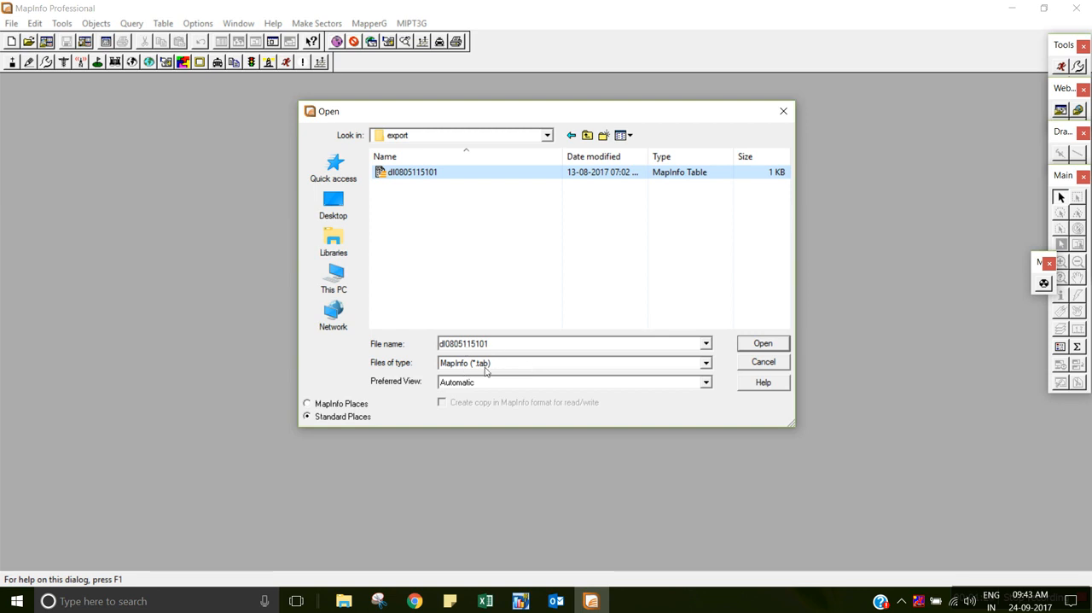
click(768, 344)
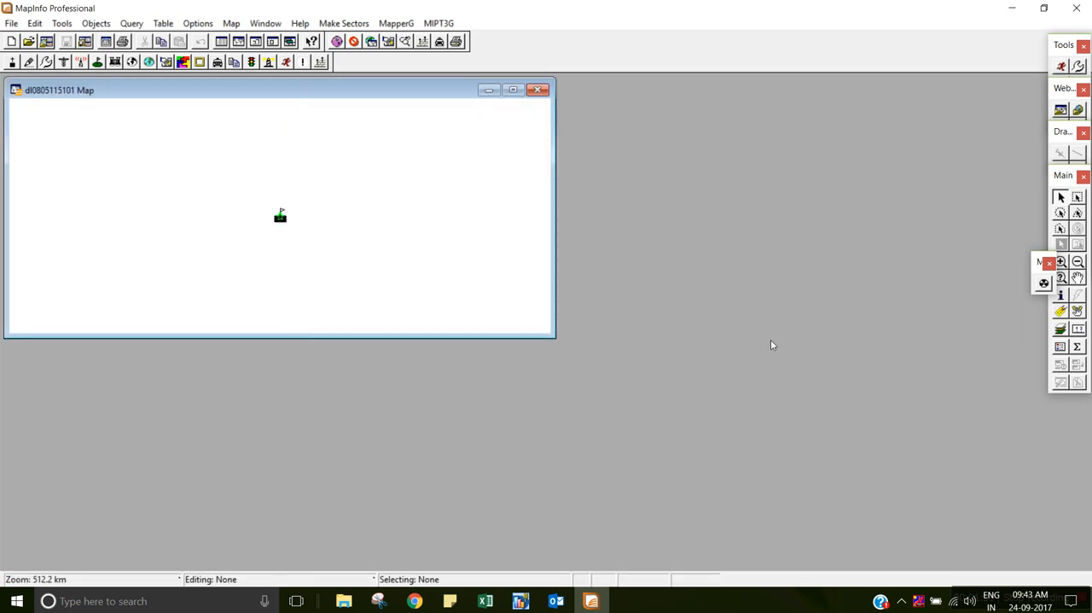
click(513, 90)
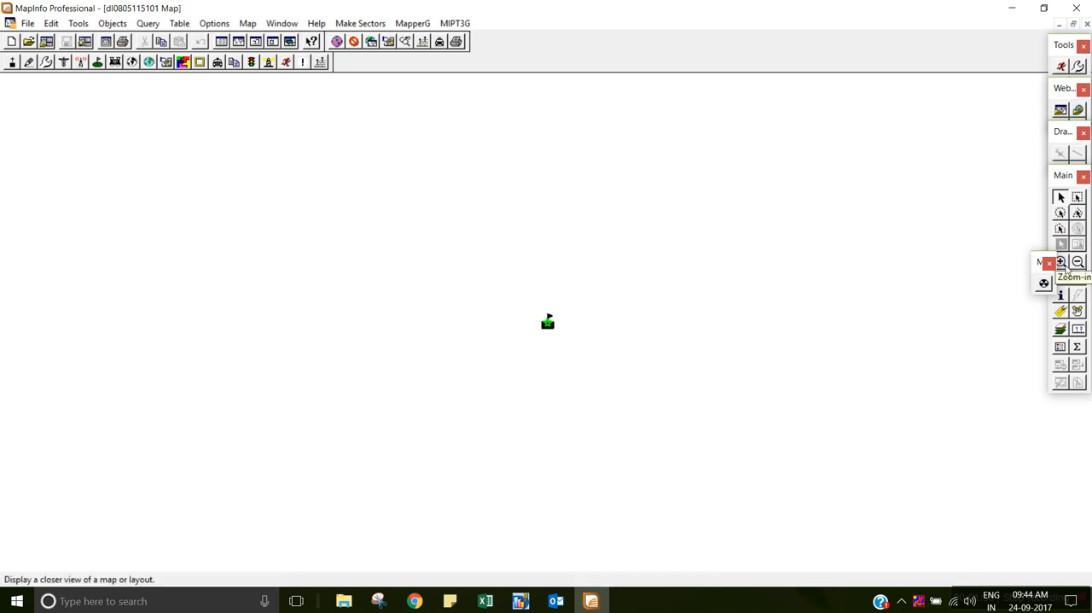
click(1062, 262)
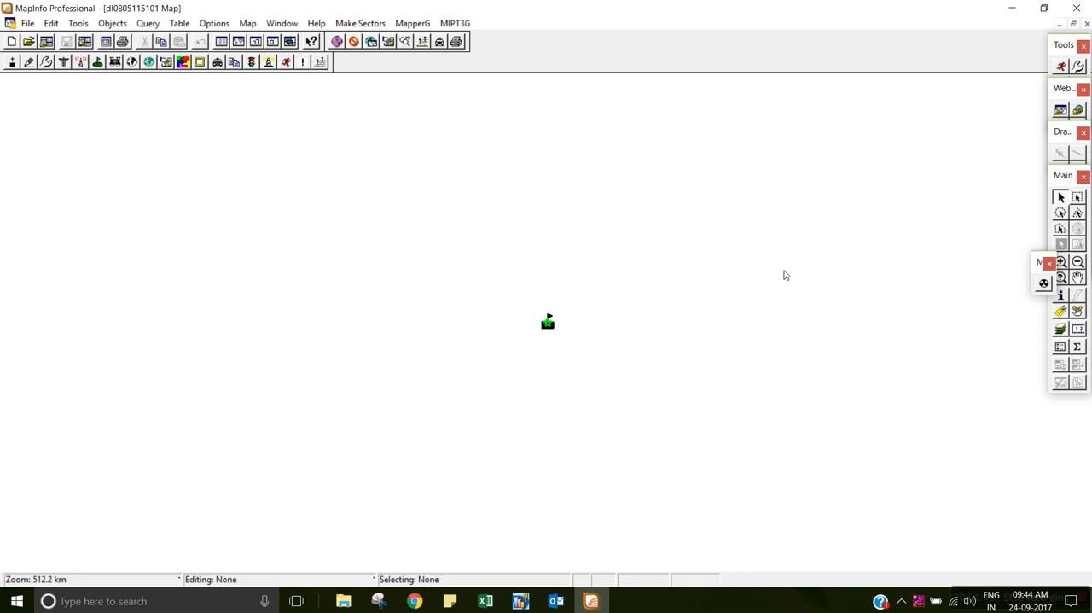
click(1061, 262)
drag(530, 312, 575, 338)
drag(457, 266, 531, 304)
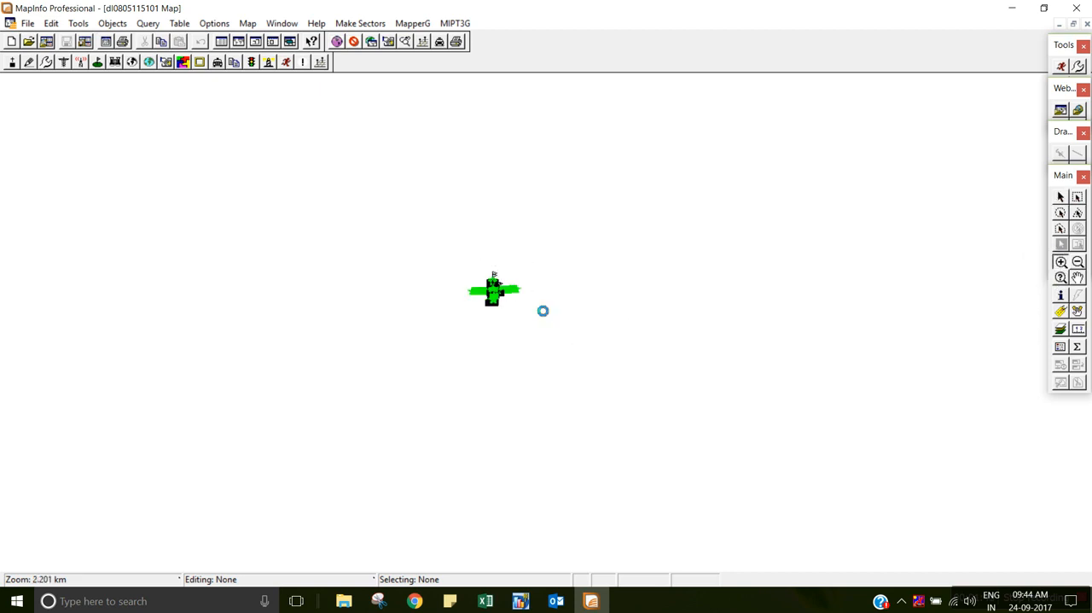
click(1077, 278)
drag(719, 456, 709, 377)
drag(666, 419, 677, 412)
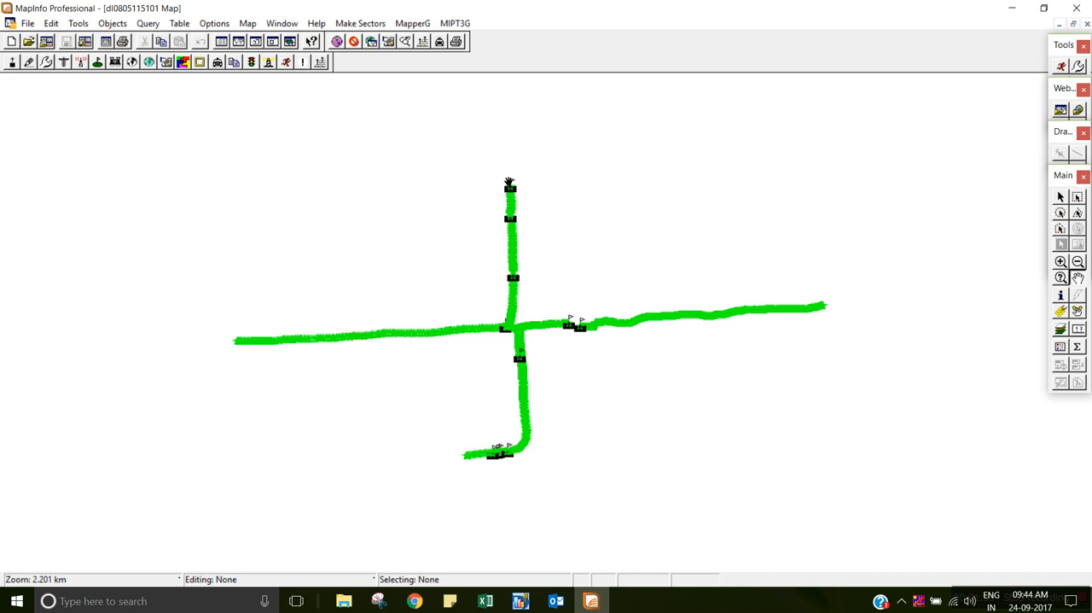
right_click(445, 177)
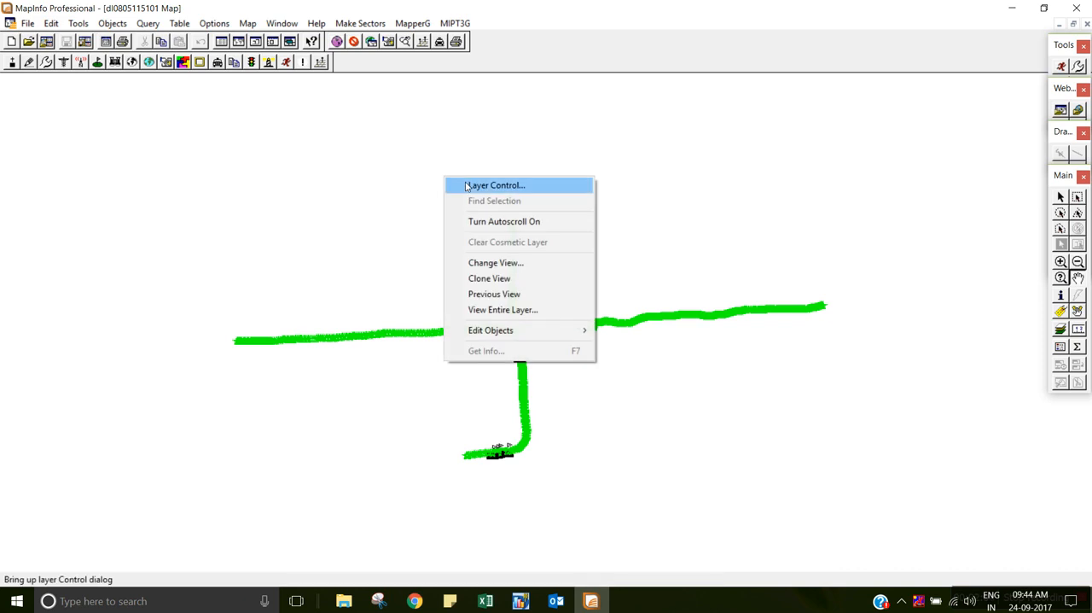
click(467, 186)
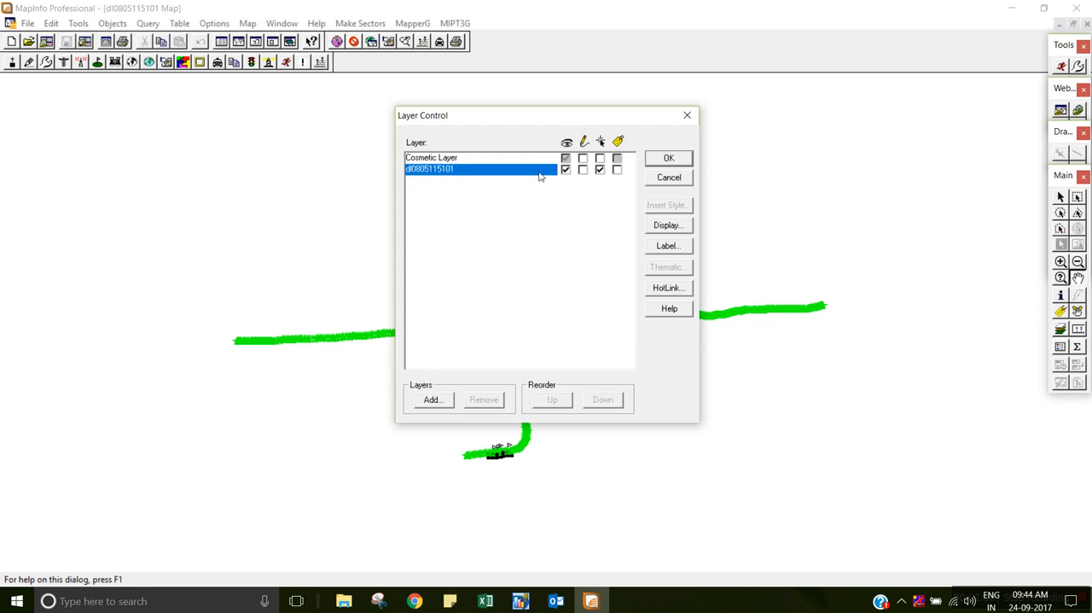
click(670, 227)
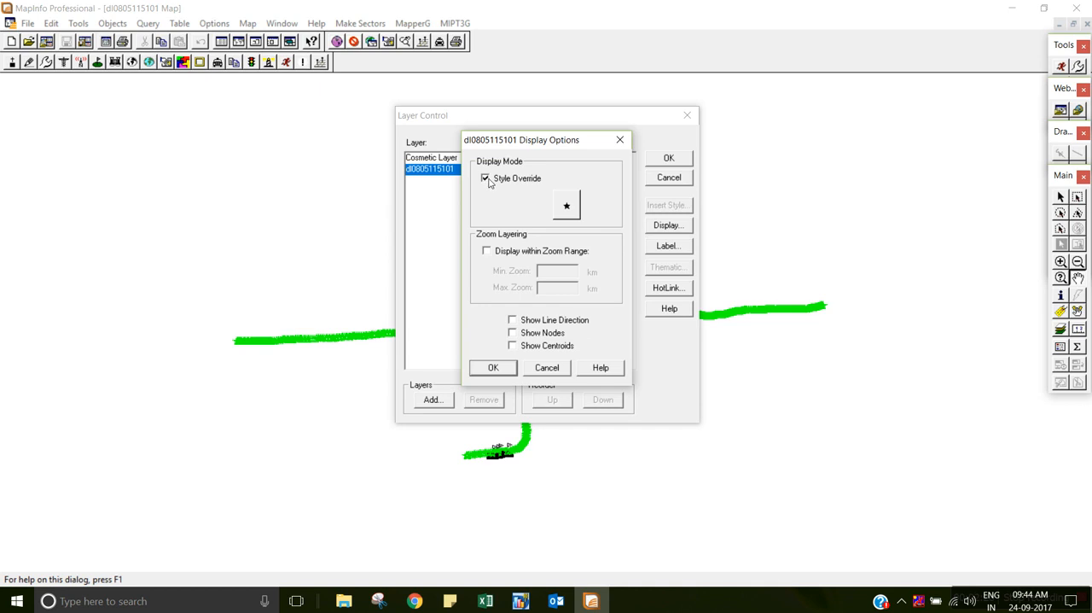
click(567, 206)
click(569, 169)
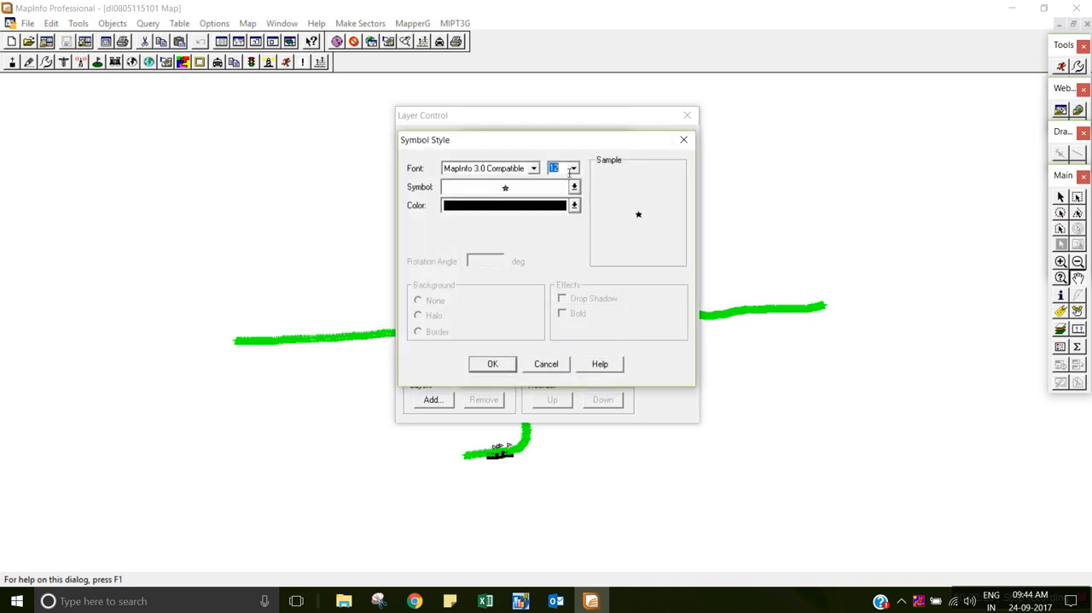
text(5)
Change the layer's symbol font to MapInfo Symbols and choose the filled circle as its symbol.
click(534, 169)
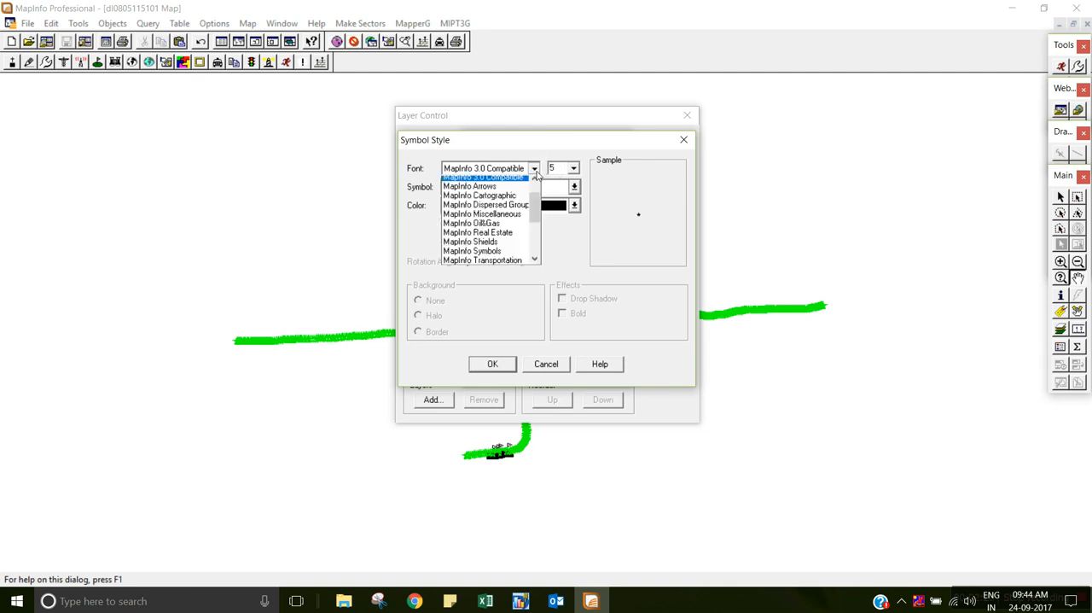
click(502, 255)
click(495, 191)
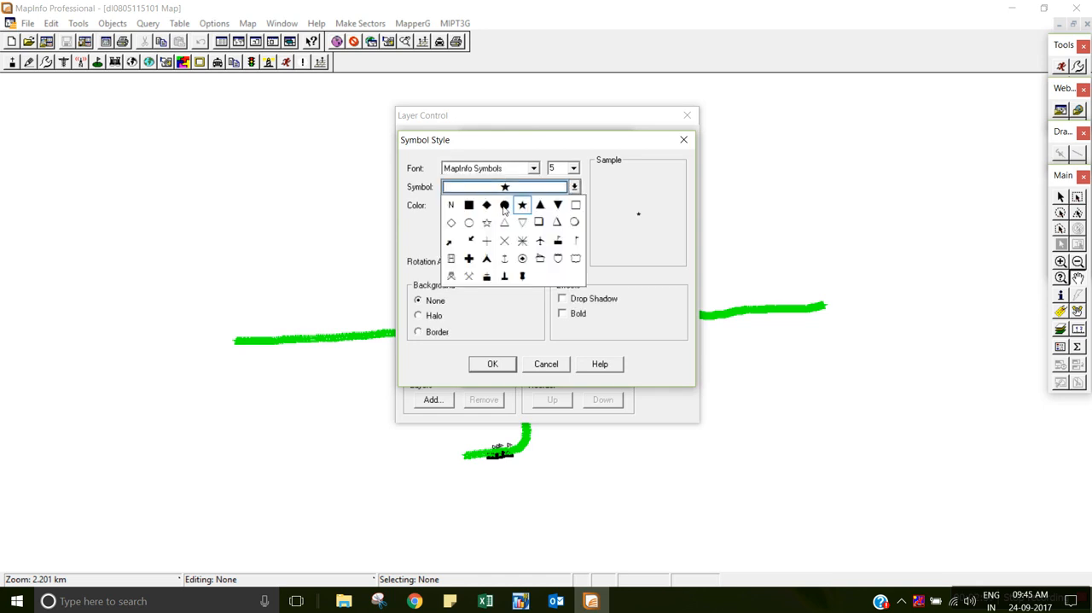
click(505, 207)
Color the layer's symbol green and apply the new display style to the map.
click(485, 206)
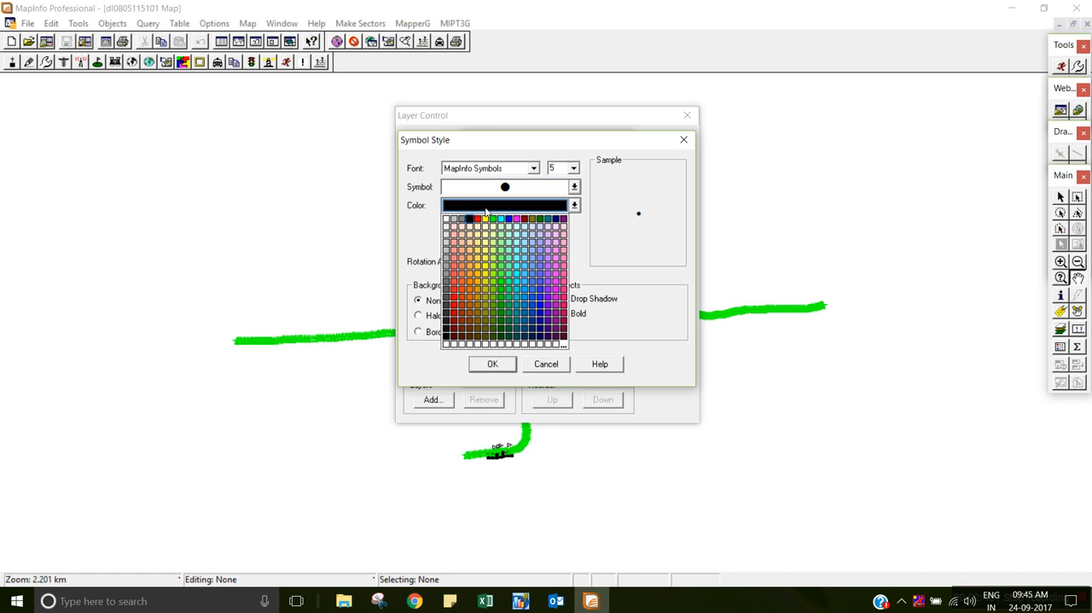
click(492, 218)
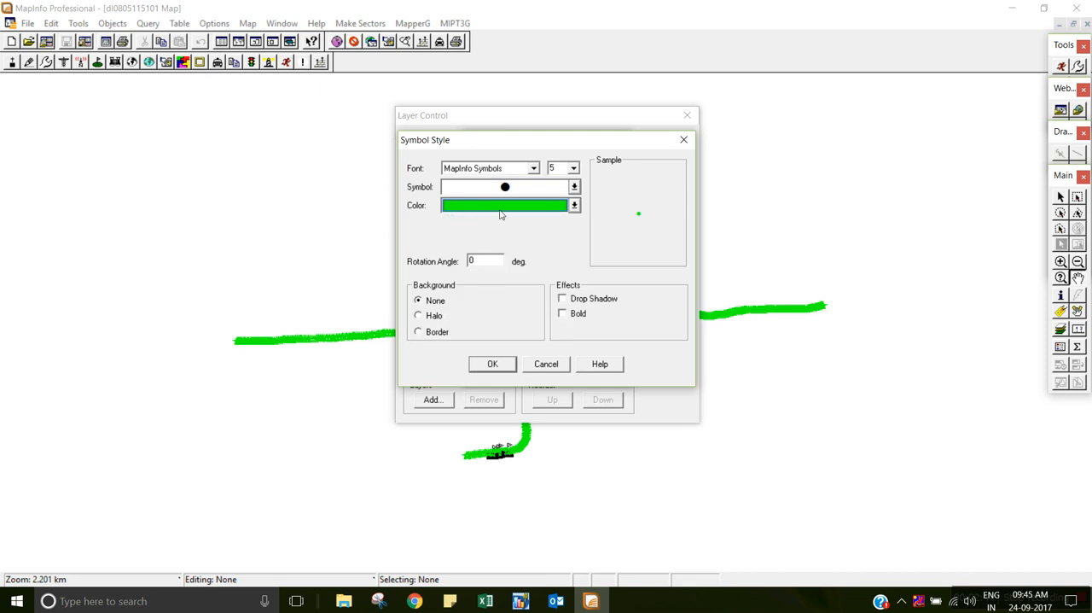
click(500, 364)
click(511, 367)
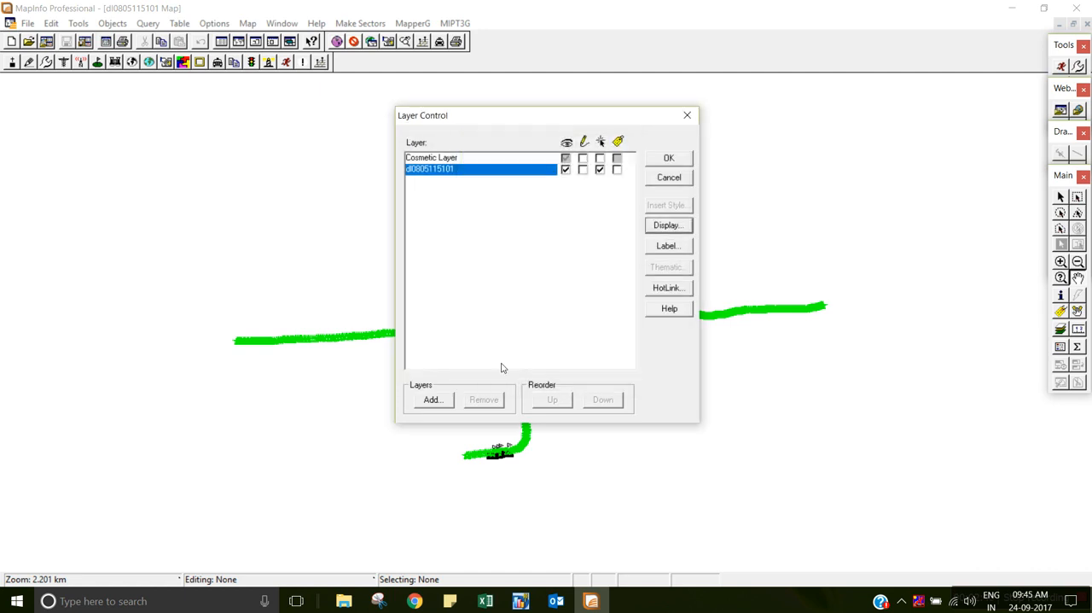
click(667, 161)
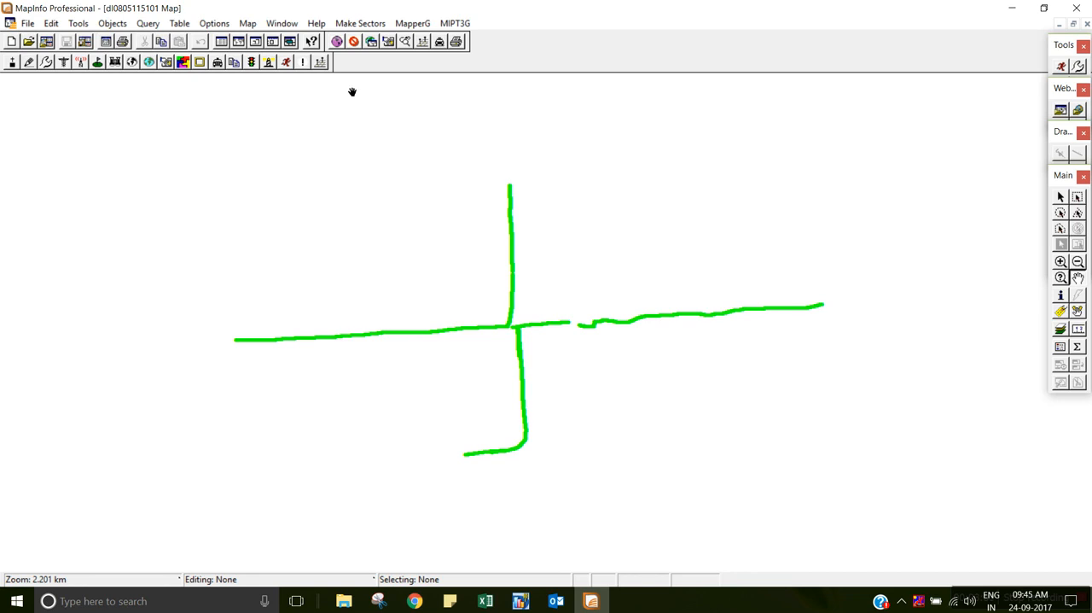
Start a thematic map of the Individual type using the Region IndValue Default template.
click(248, 23)
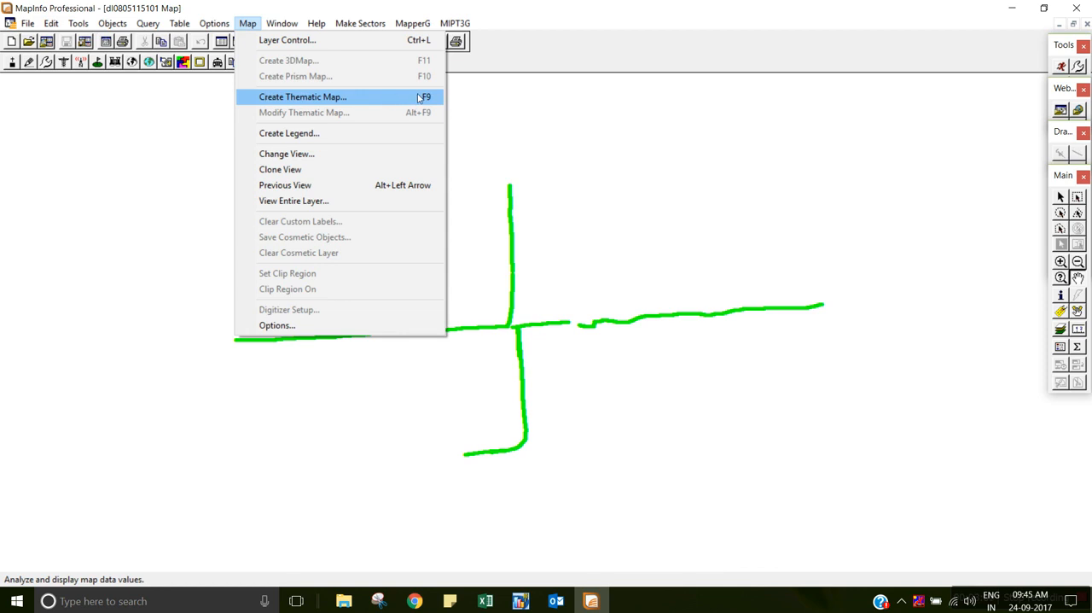
click(342, 105)
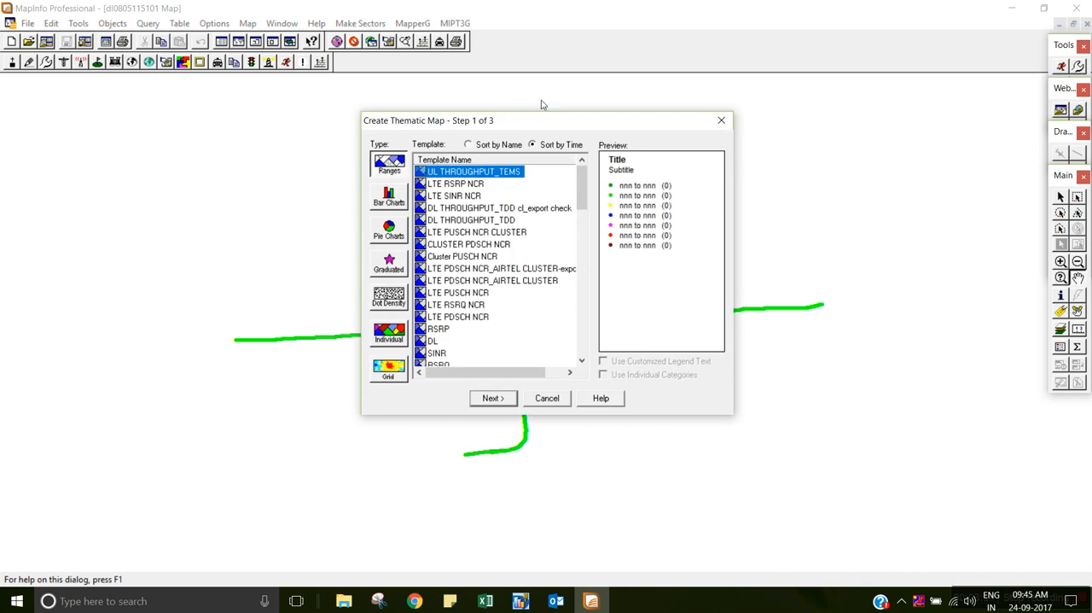
drag(588, 124, 781, 116)
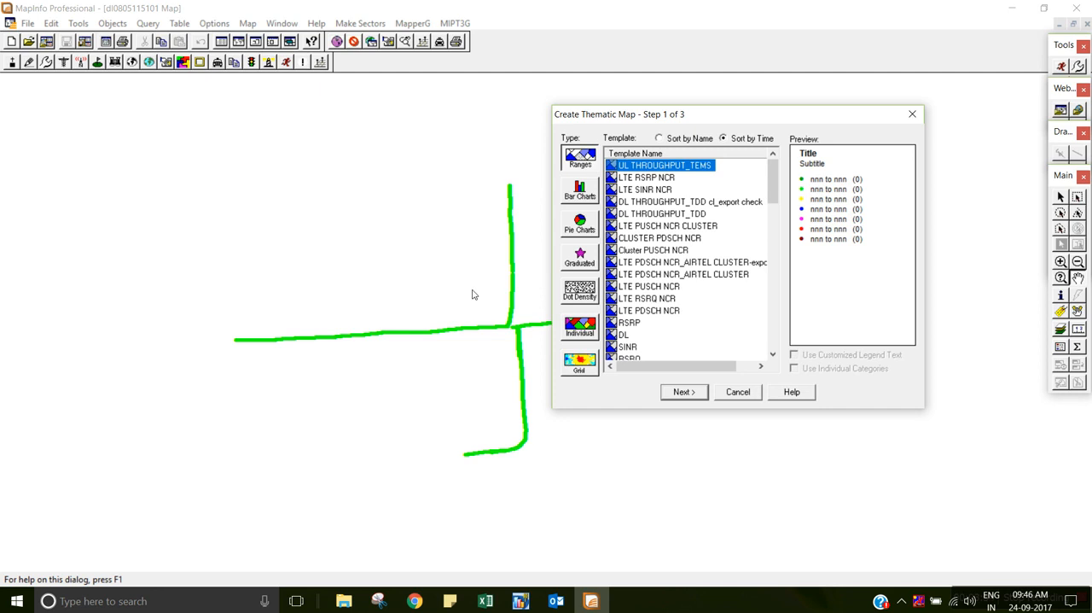
click(587, 332)
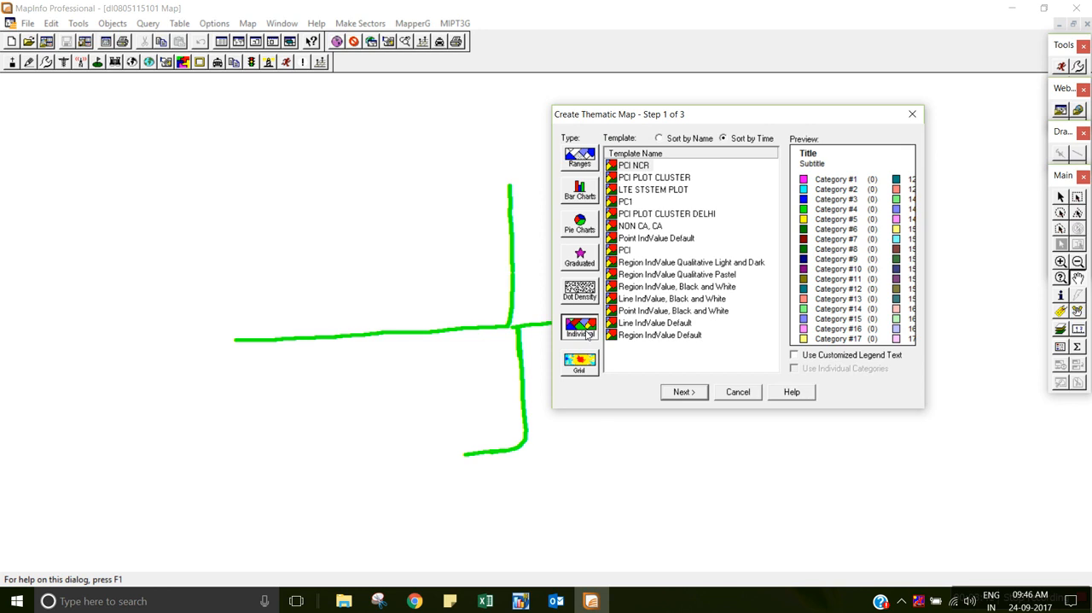
click(587, 156)
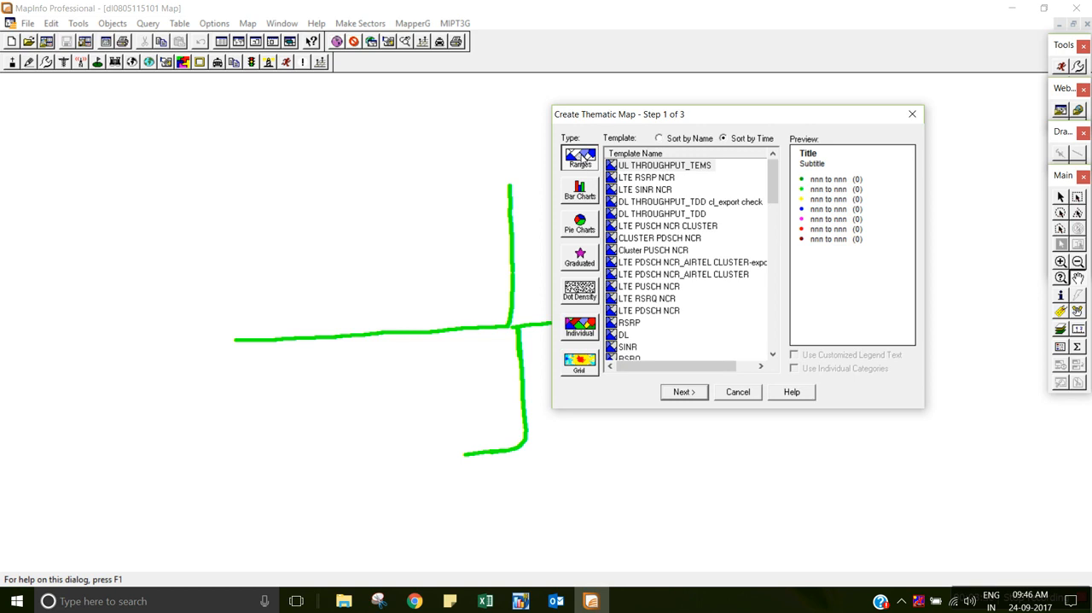
click(583, 336)
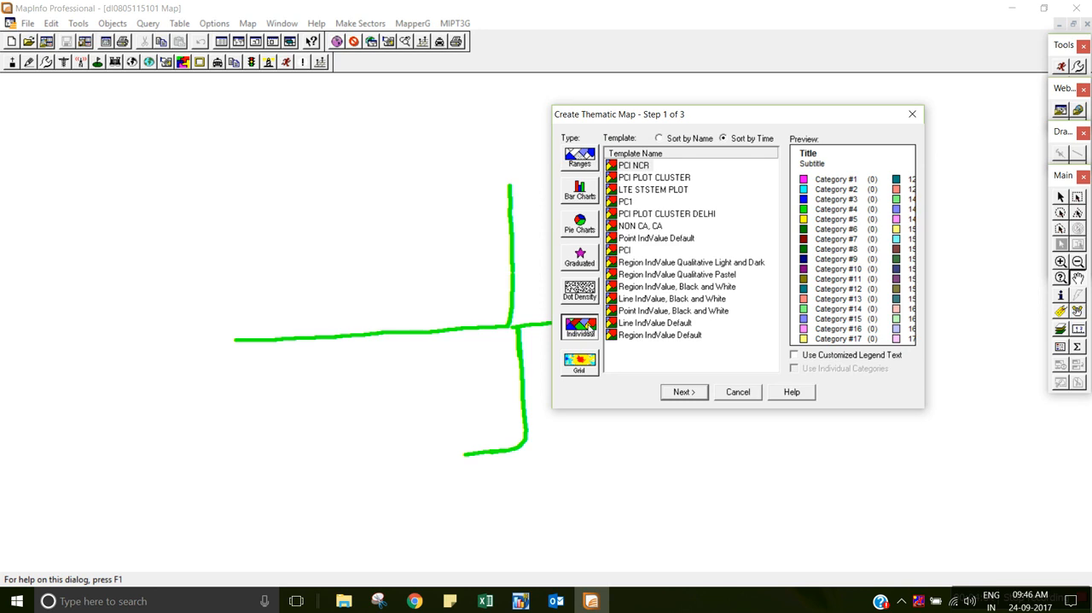
click(587, 155)
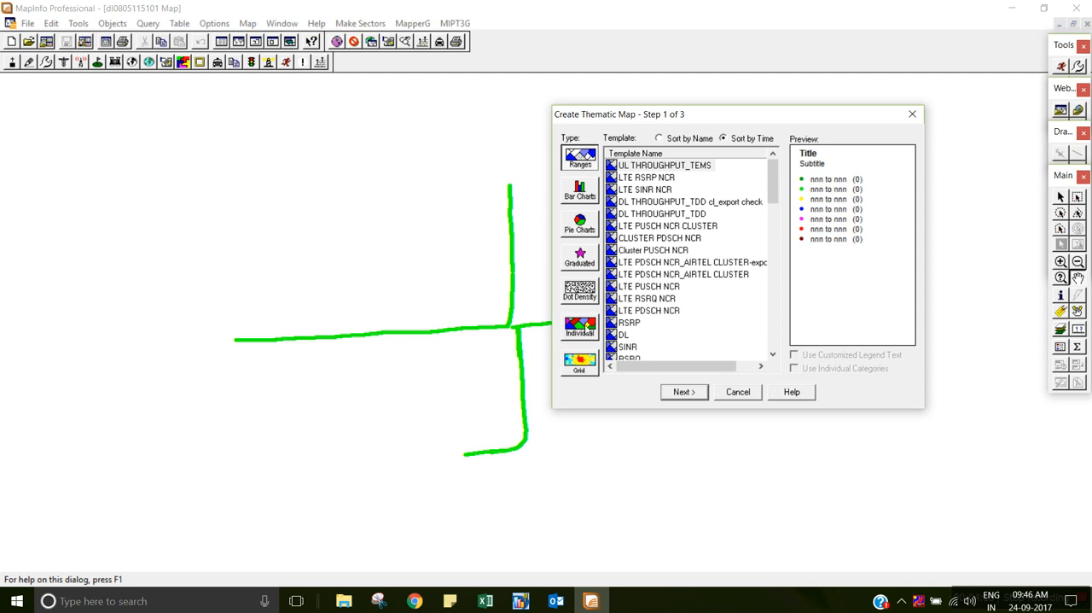
click(589, 327)
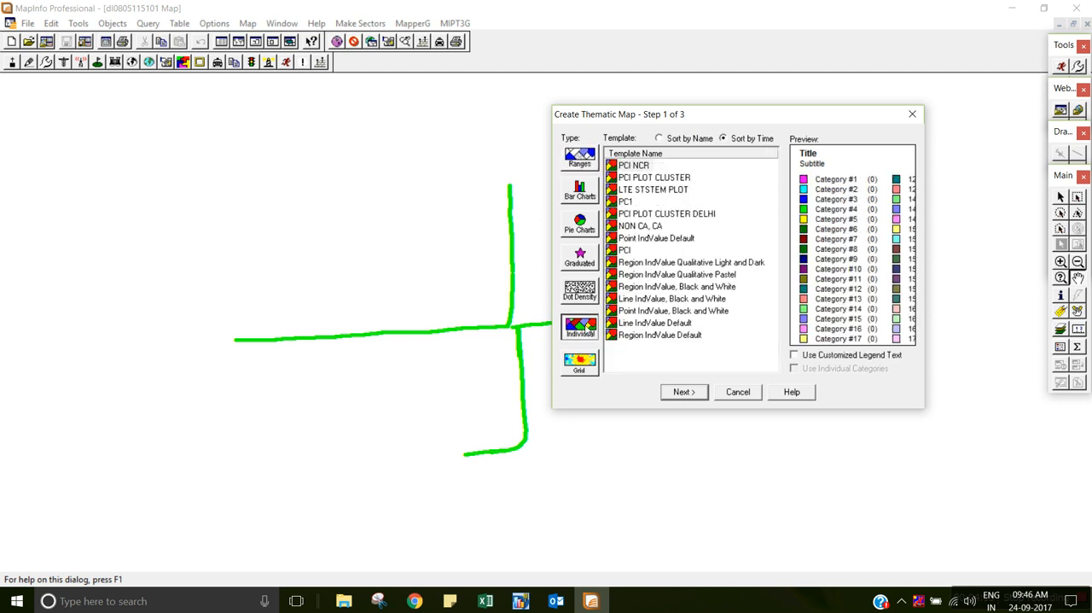
click(677, 338)
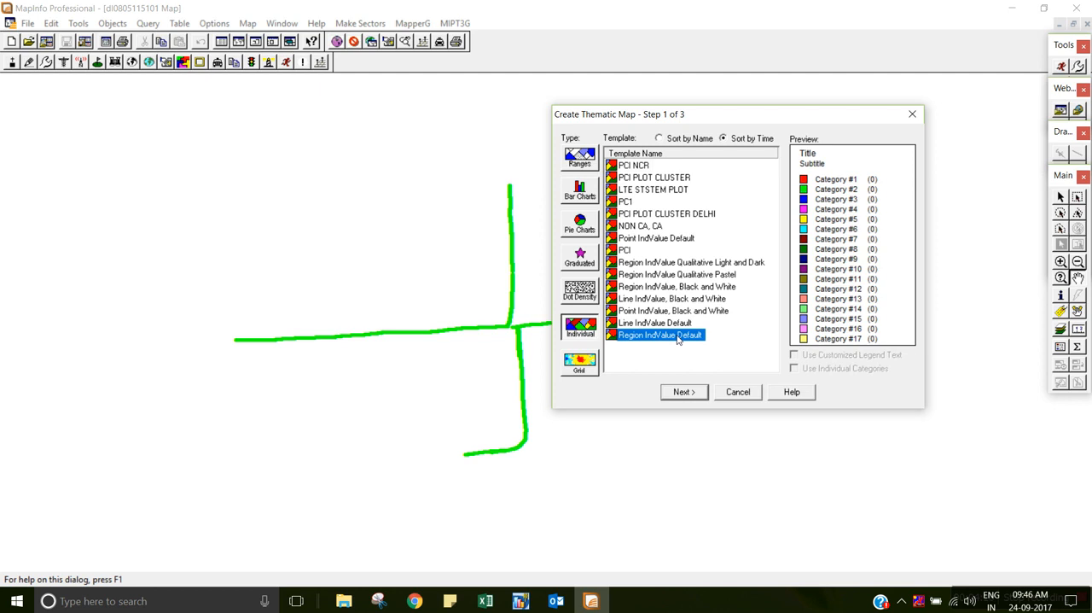
click(684, 391)
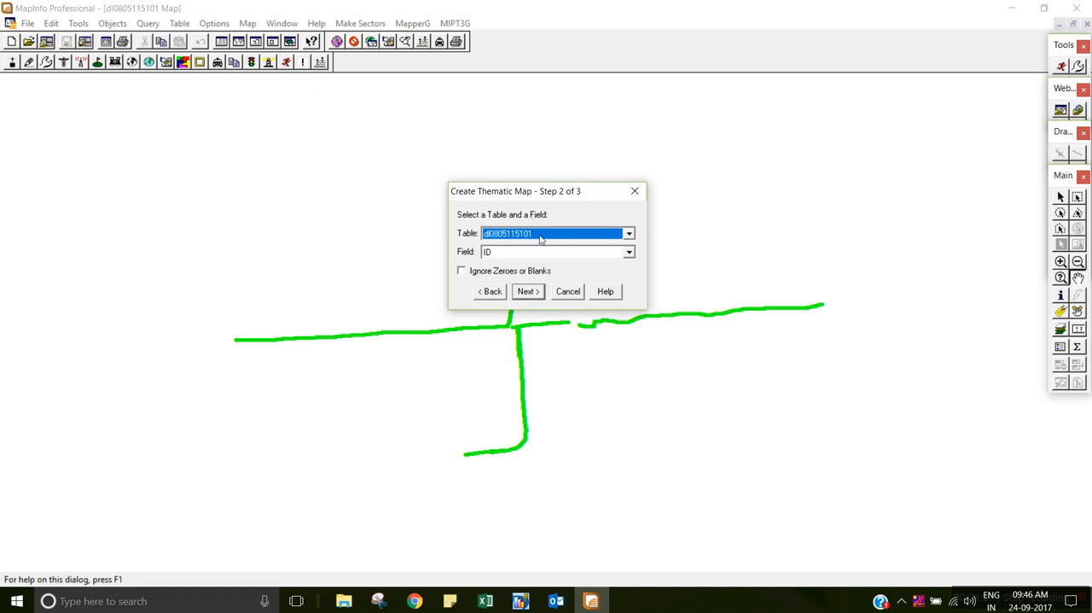
click(593, 236)
click(560, 248)
click(629, 254)
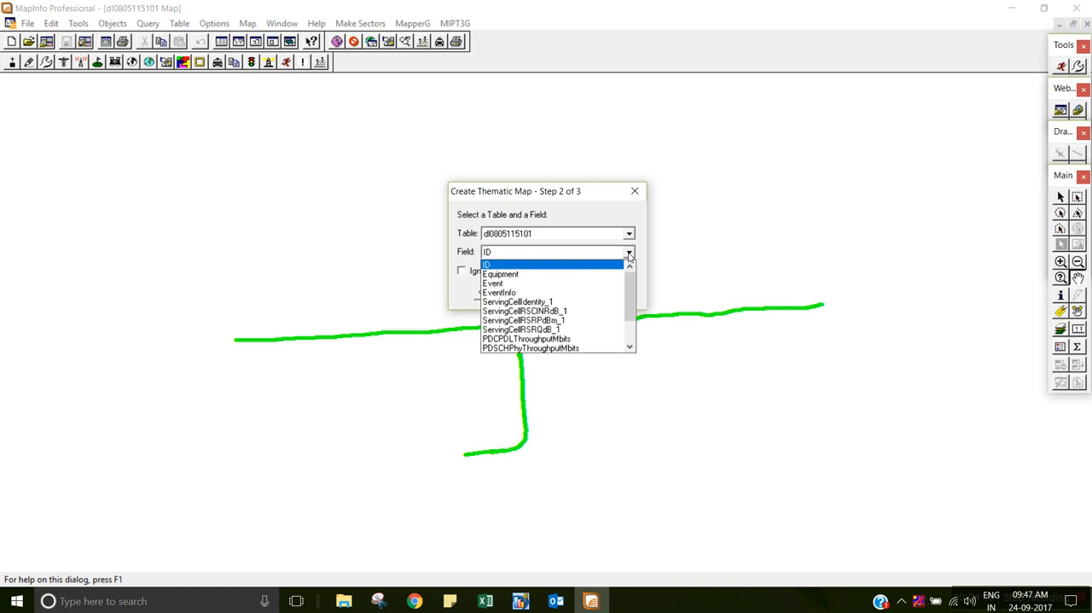
click(518, 302)
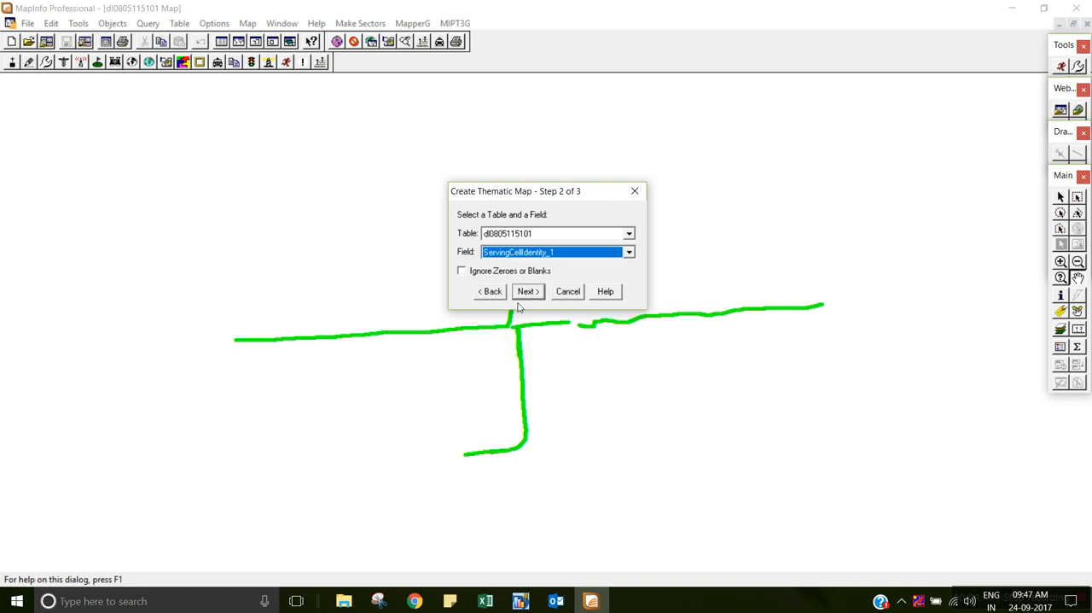
click(463, 271)
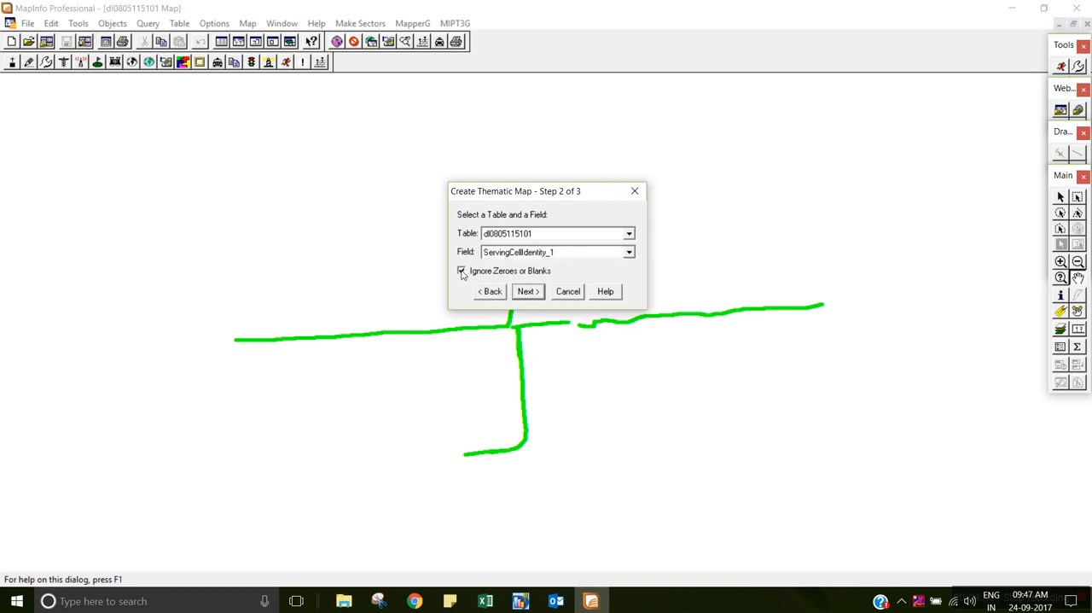
click(528, 292)
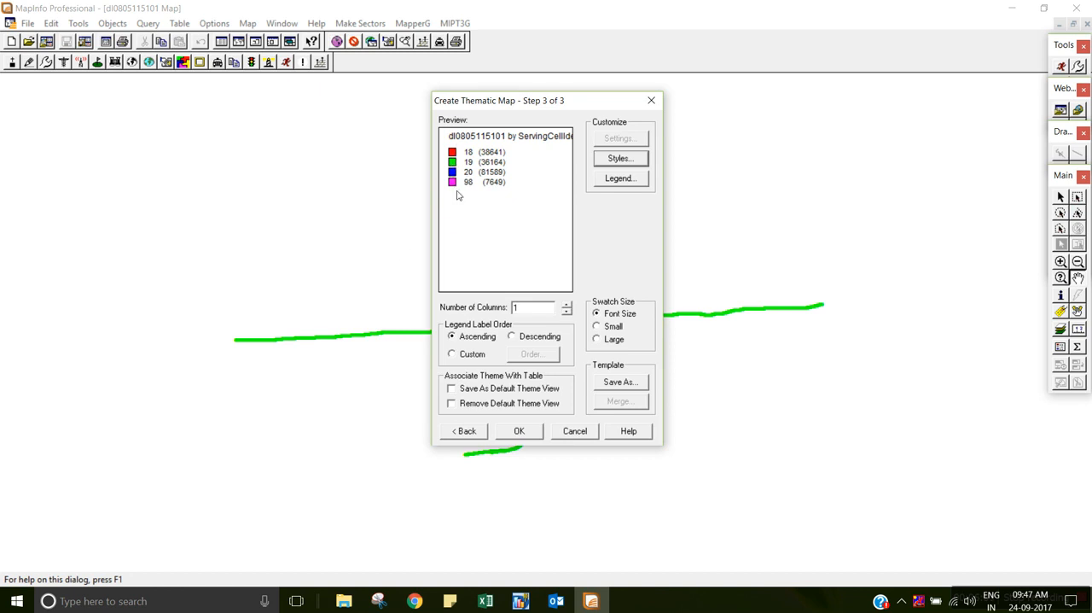
Customize the individual styles with all attributes applied, making value 18 a size 6 filled circle from MapInfo Symbols.
click(613, 163)
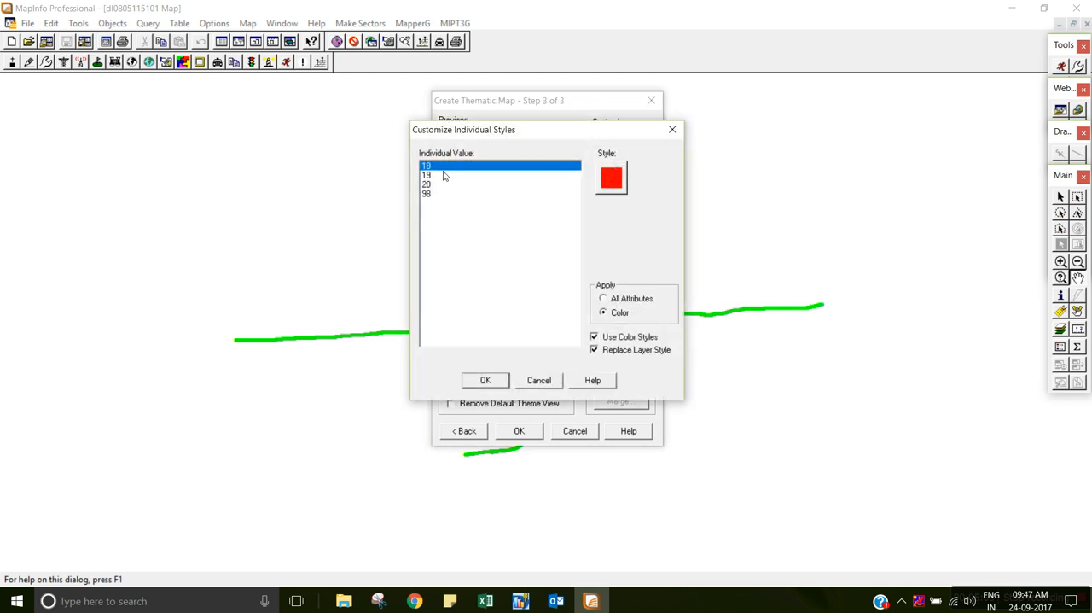
click(603, 299)
click(608, 186)
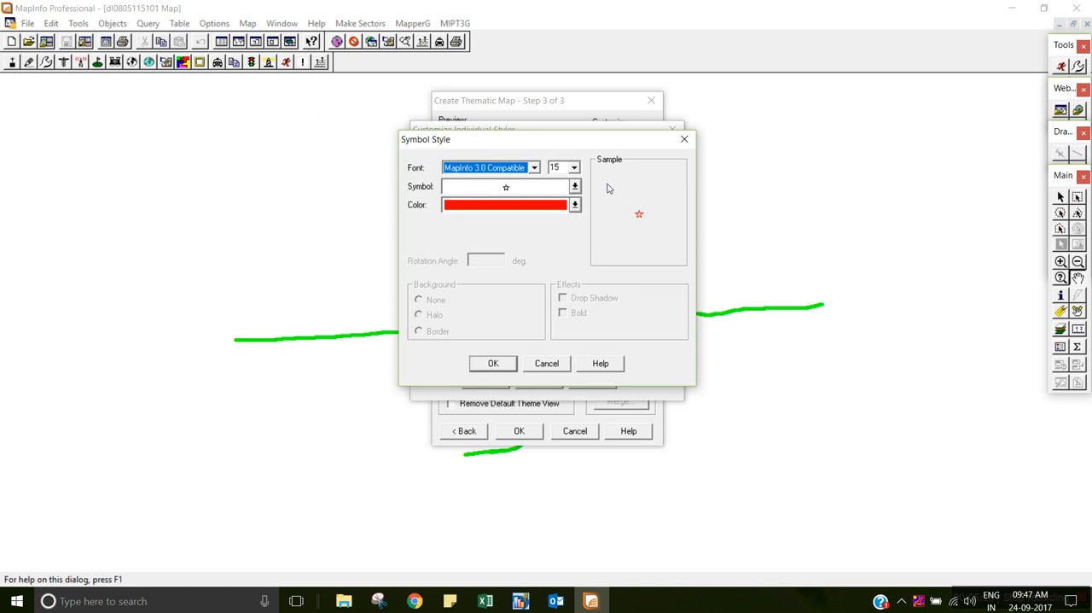
click(569, 170)
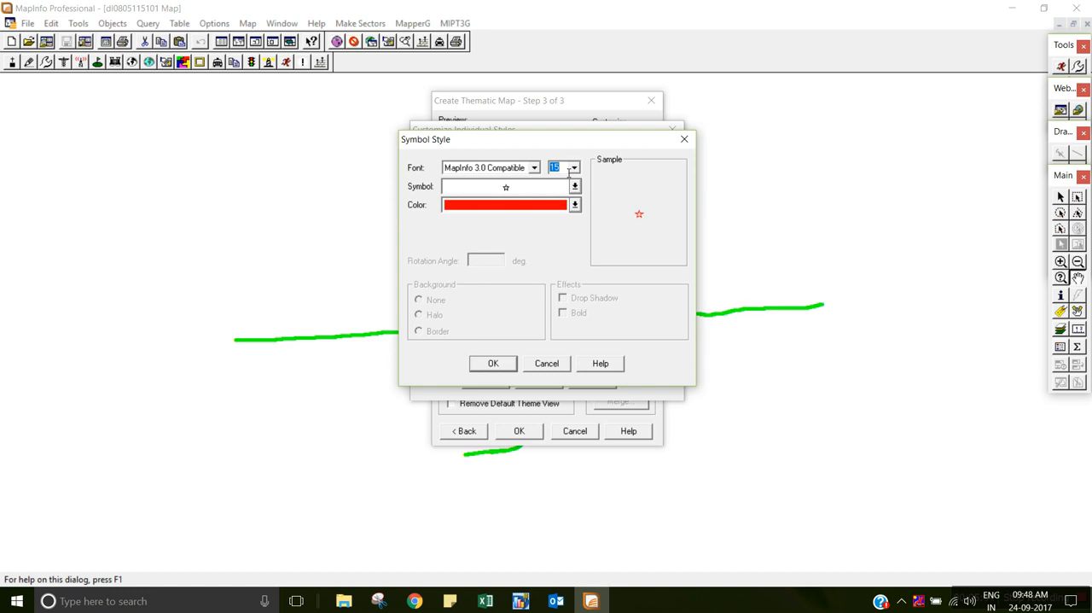
text(6)
click(536, 168)
click(509, 257)
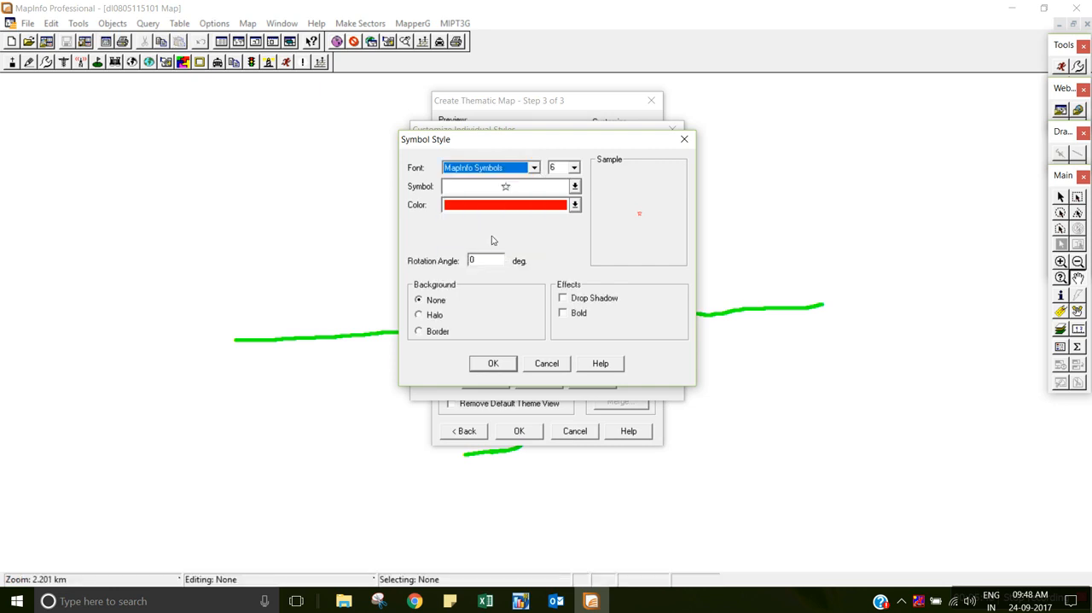
click(516, 189)
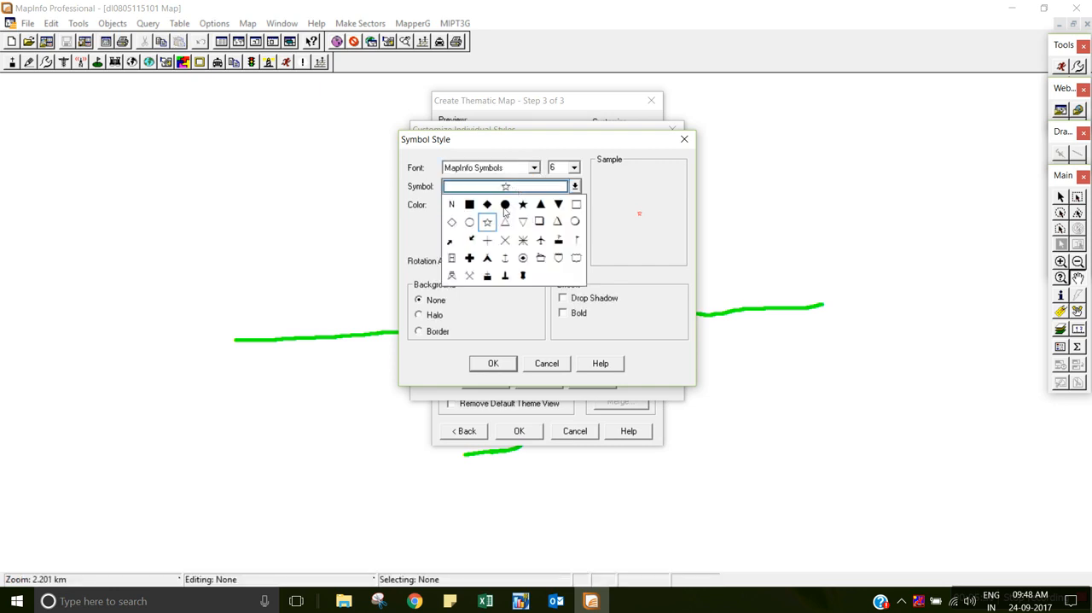
click(505, 205)
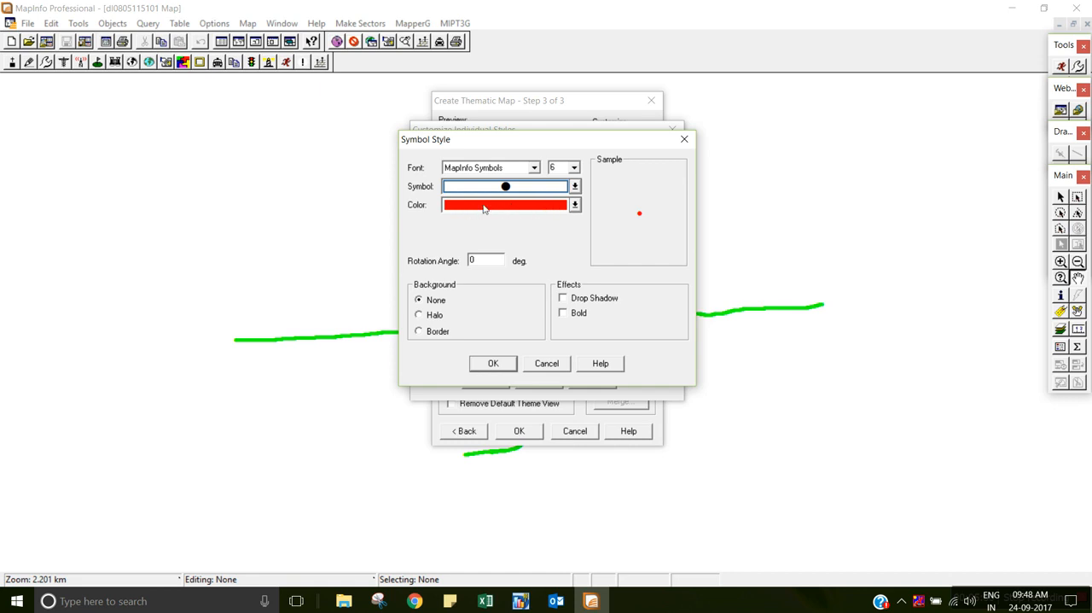
click(502, 362)
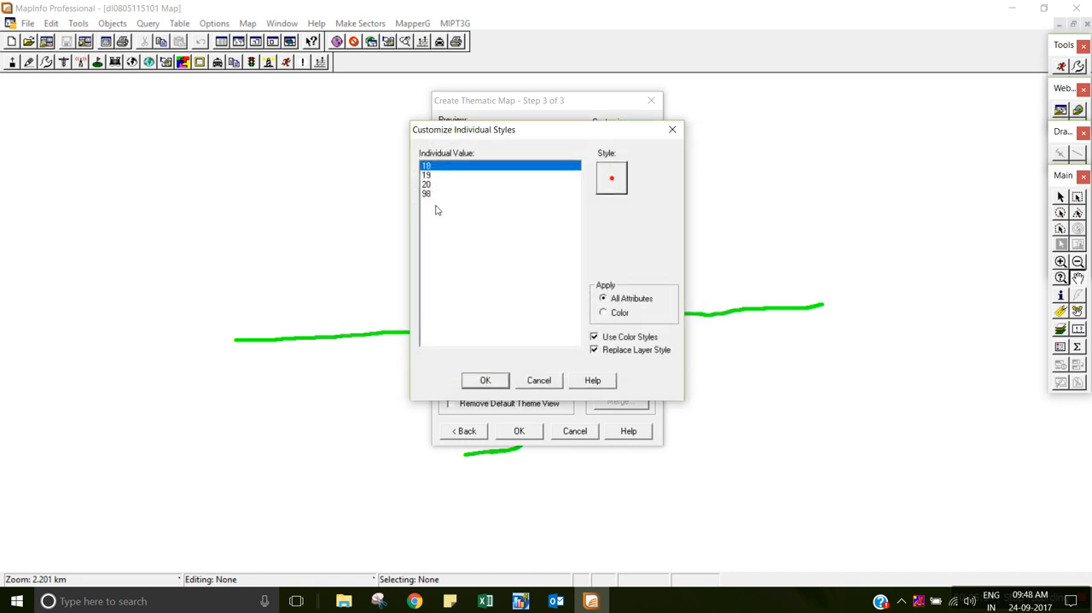
Restyle individual value 19 as a size 6 filled circle from the MapInfo Symbols font.
click(426, 177)
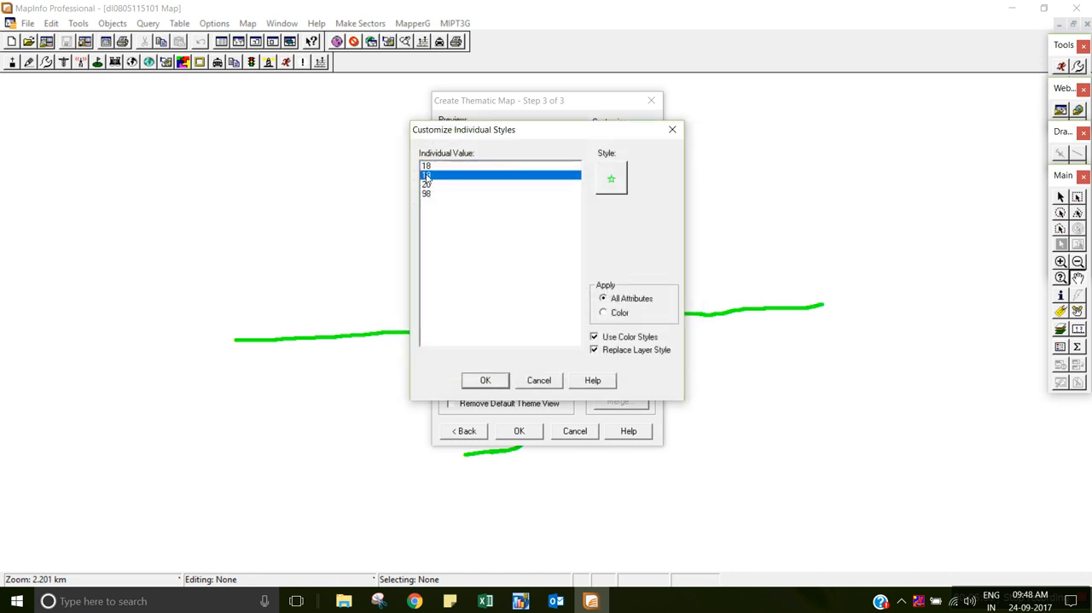
click(610, 179)
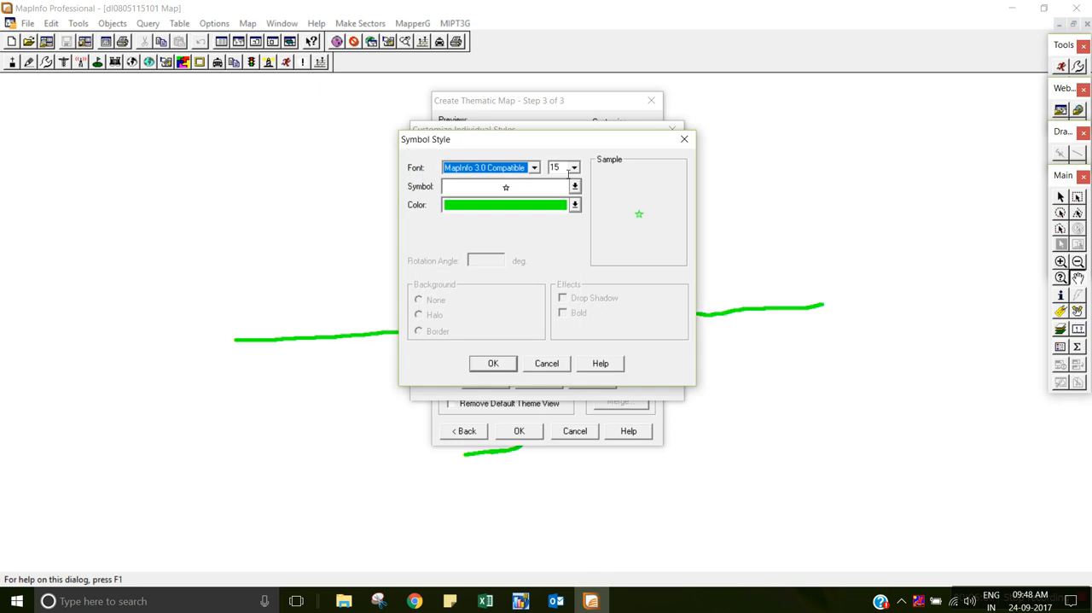
key(Tab)
text(6)
click(533, 167)
click(511, 244)
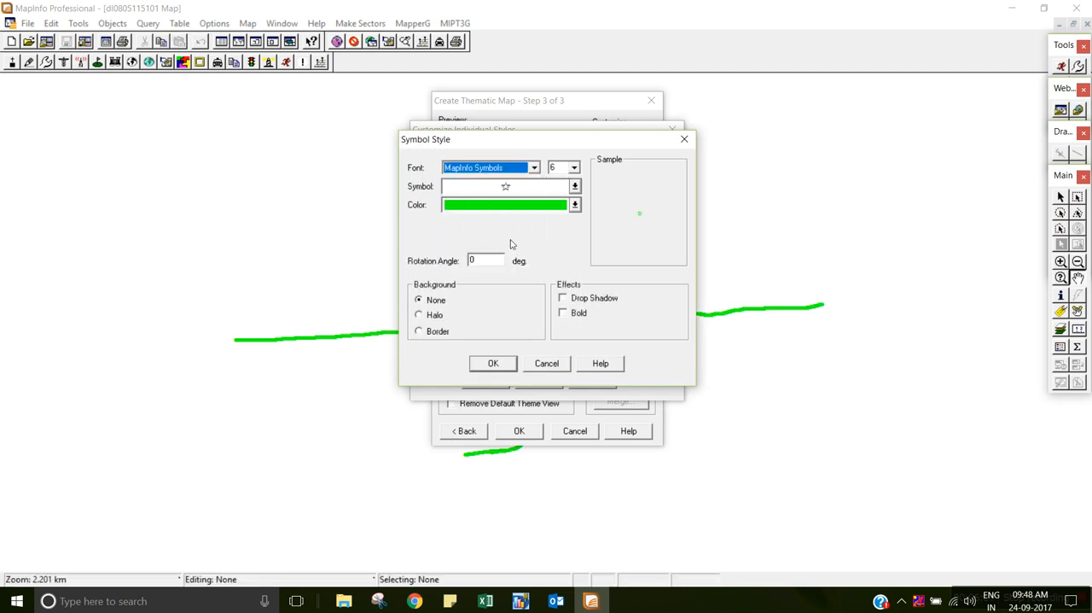
click(510, 189)
click(507, 209)
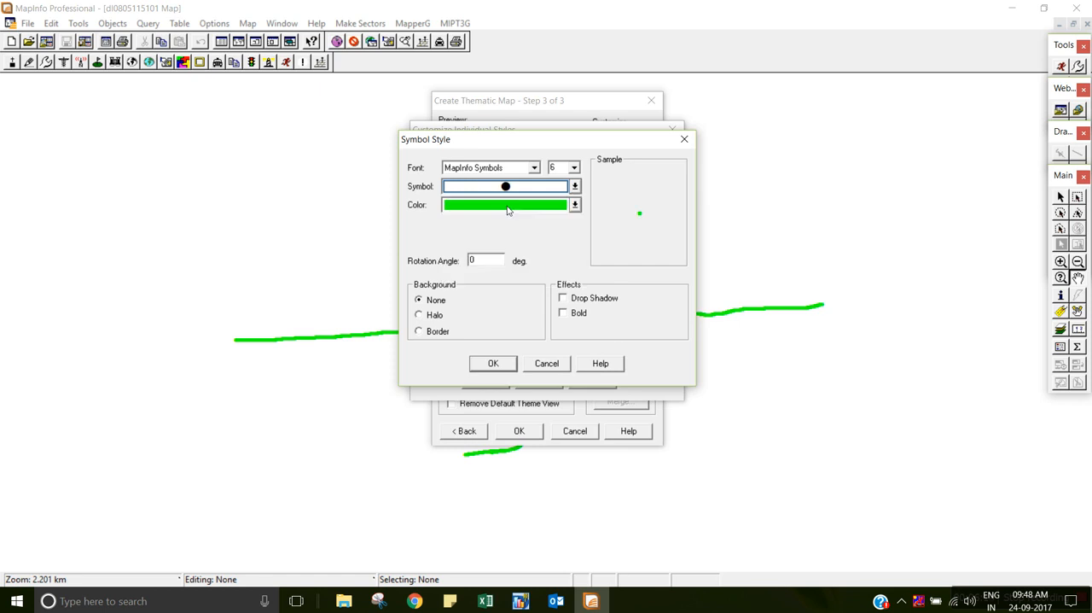
click(504, 364)
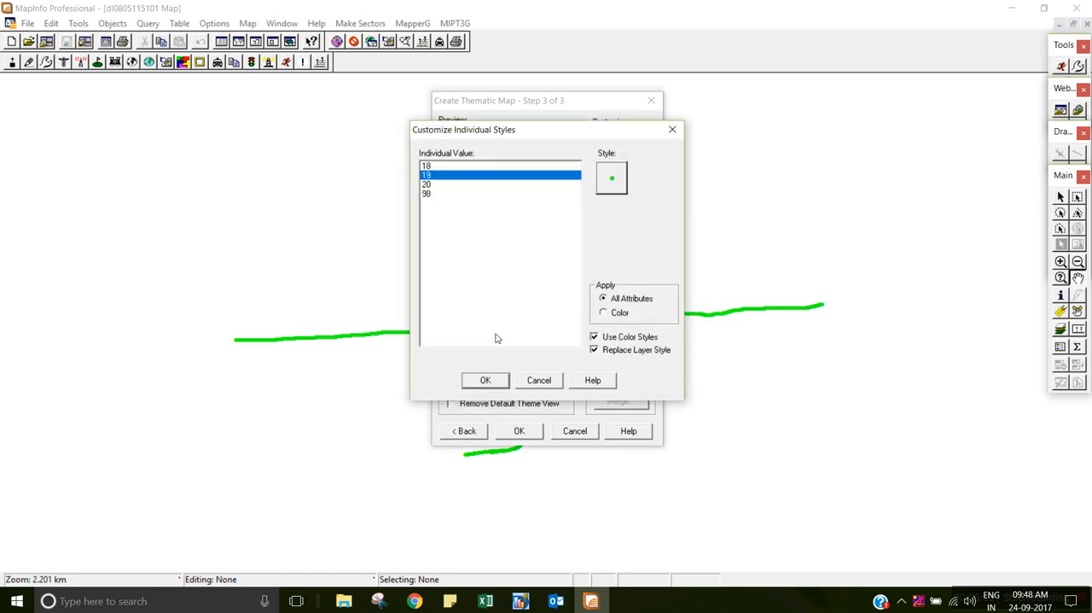
Restyle individual value 20 as a size 6 filled circle from the MapInfo Symbols font.
click(433, 185)
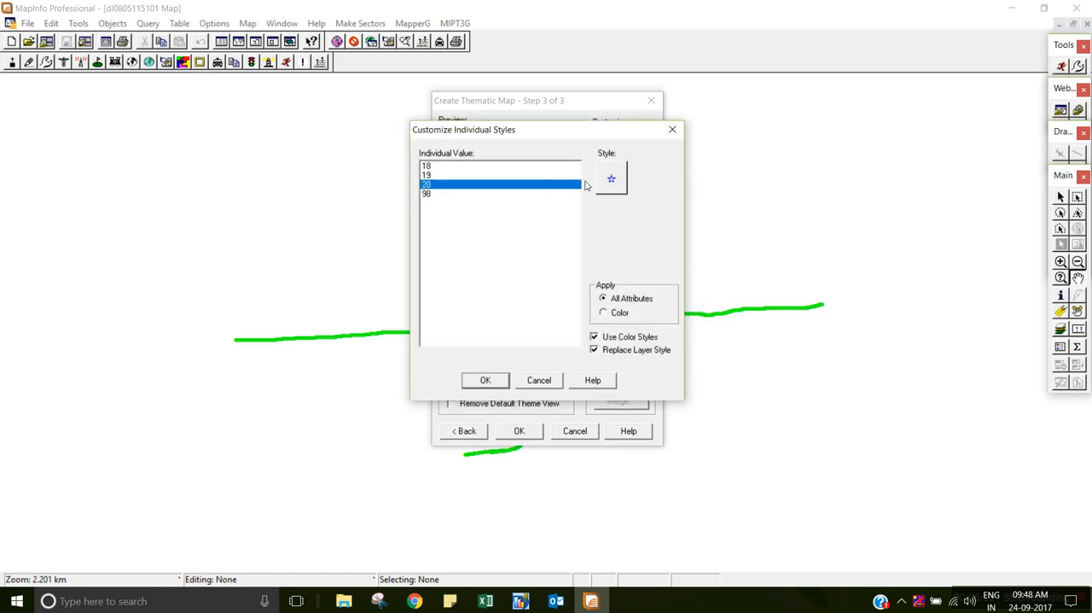
click(625, 184)
click(566, 174)
text(6)
click(534, 168)
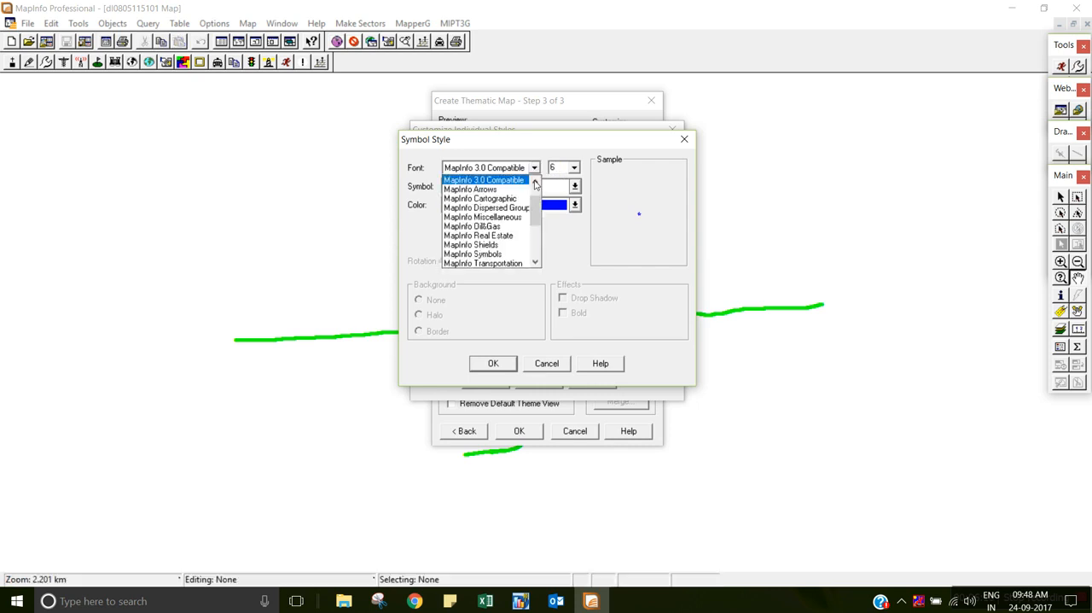
click(511, 246)
click(523, 168)
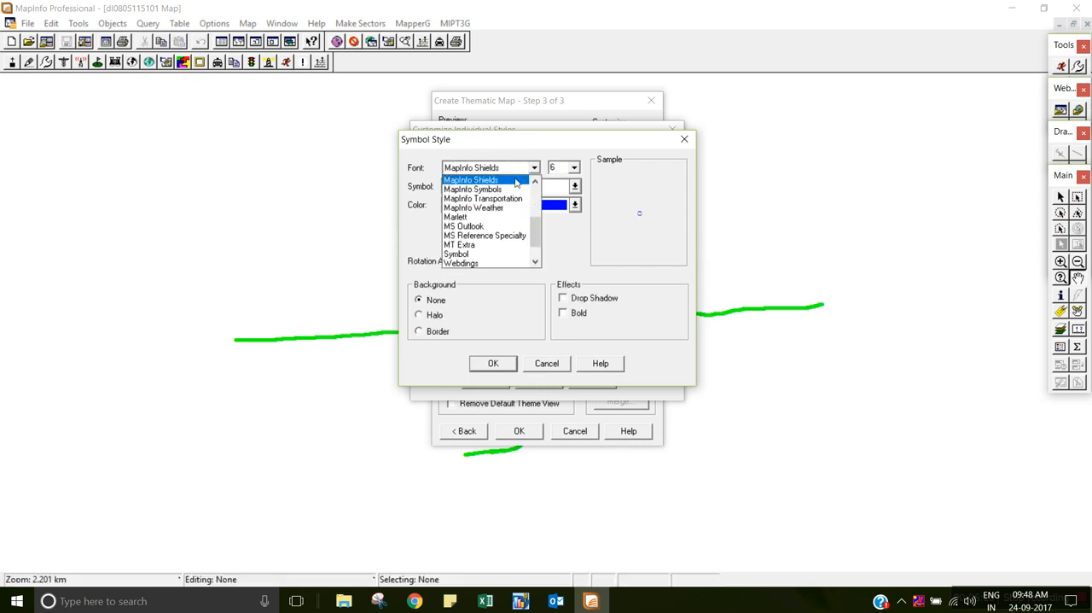
click(499, 189)
click(509, 186)
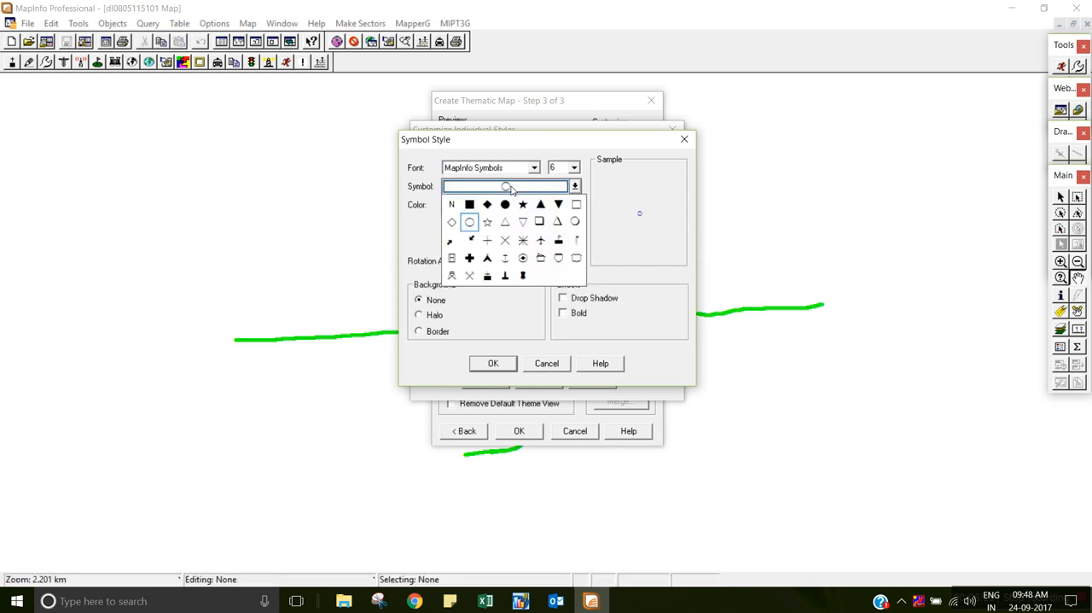
click(505, 204)
click(495, 363)
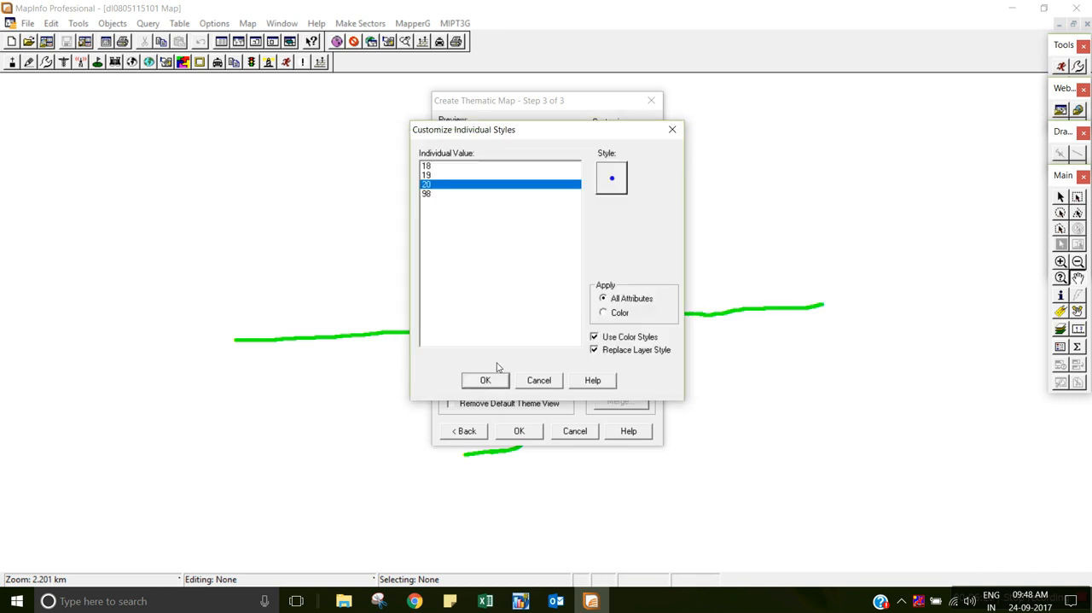
Restyle individual value 98 as a size 6 filled circle from the MapInfo Symbols font and accept the customized styles.
click(428, 193)
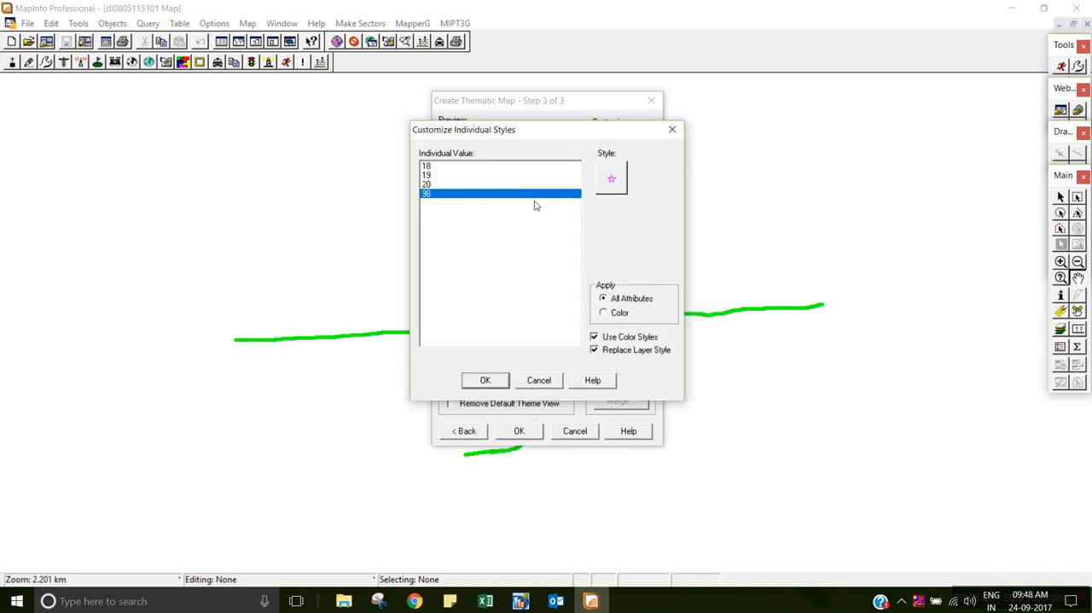
click(616, 184)
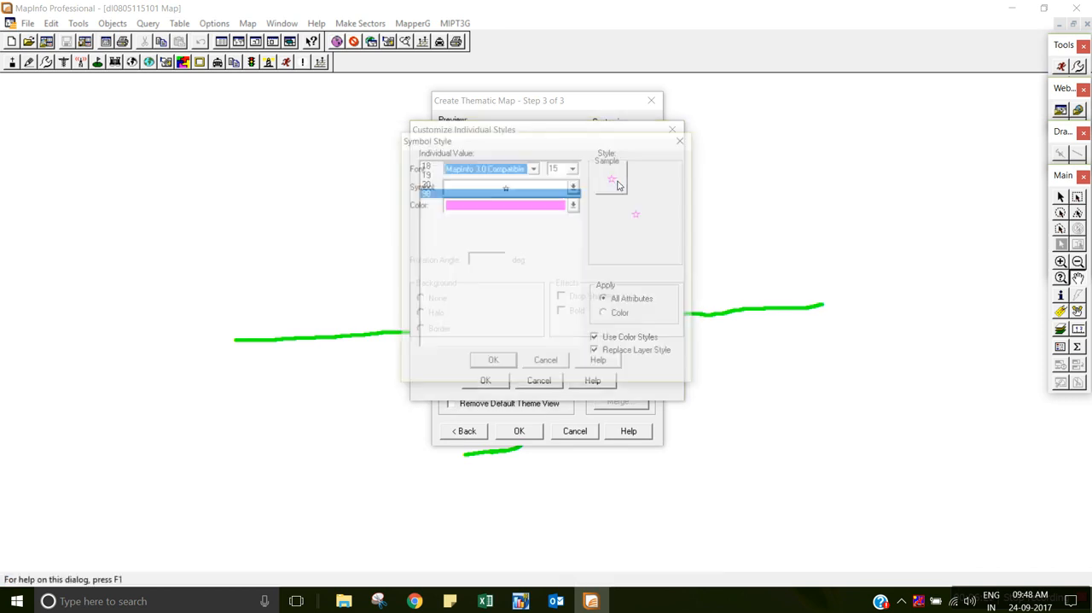
click(562, 170)
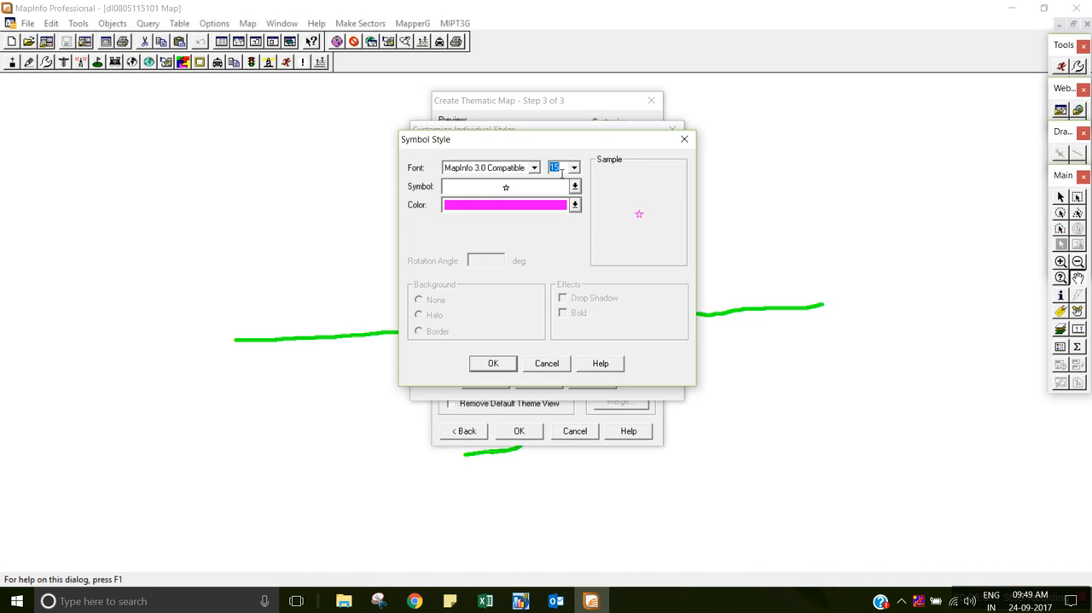
text(6)
click(534, 168)
click(507, 254)
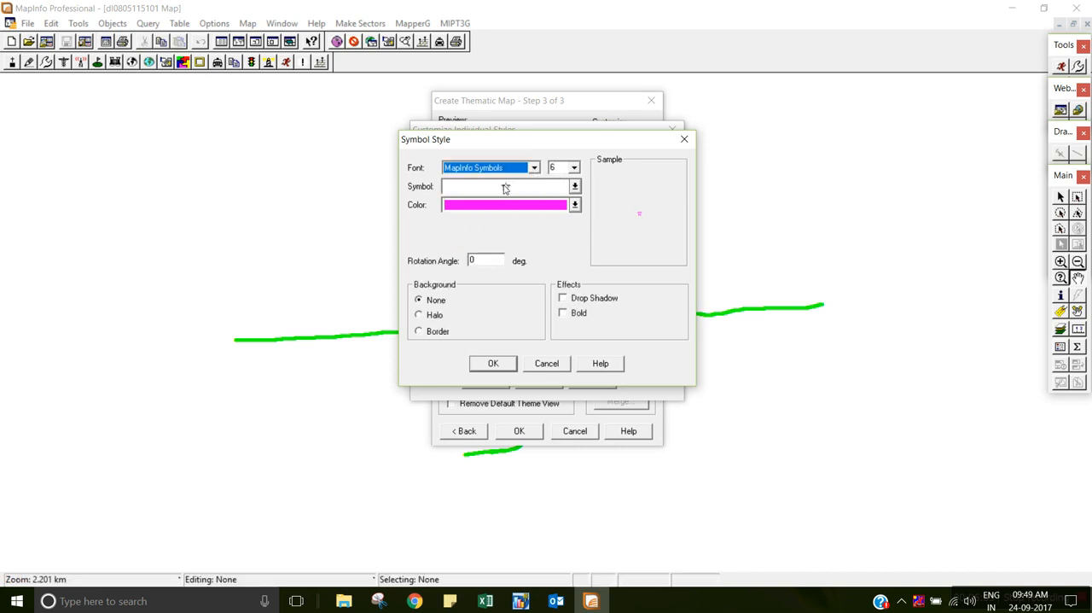
click(500, 188)
click(505, 205)
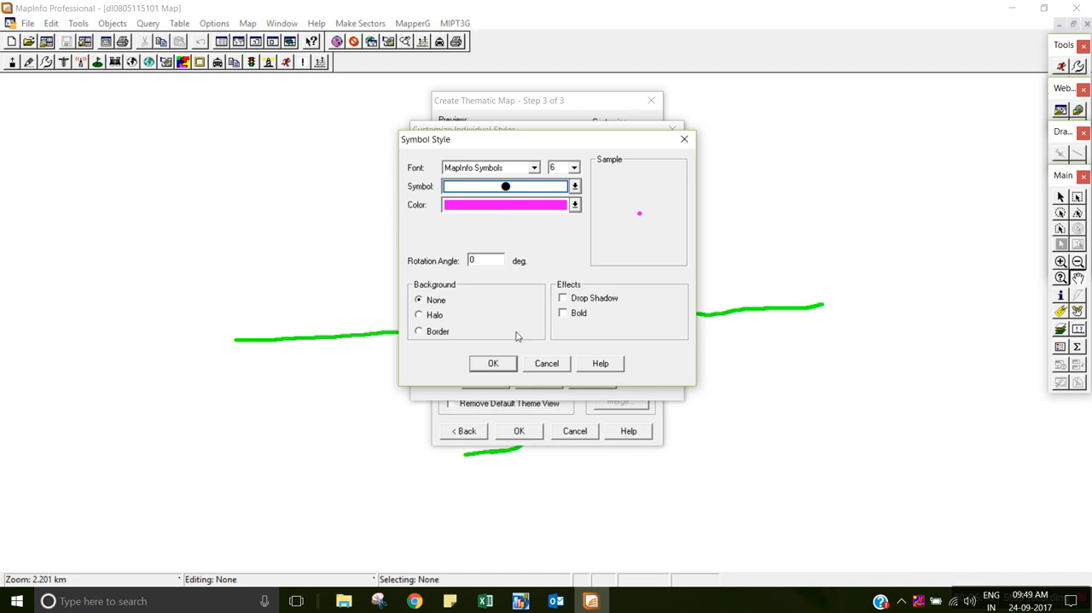
click(492, 363)
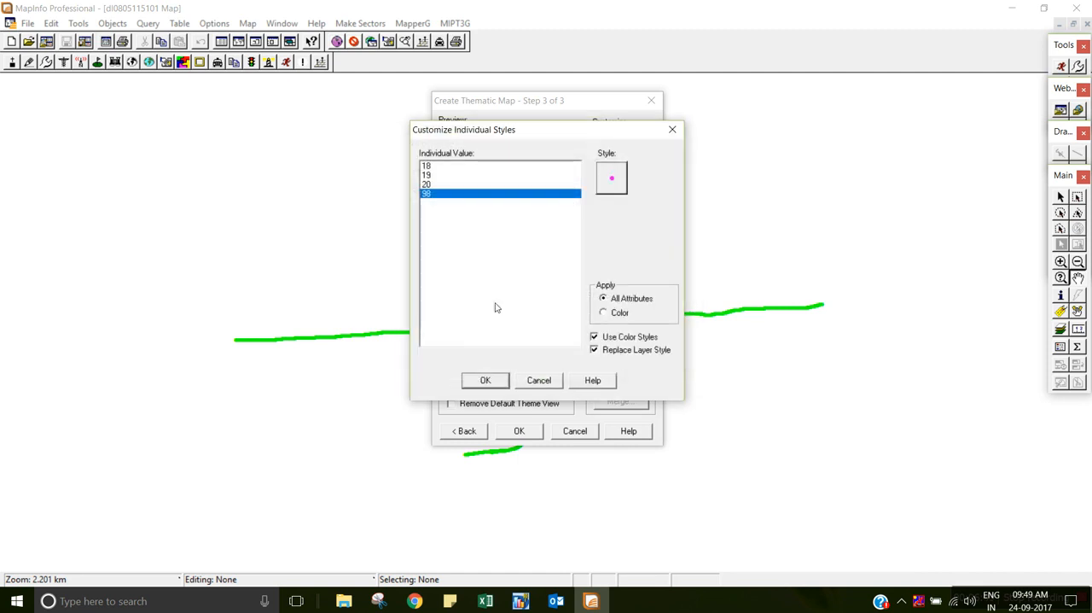
click(486, 381)
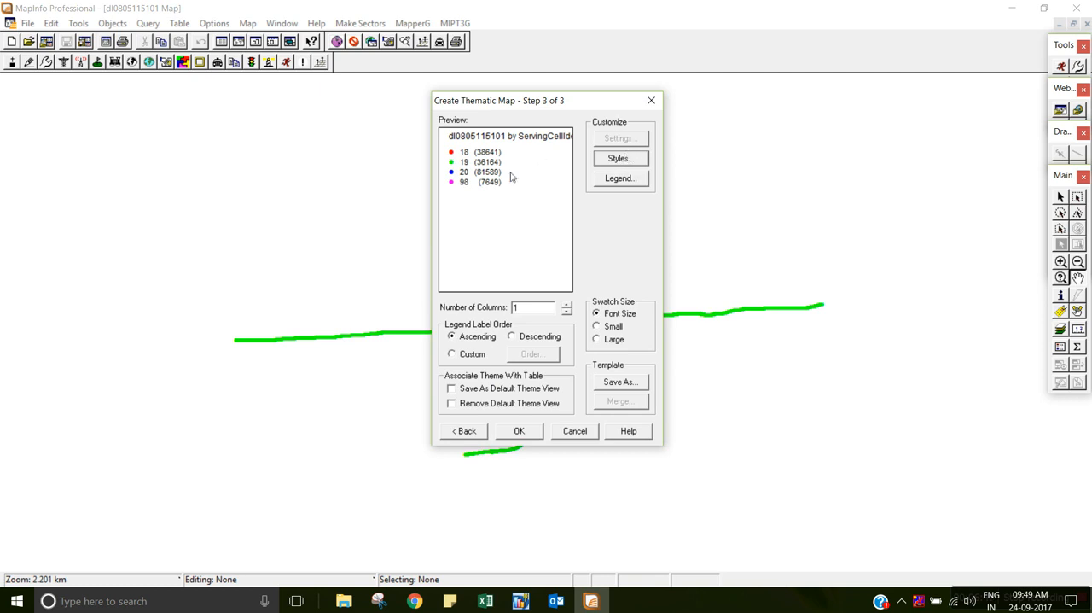
Set the legend title to PCI and look through the range labels 19, 20 and 98.
click(618, 179)
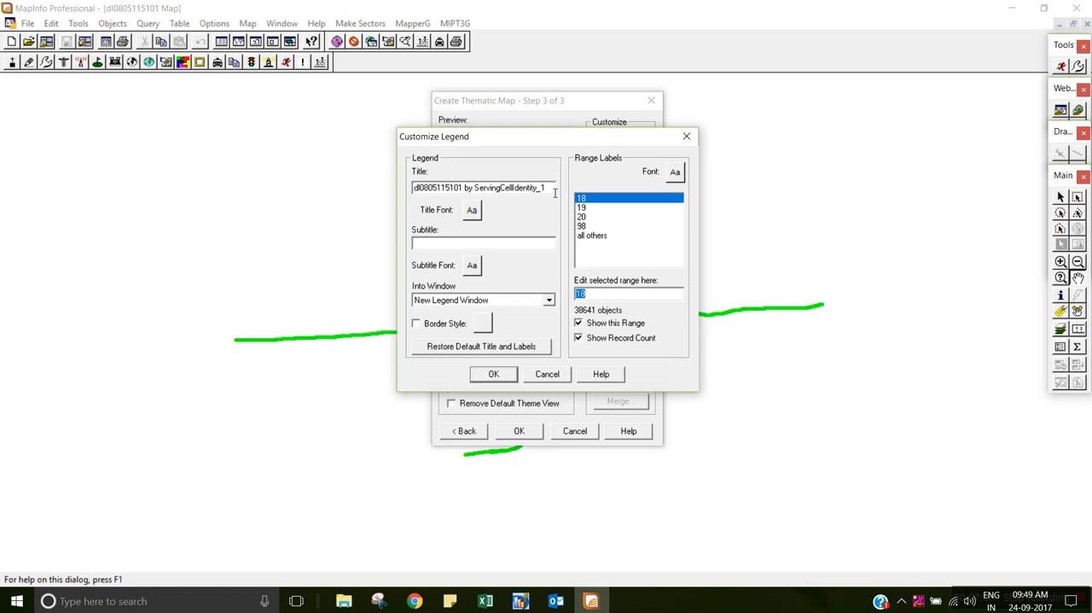
drag(554, 193, 385, 196)
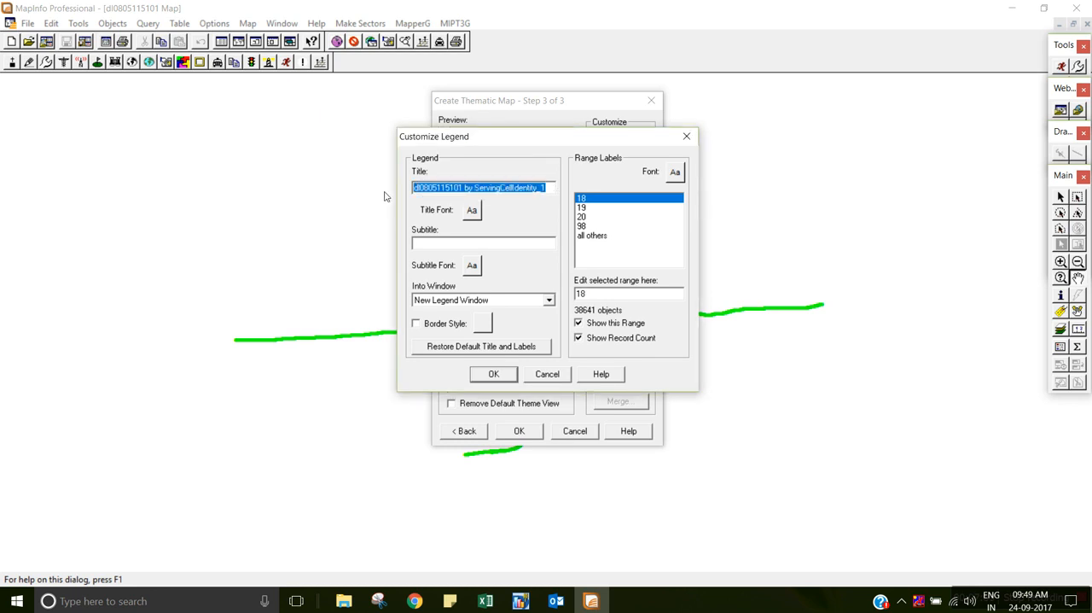
text(PCI)
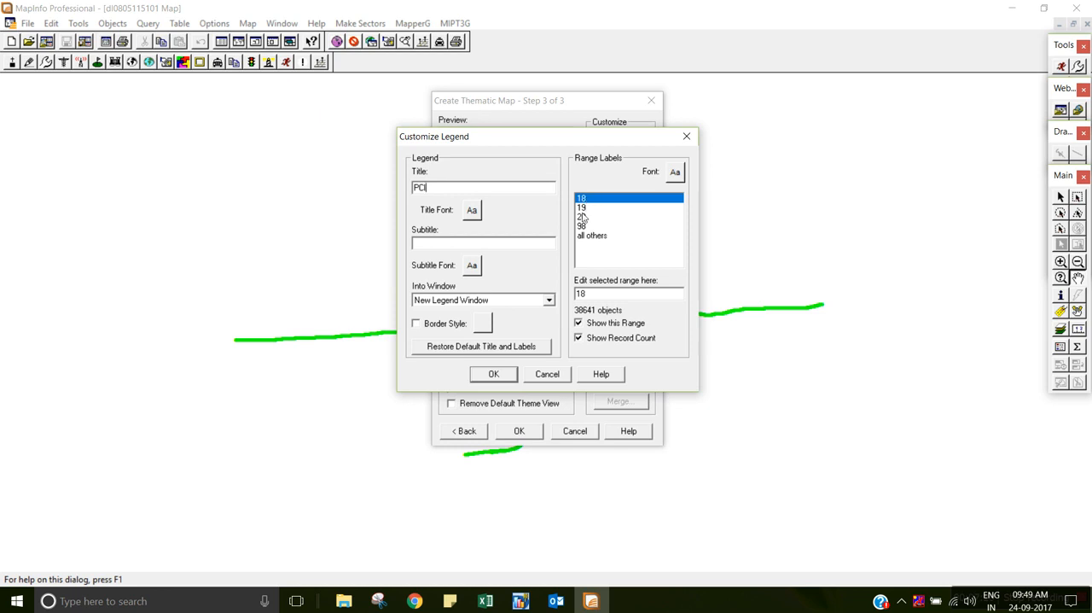
click(583, 208)
click(583, 217)
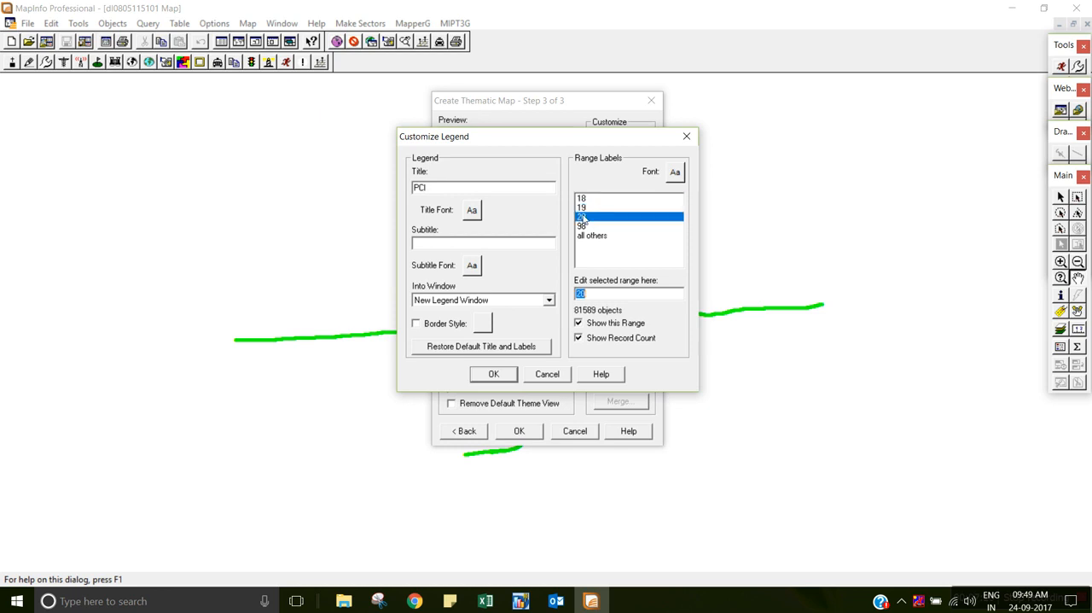
click(583, 226)
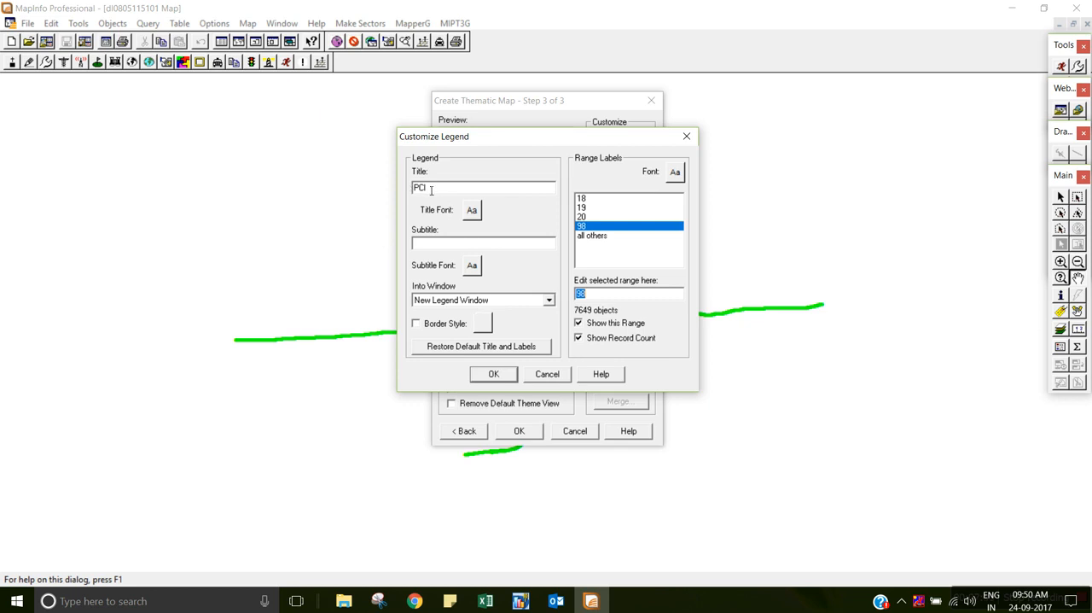
Format the legend title in bold Tahoma at size 10 and accept the legend settings.
click(473, 211)
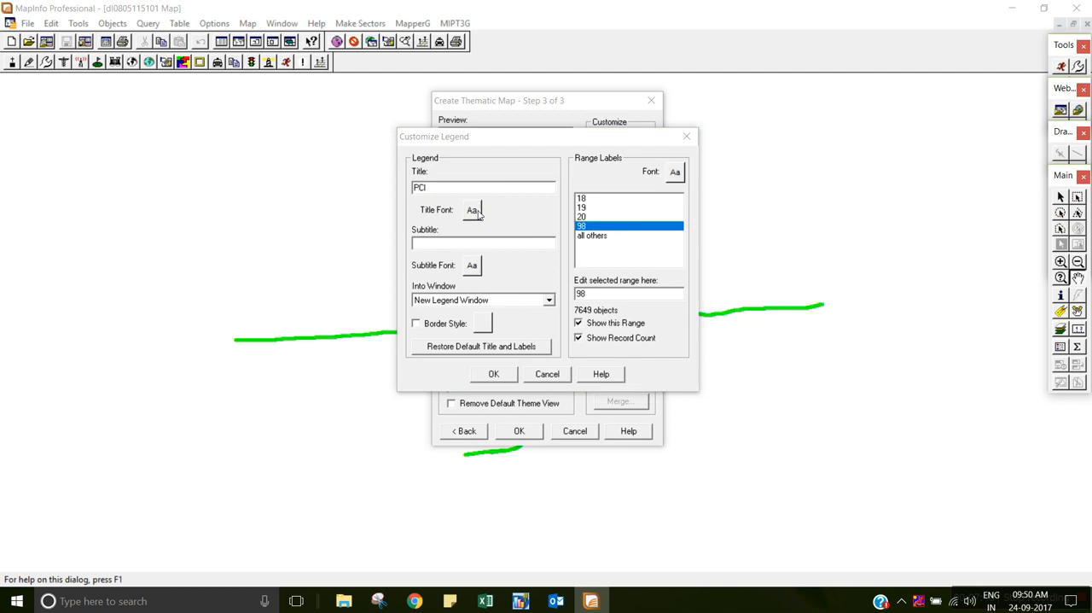
click(492, 190)
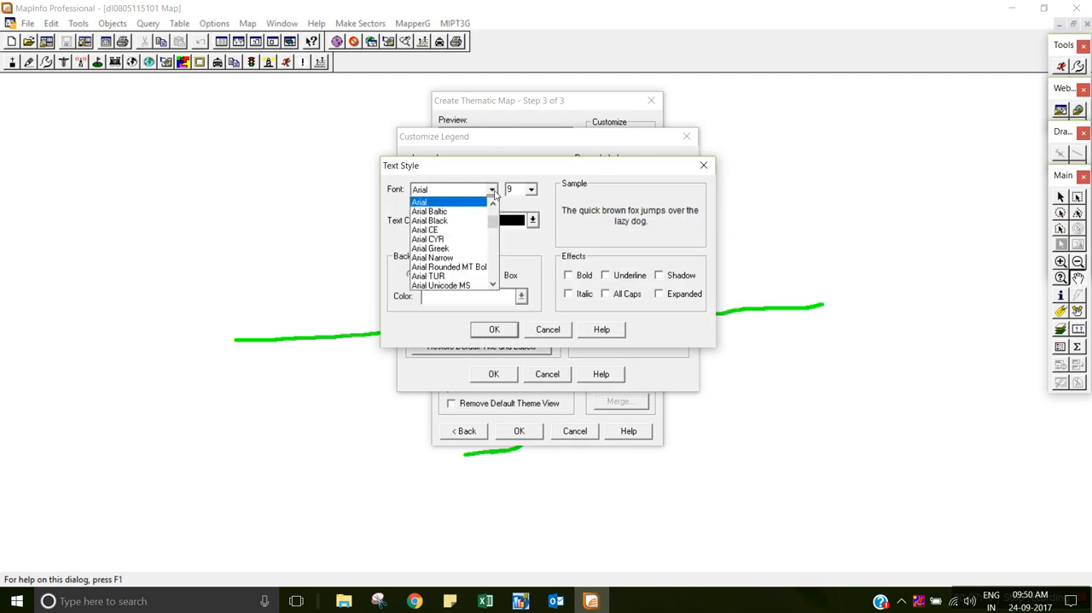
key(t)
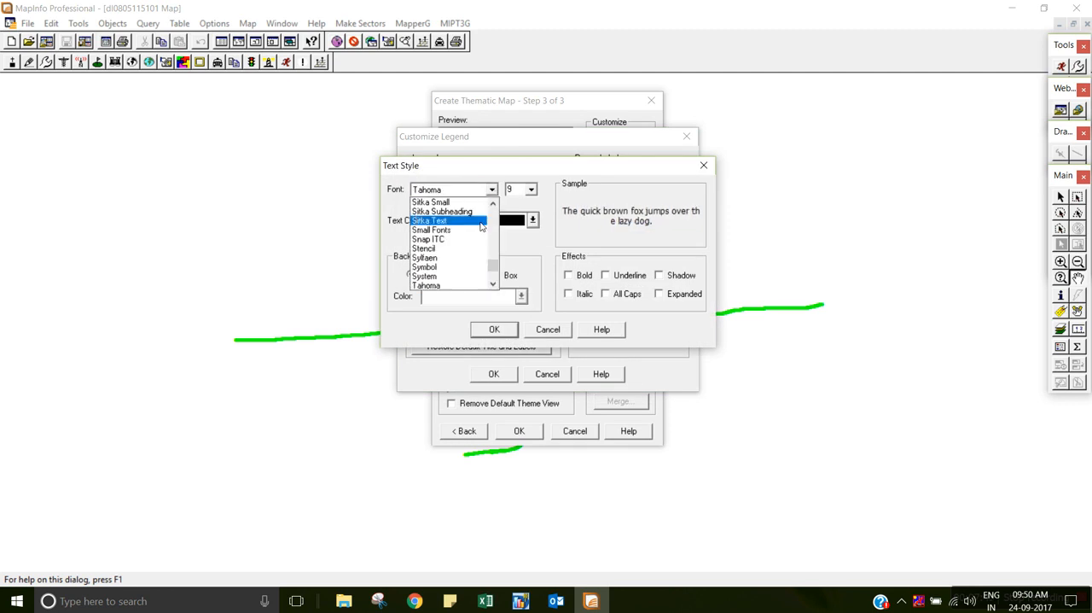
click(440, 287)
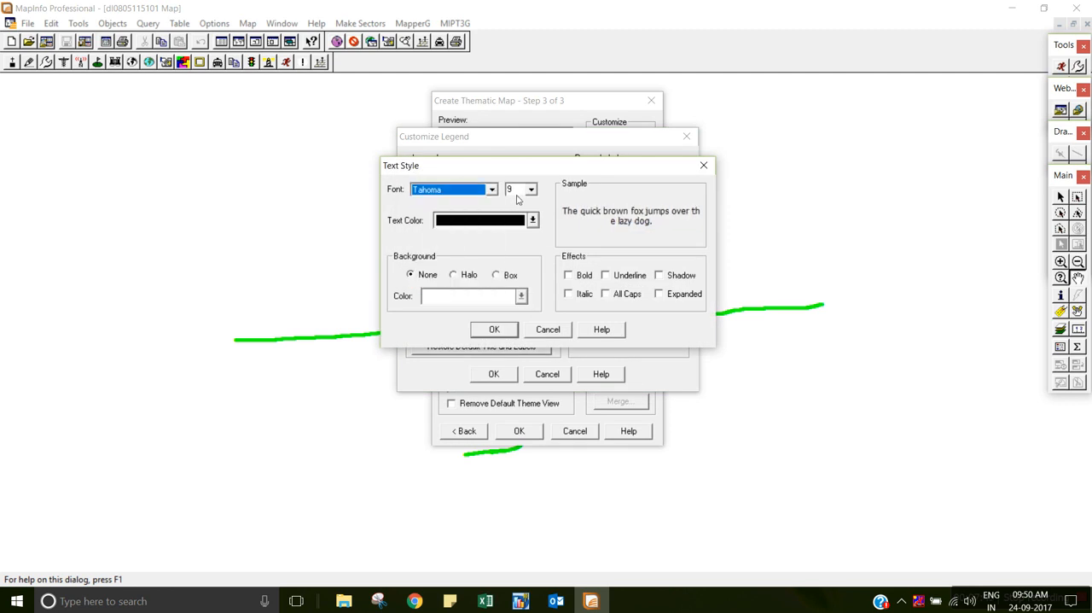
key(Tab)
text(10)
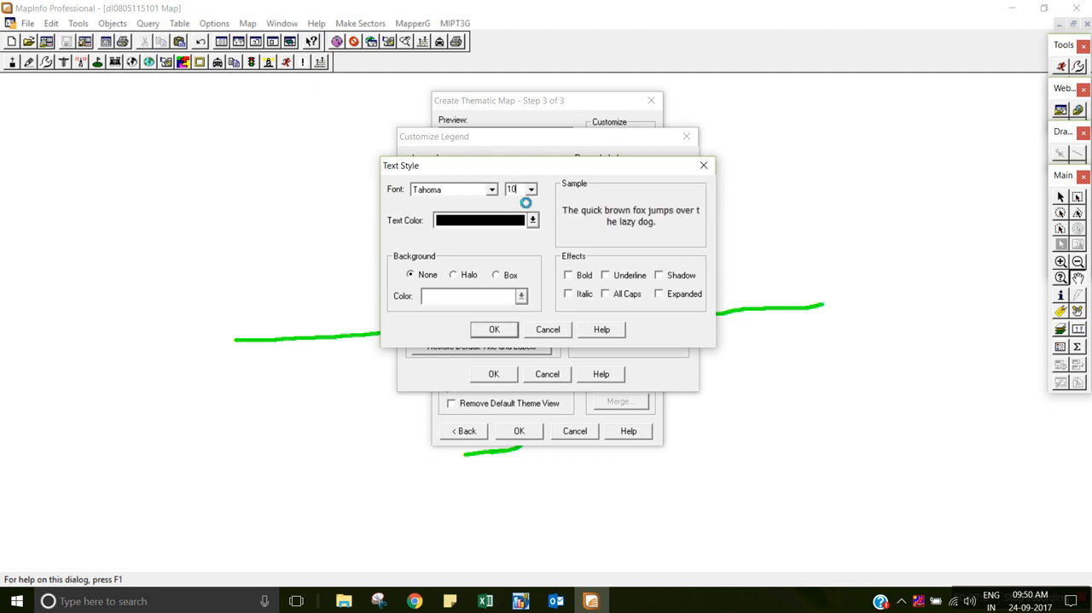
click(569, 277)
click(494, 329)
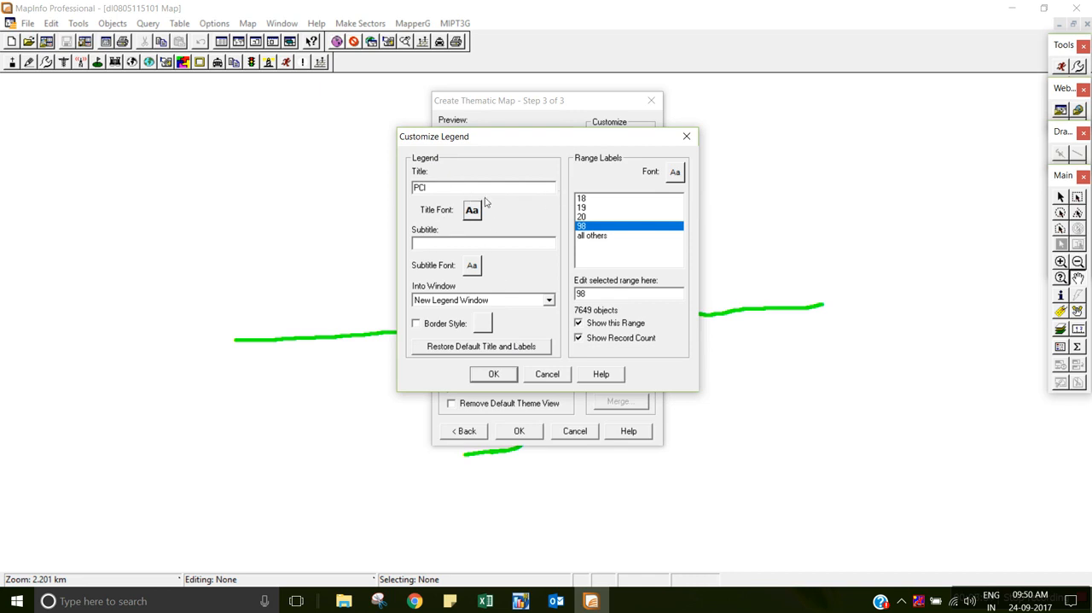
click(494, 375)
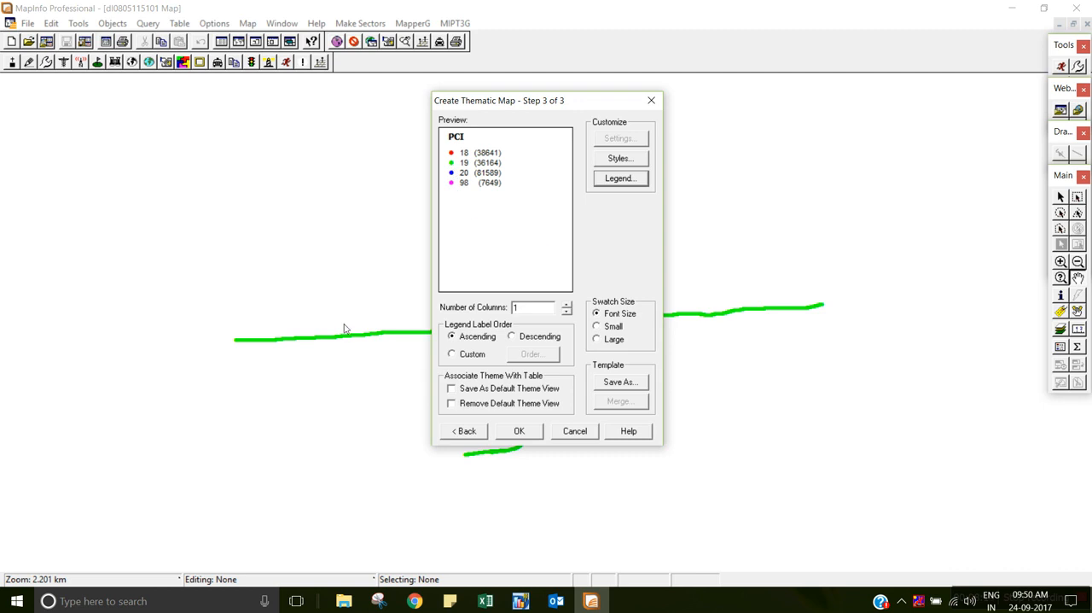
Save the theme as a template named DELHI_PCI and finish creating the thematic map.
click(623, 382)
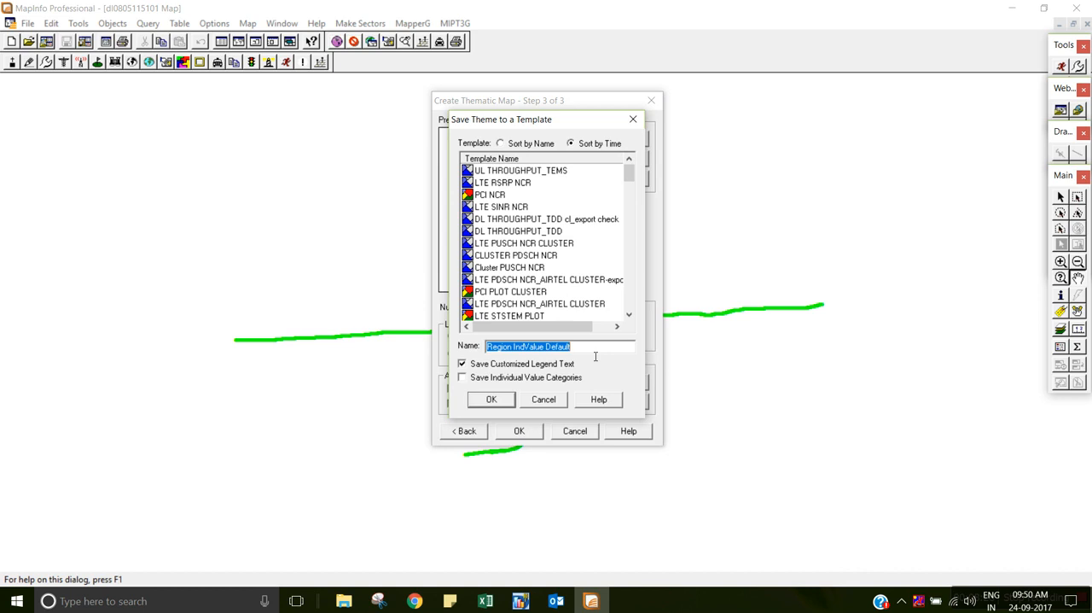
text(dE)
key(BackSpace)
key(BackSpace)
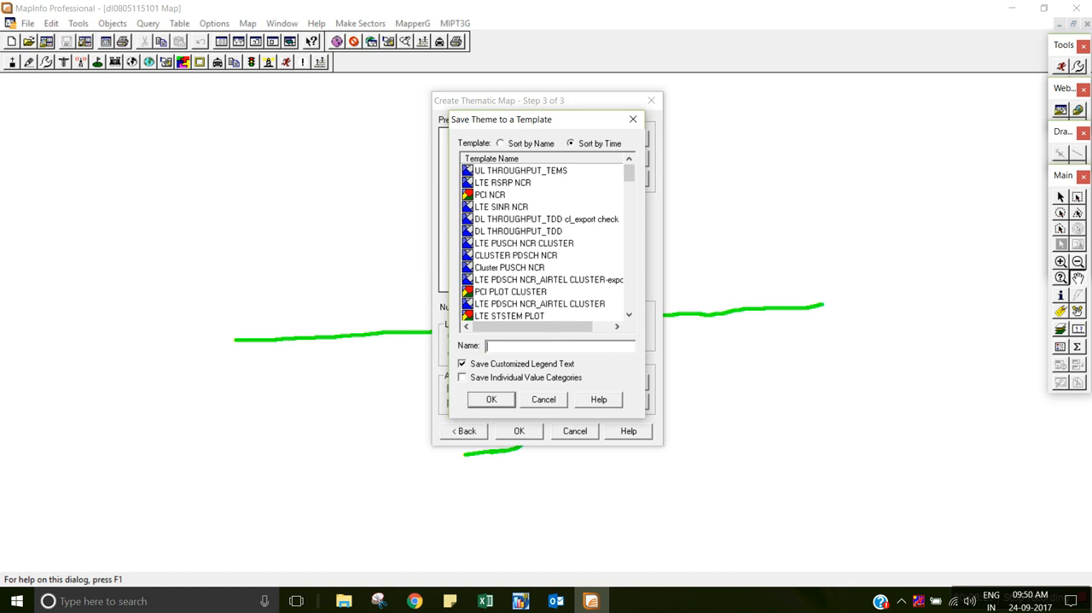
text(DELHI_PC)
click(489, 402)
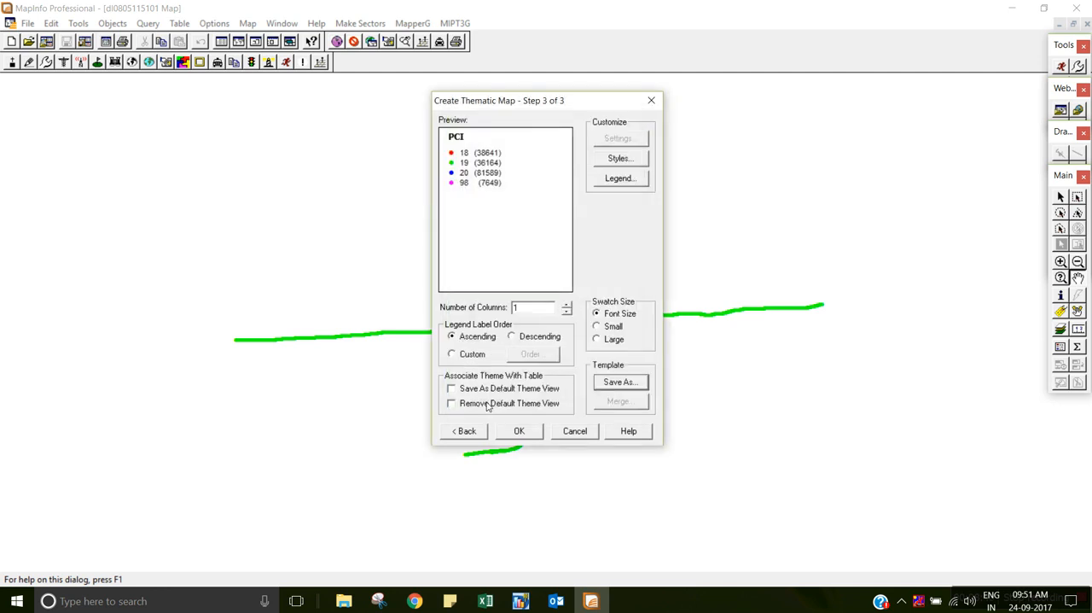
click(529, 435)
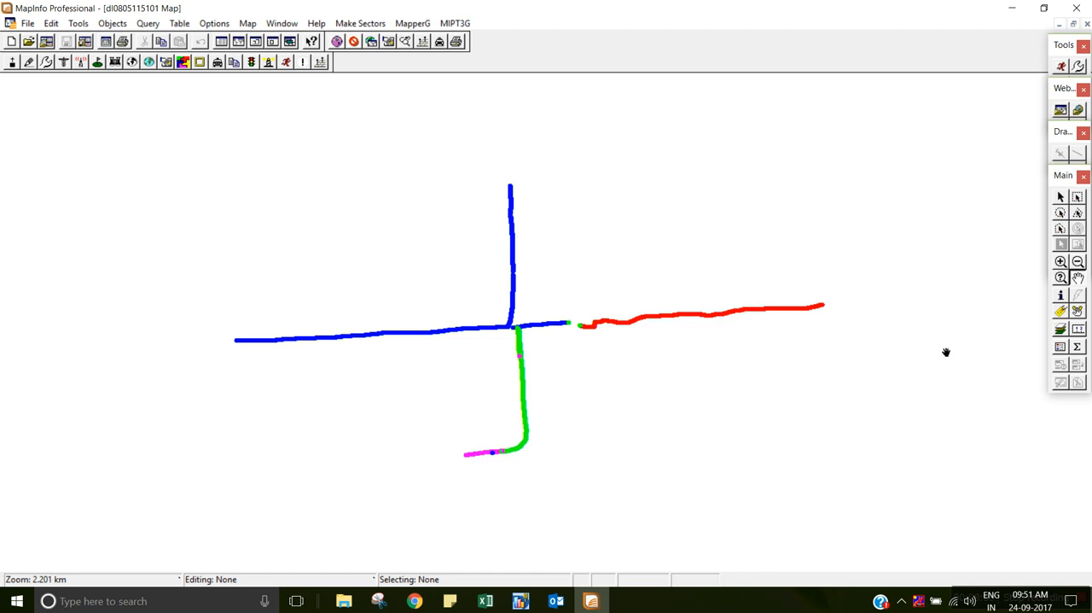
Show the floating legend window, make it taller to fit all entries, and place it below the red eastern route segment.
click(1061, 348)
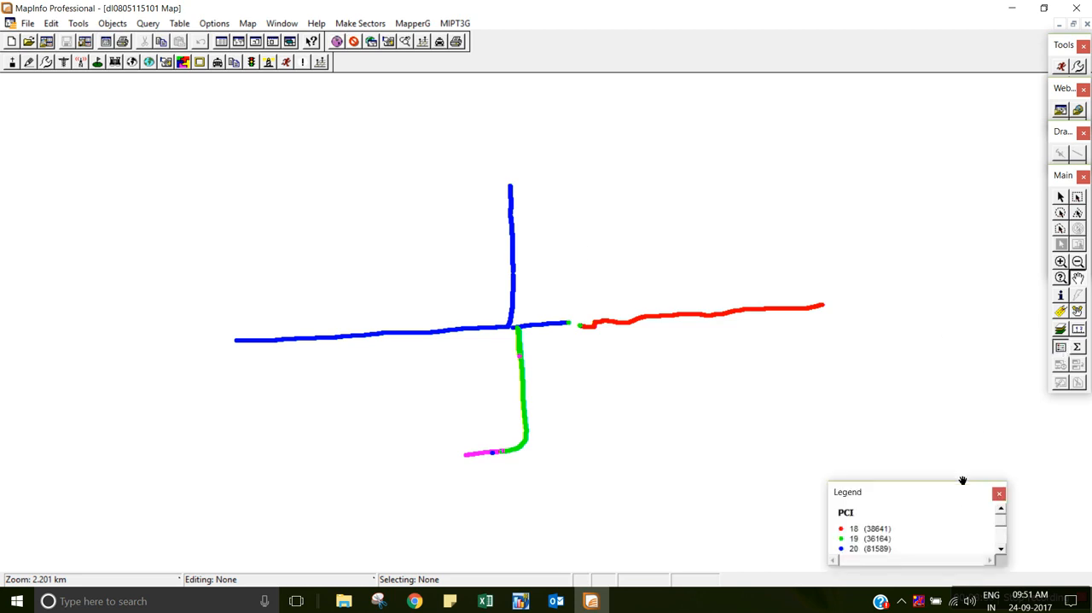
drag(961, 492, 886, 332)
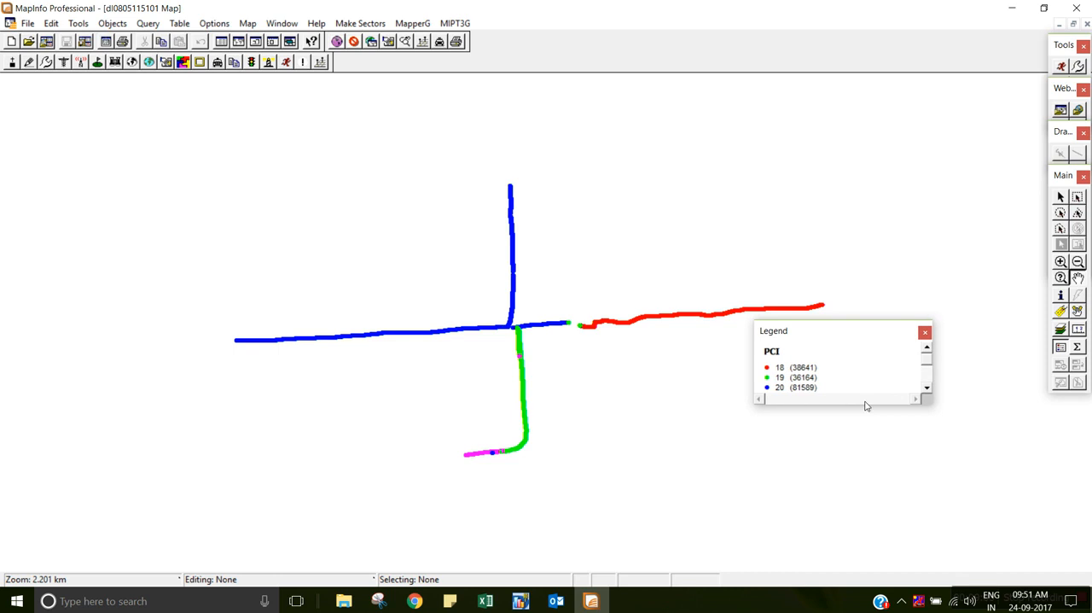
drag(856, 402, 859, 438)
drag(861, 332, 791, 346)
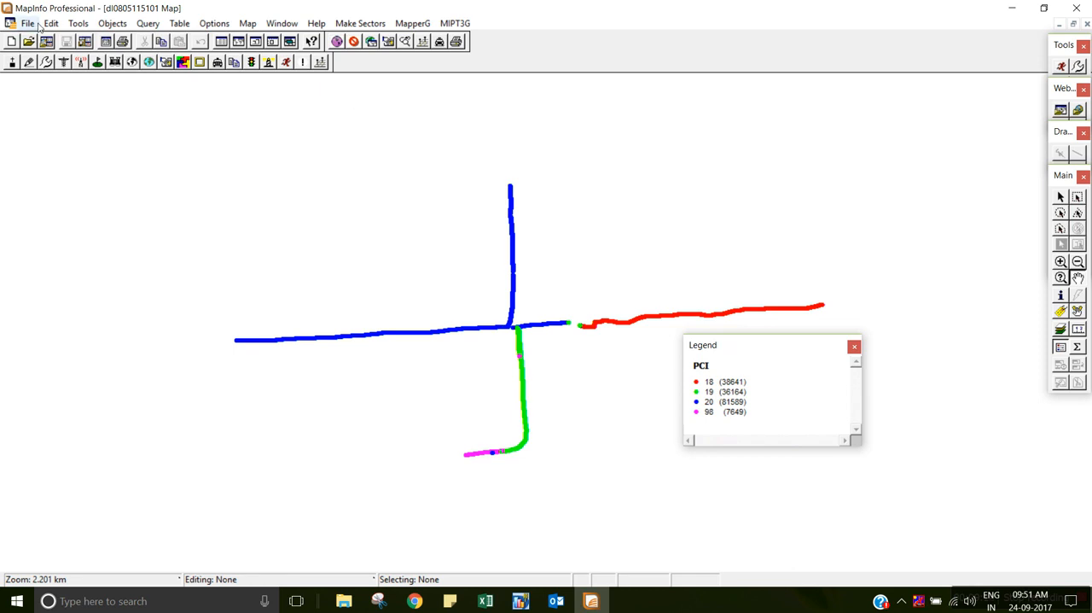
Embed the thematic legend in the map and place it above the western end of the blue route.
click(77, 24)
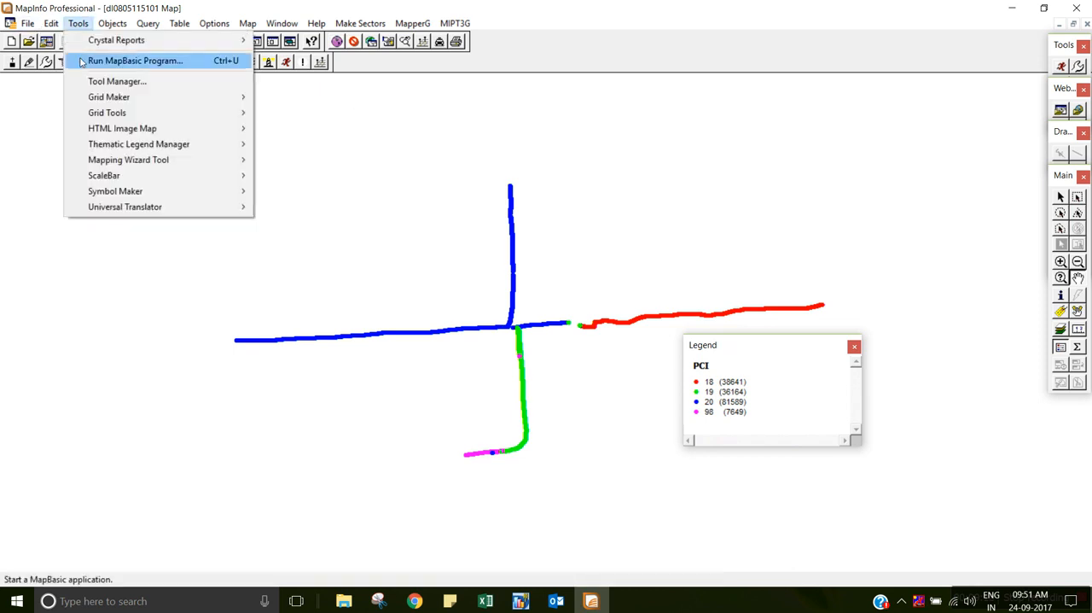
mouse_move(115, 149)
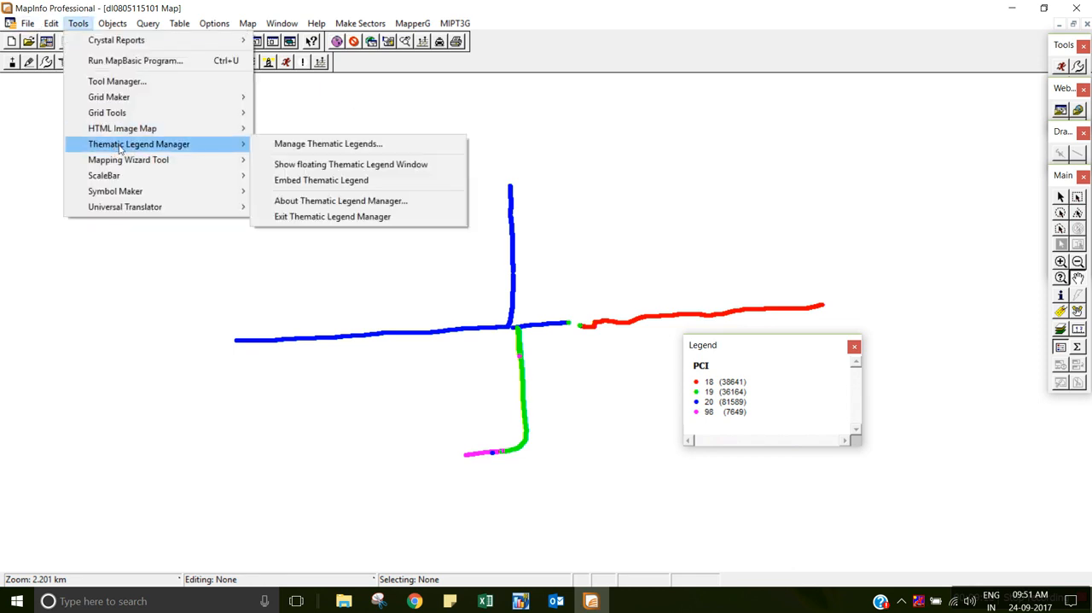
click(291, 180)
drag(43, 99, 249, 235)
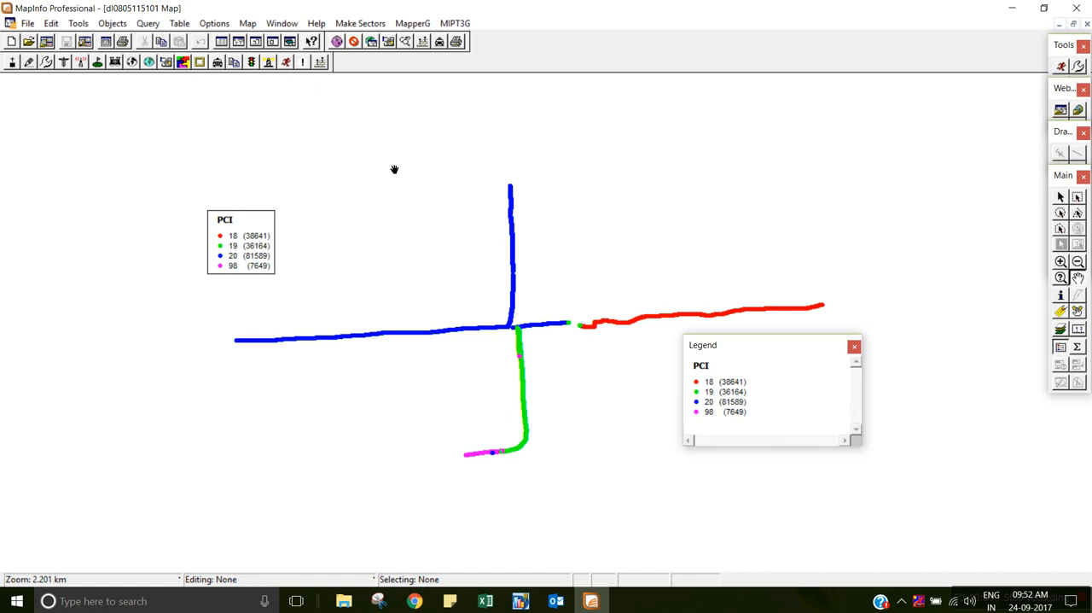
Start a new thematic map of type Ranges with the Line Ranges Default template.
click(247, 23)
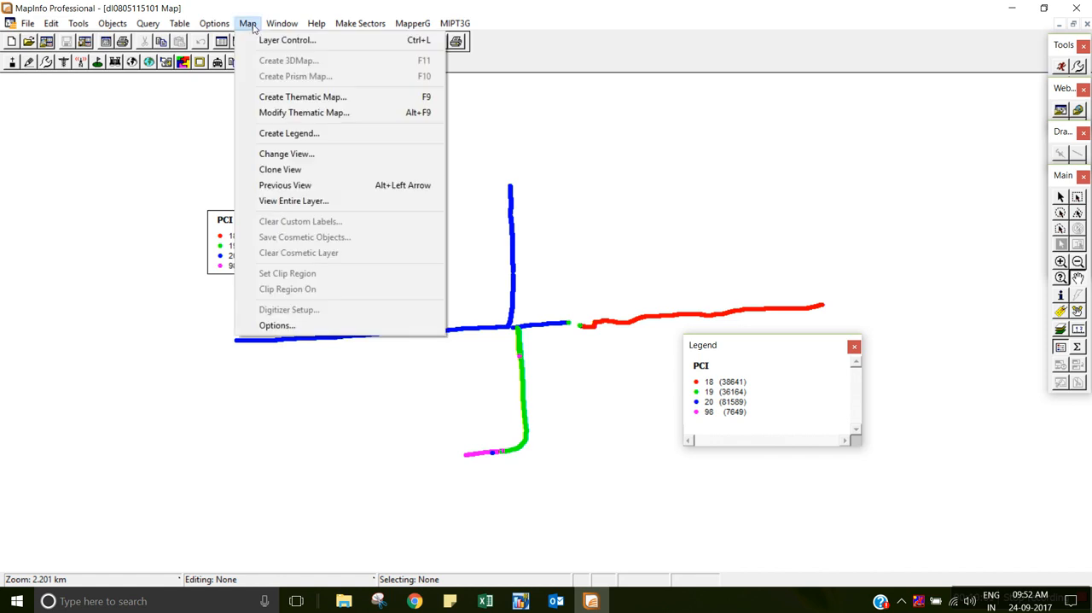
click(279, 98)
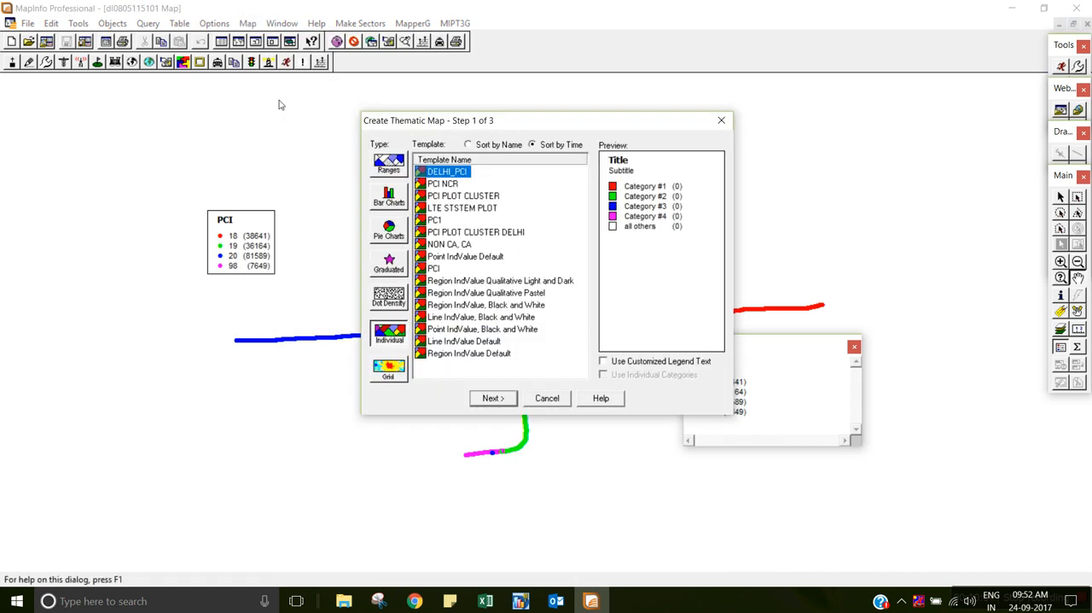
click(384, 170)
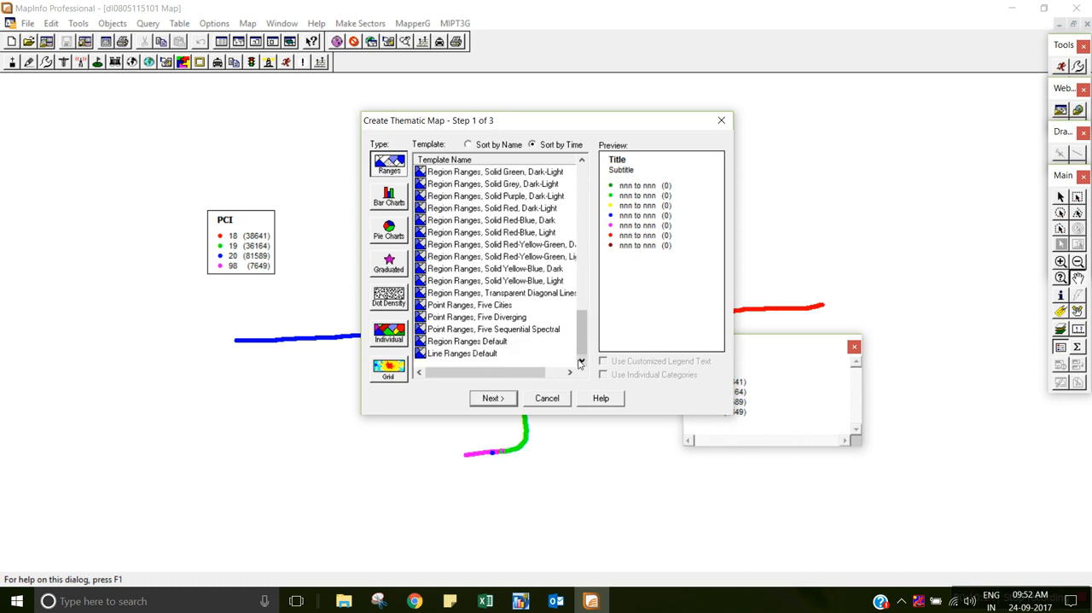
click(458, 355)
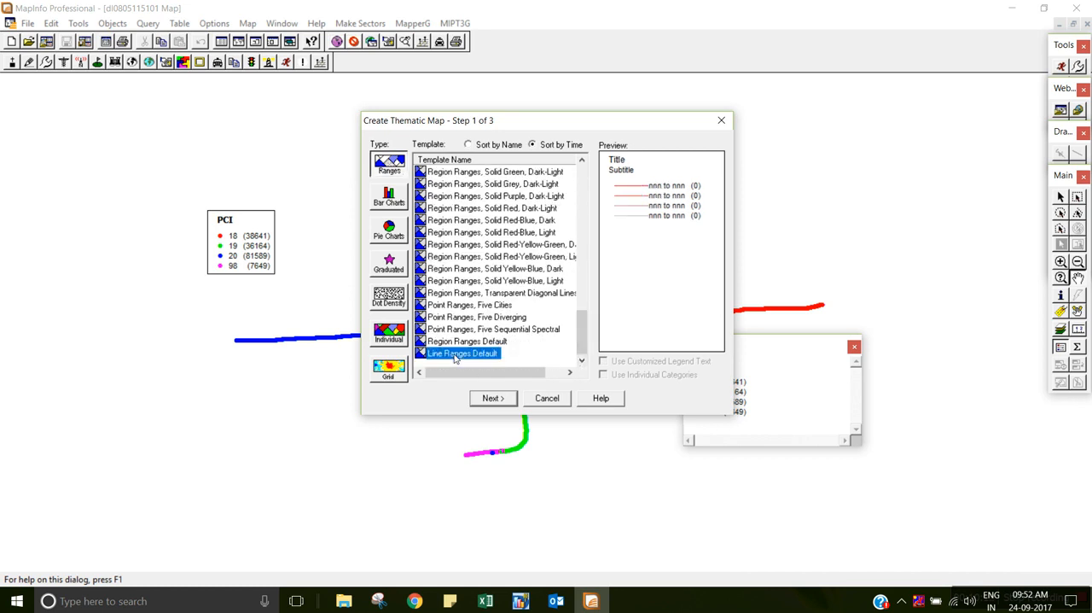
click(494, 398)
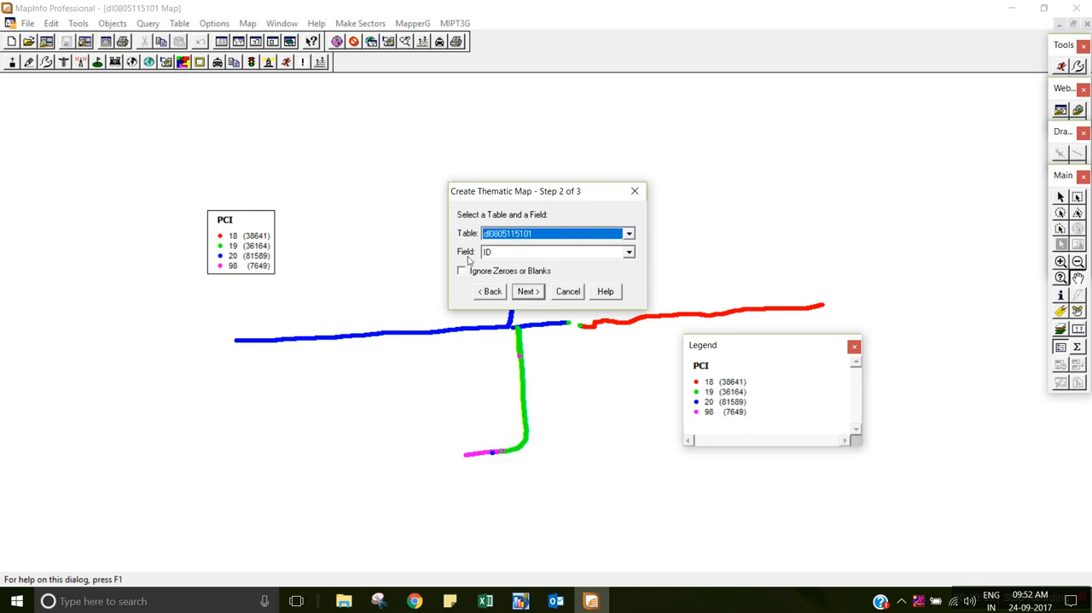
click(629, 253)
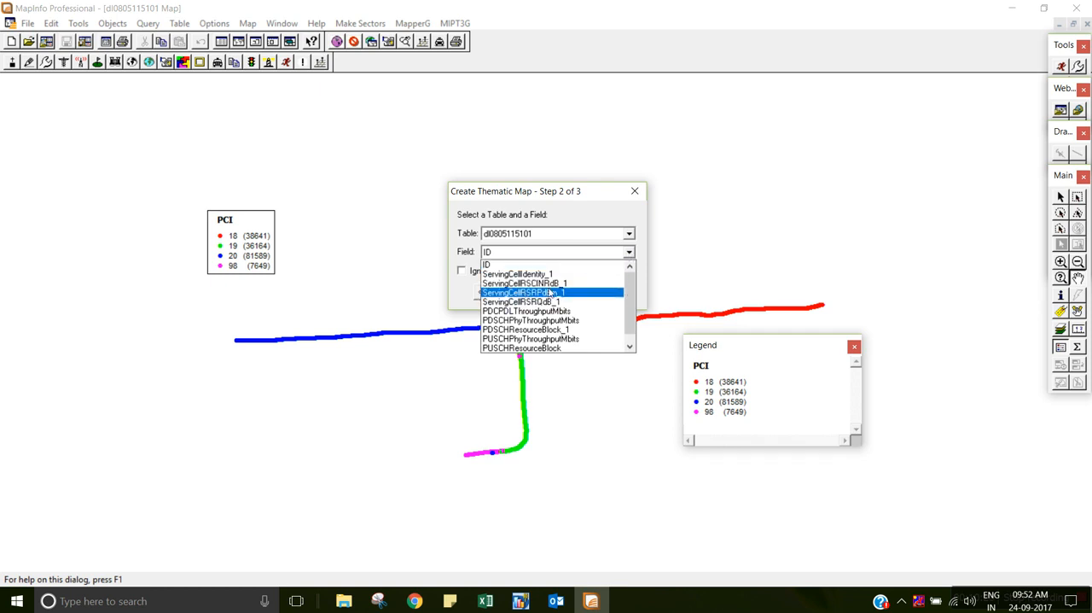
click(555, 293)
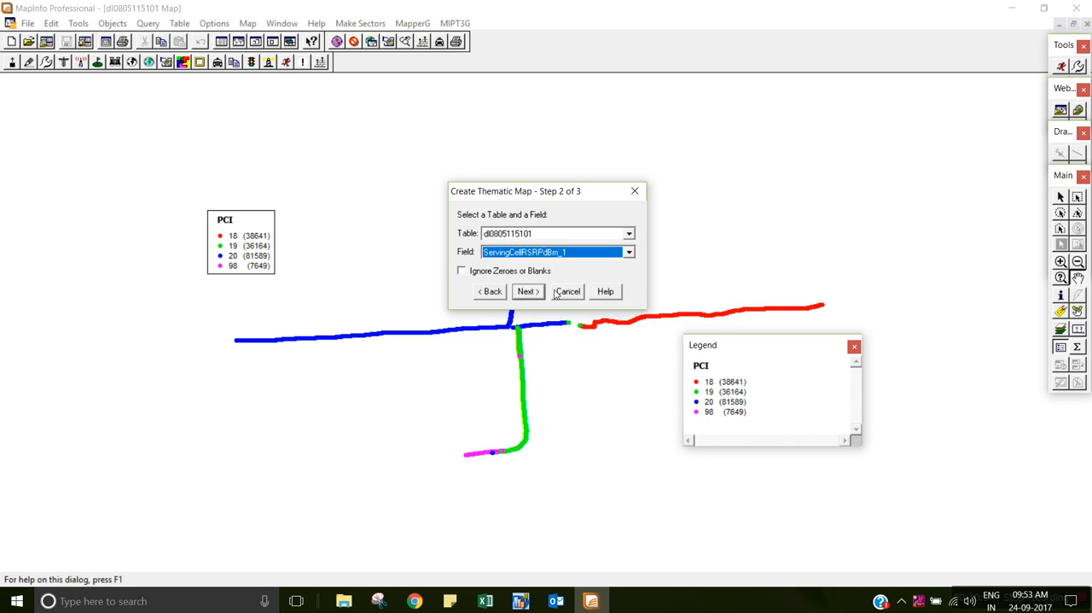
click(462, 271)
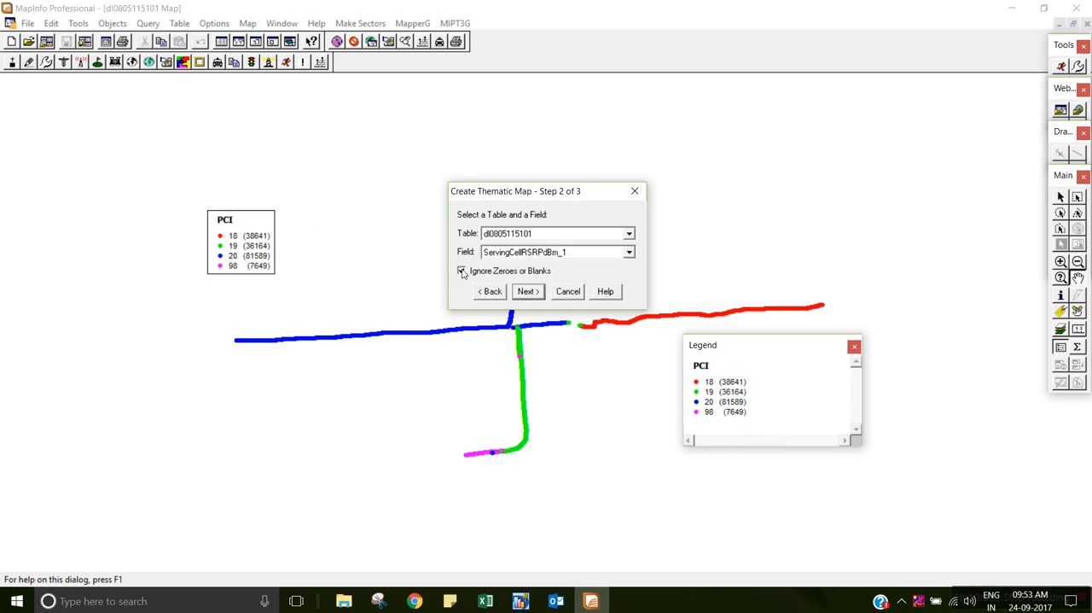
click(528, 292)
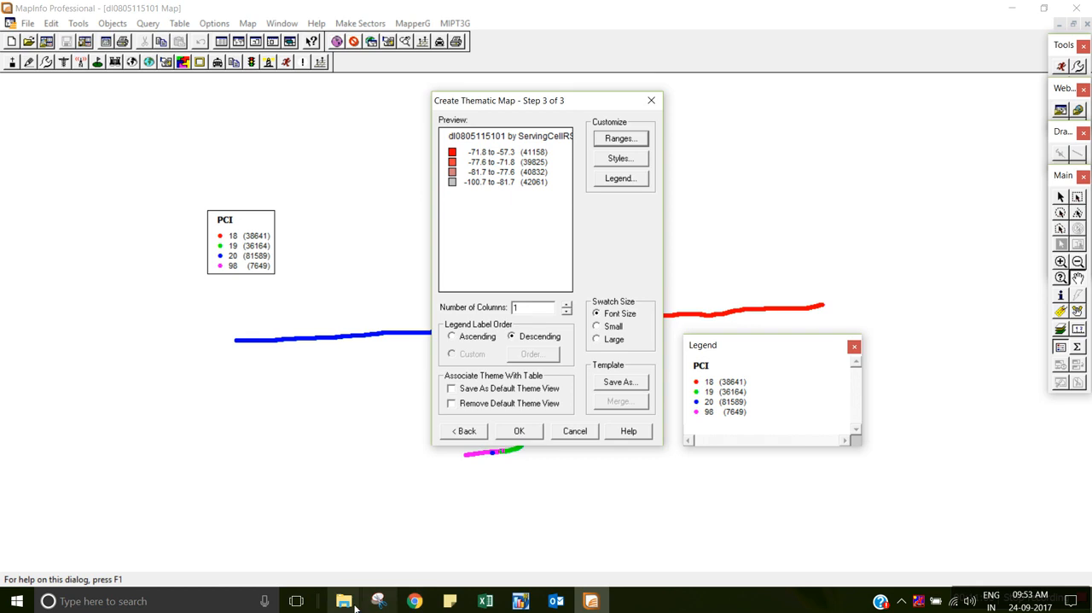
Switch to File Explorer and open the New Volume (E:) drive.
mouse_move(350, 603)
click(374, 548)
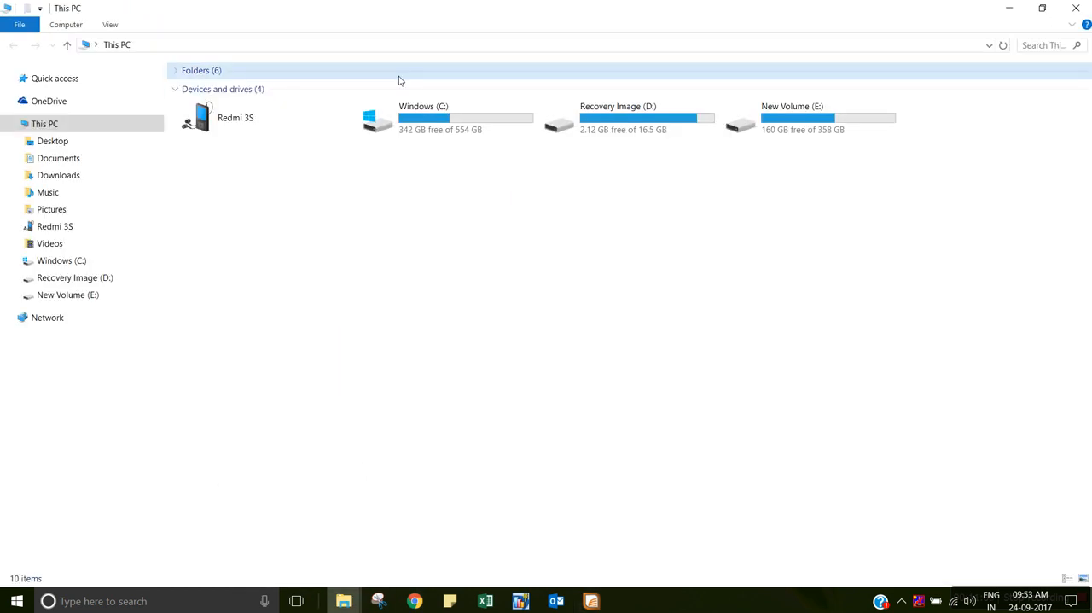
double_click(815, 109)
click(237, 105)
double_click(236, 105)
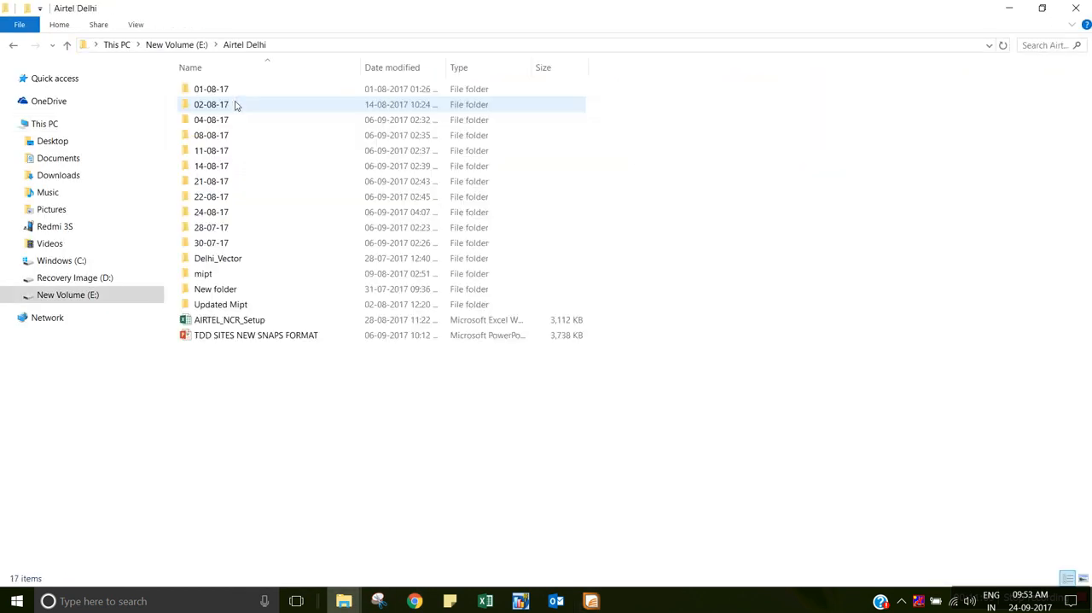
key(alt+Left)
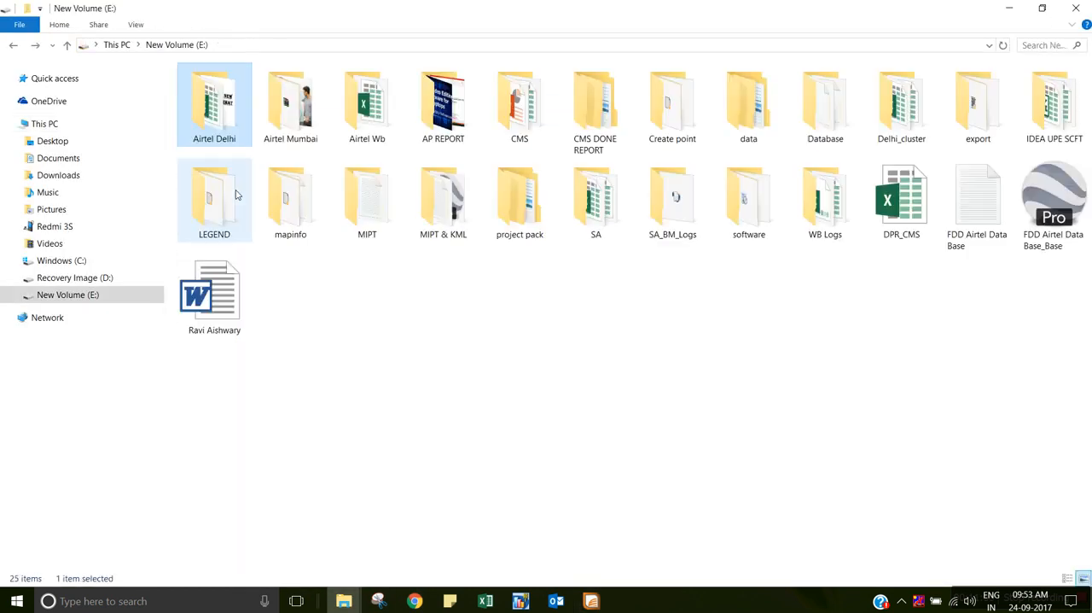
Open the LDE7895_FDD workbook from the 21-08-17 folder under CMS DONE REPORT > Delhi Airtel.
double_click(597, 107)
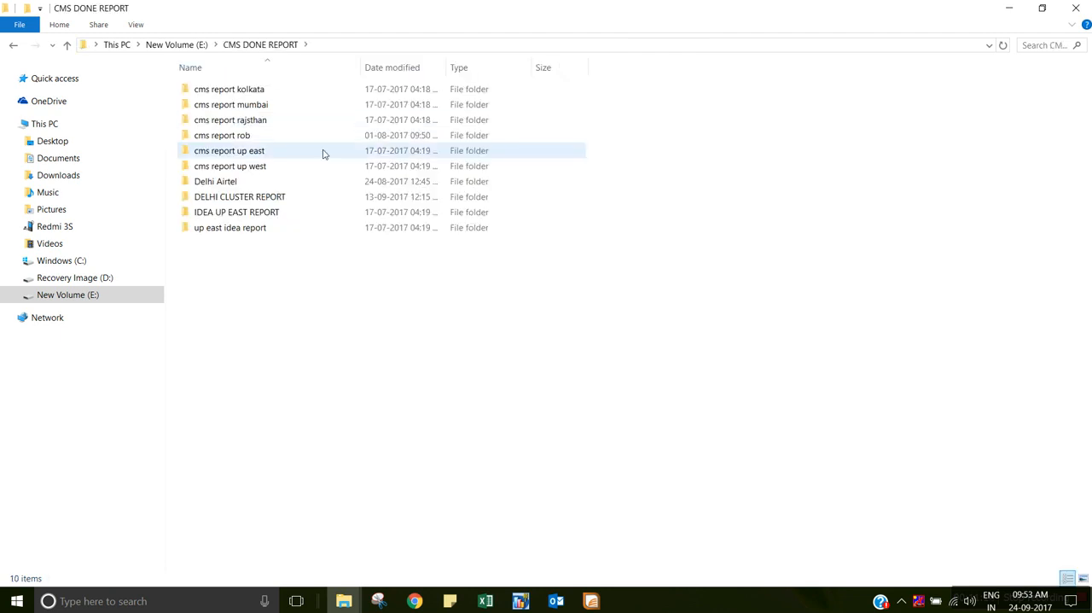
double_click(227, 183)
double_click(237, 169)
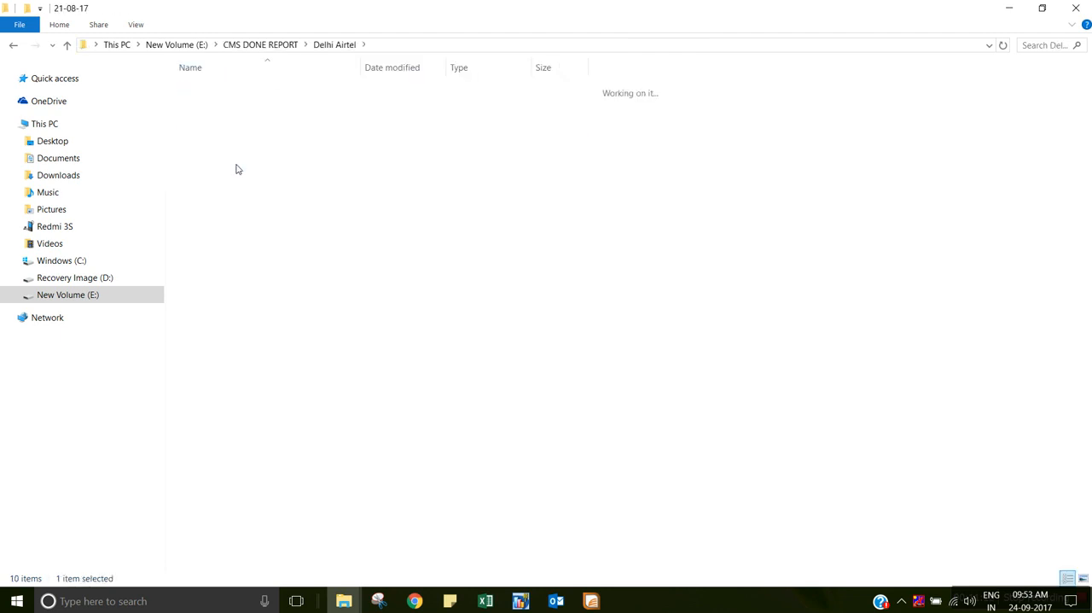
double_click(227, 91)
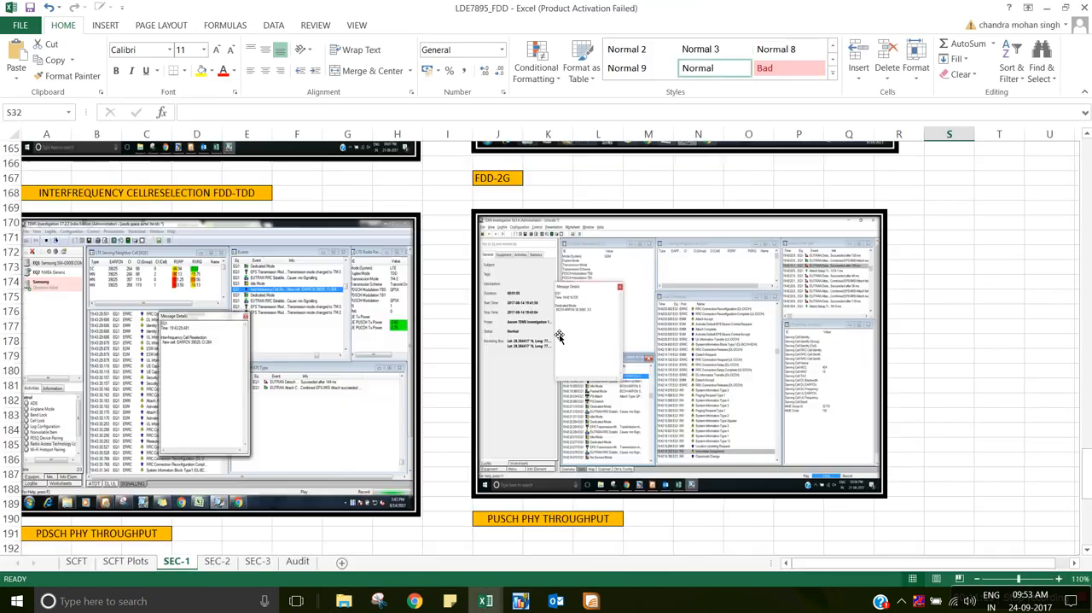
Examine the range limits in the UE RSRP plot's legend on the SCFT Plots sheet, enlarged to 150%.
click(125, 563)
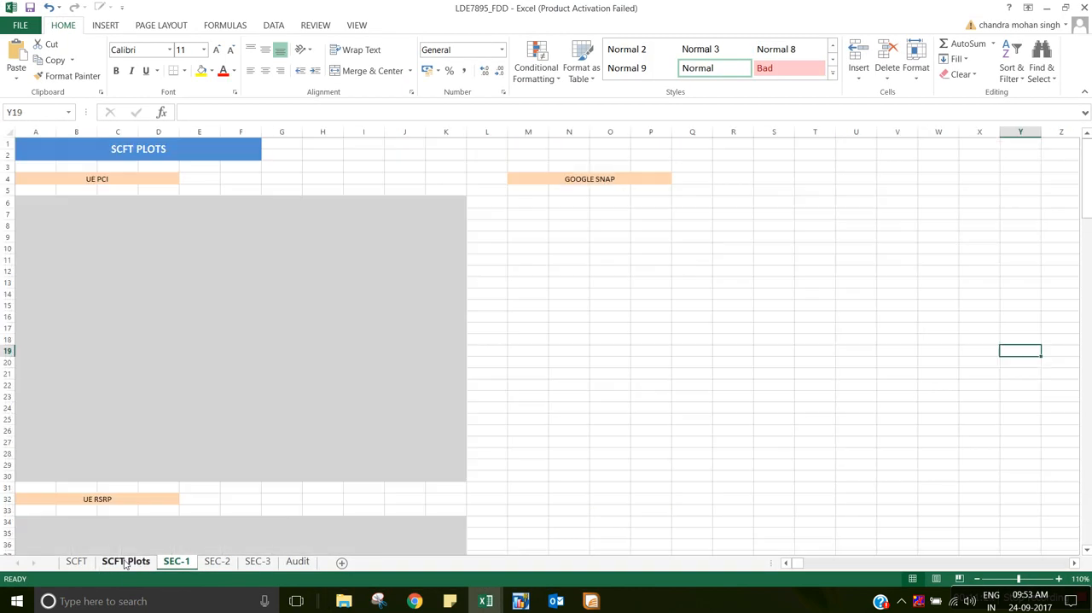
drag(1088, 170, 1075, 239)
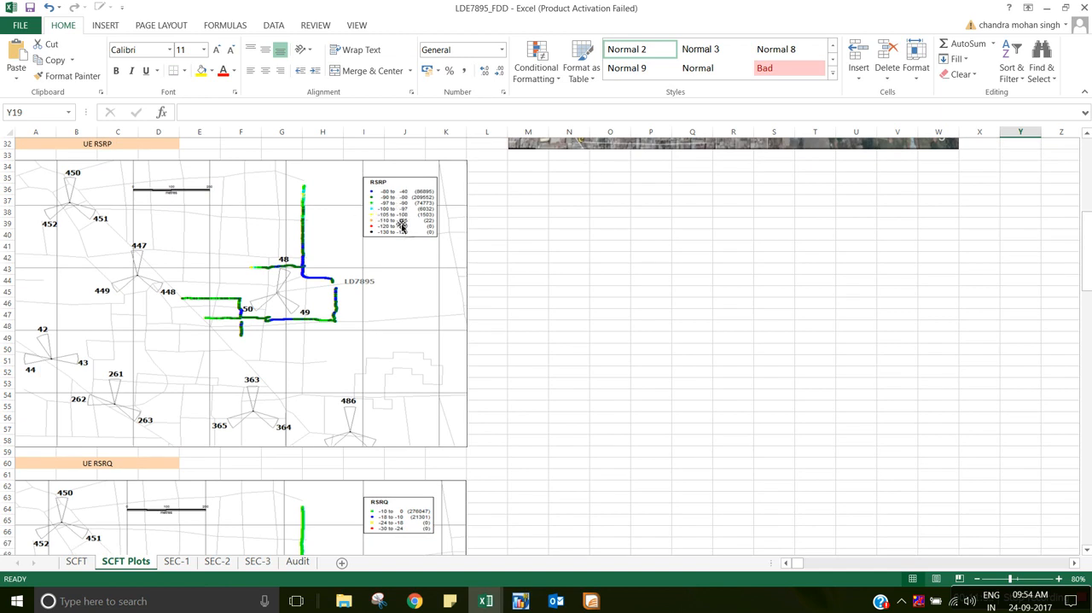
click(1059, 579)
click(1059, 579)
click(1059, 579)
click(1059, 579)
click(1059, 580)
click(1059, 580)
click(1059, 579)
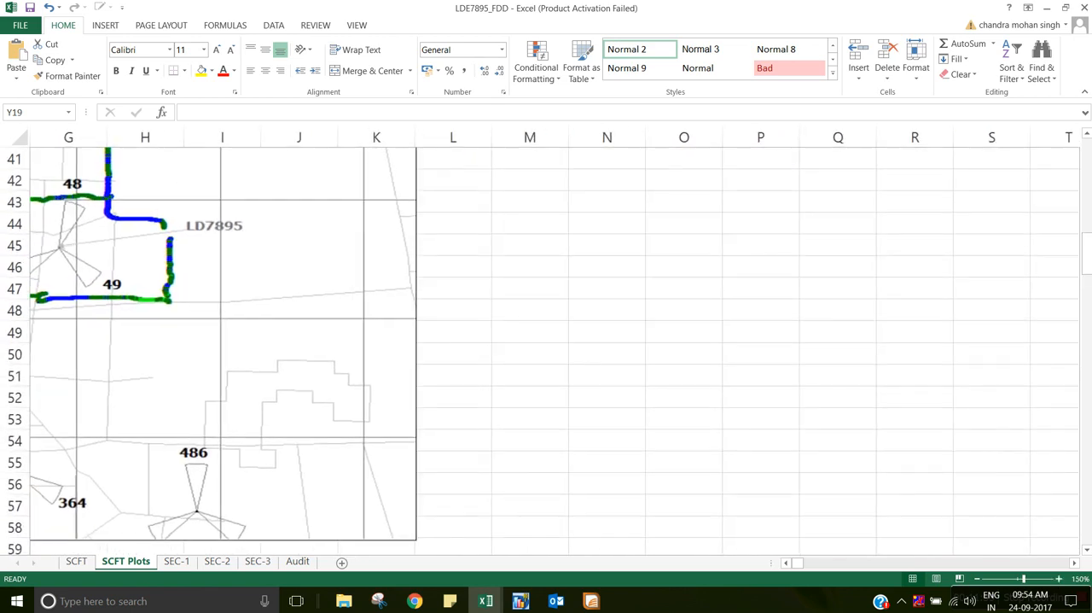
drag(1082, 284, 1083, 259)
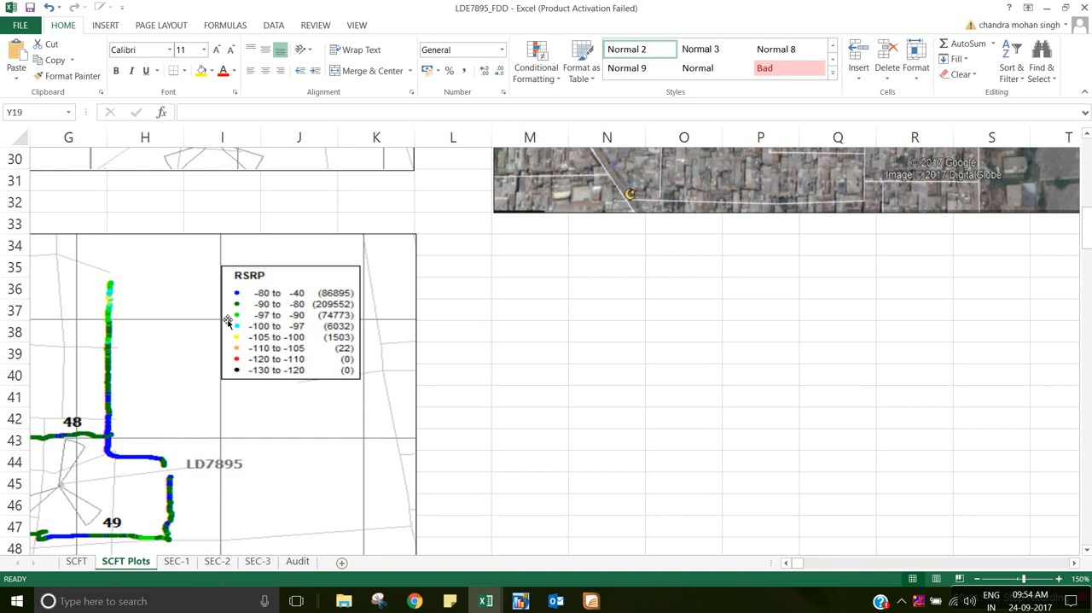
click(592, 601)
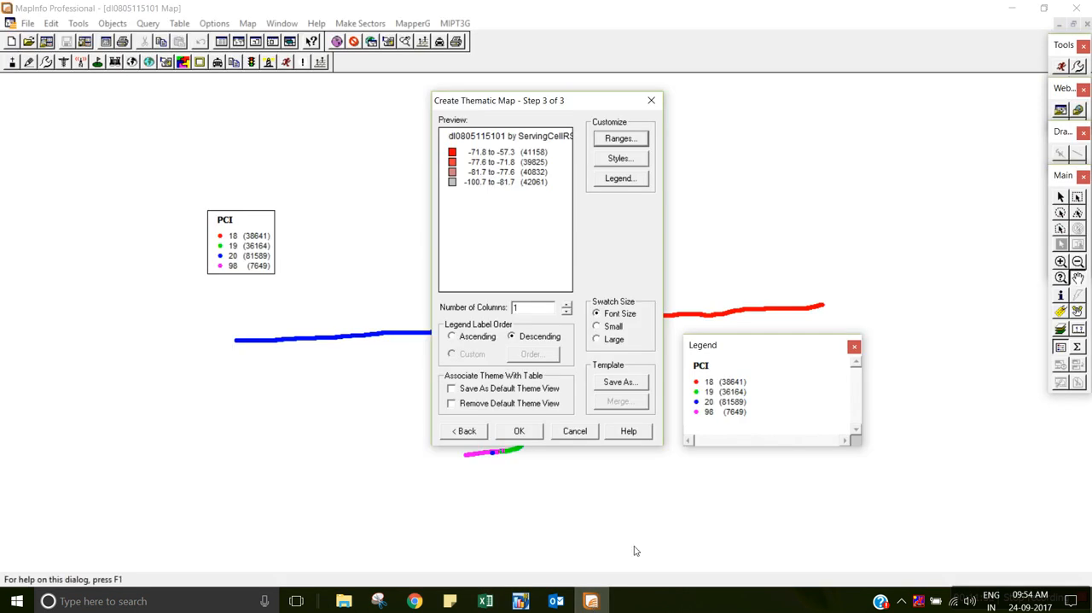
key(alt+Tab)
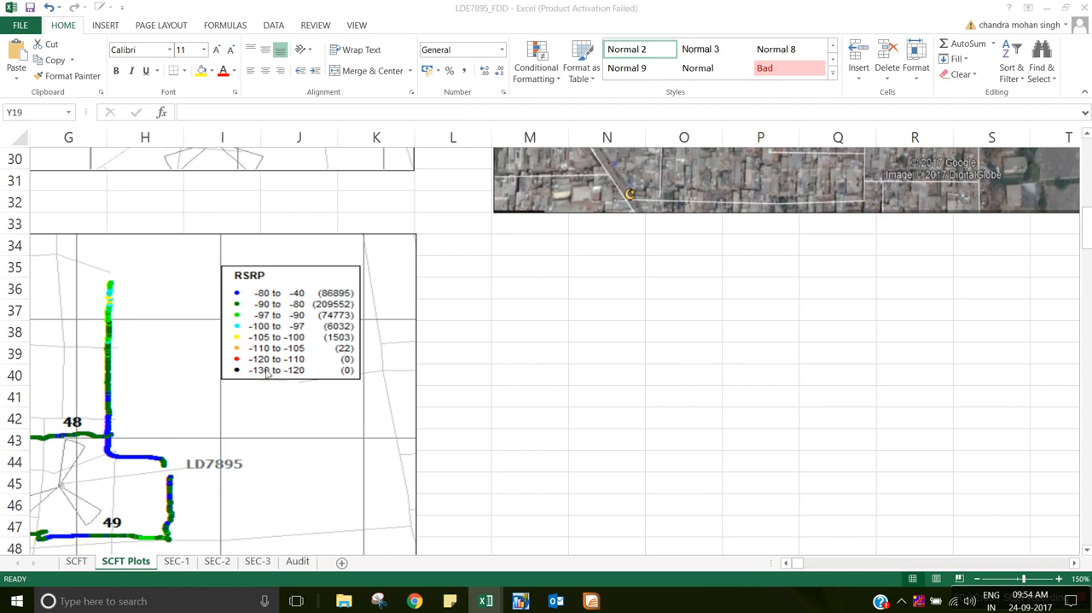
Switch back to MapInfo and customize the theme's ranges with the Custom method, 8 ranges and no rounding, then recalculate.
key(alt+Tab)
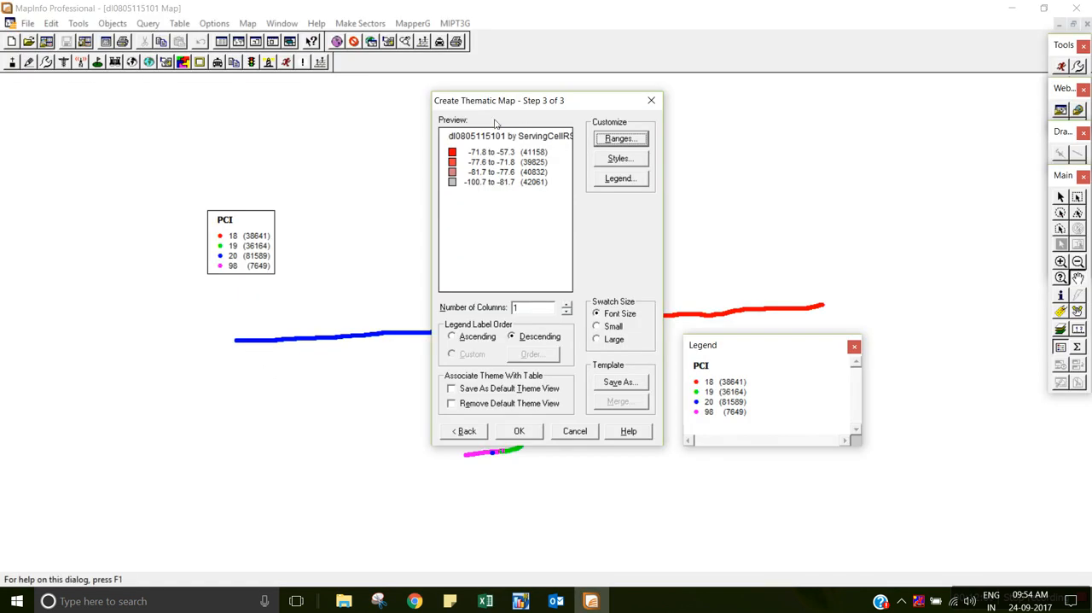
click(629, 141)
click(520, 163)
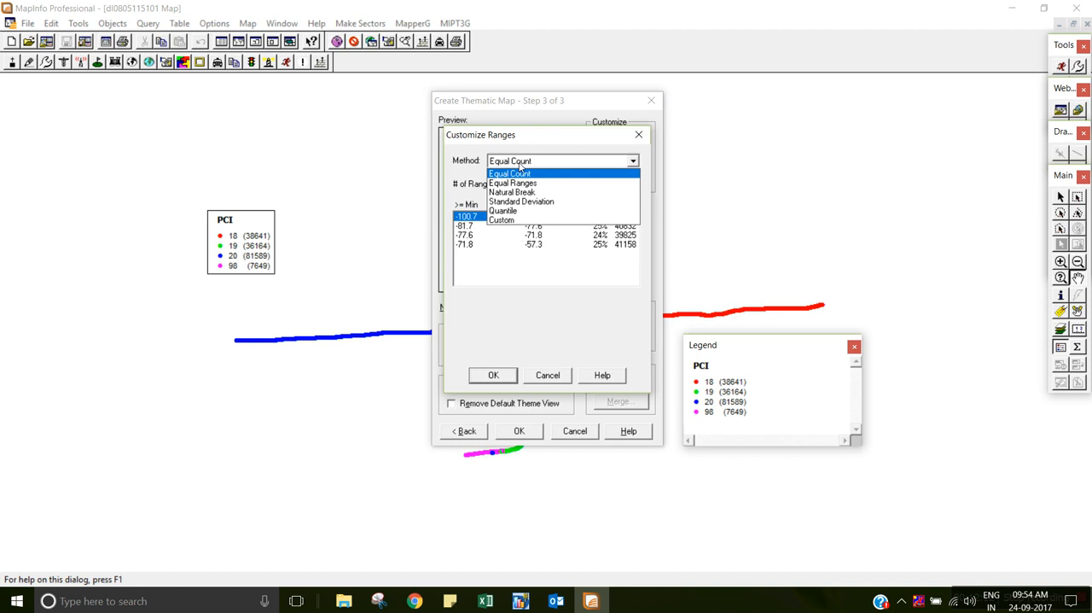
click(513, 220)
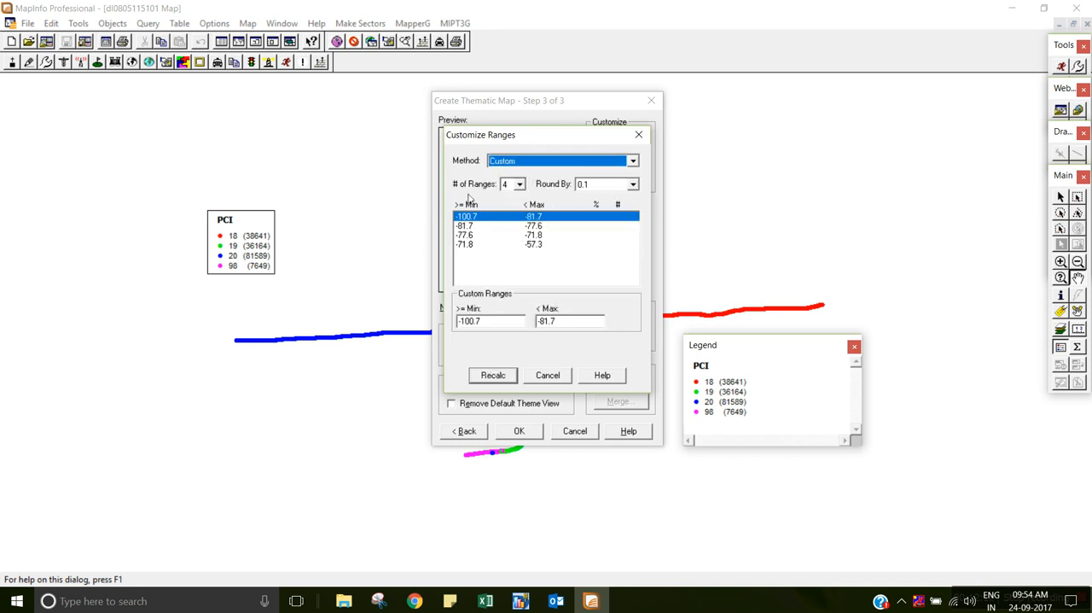
click(520, 185)
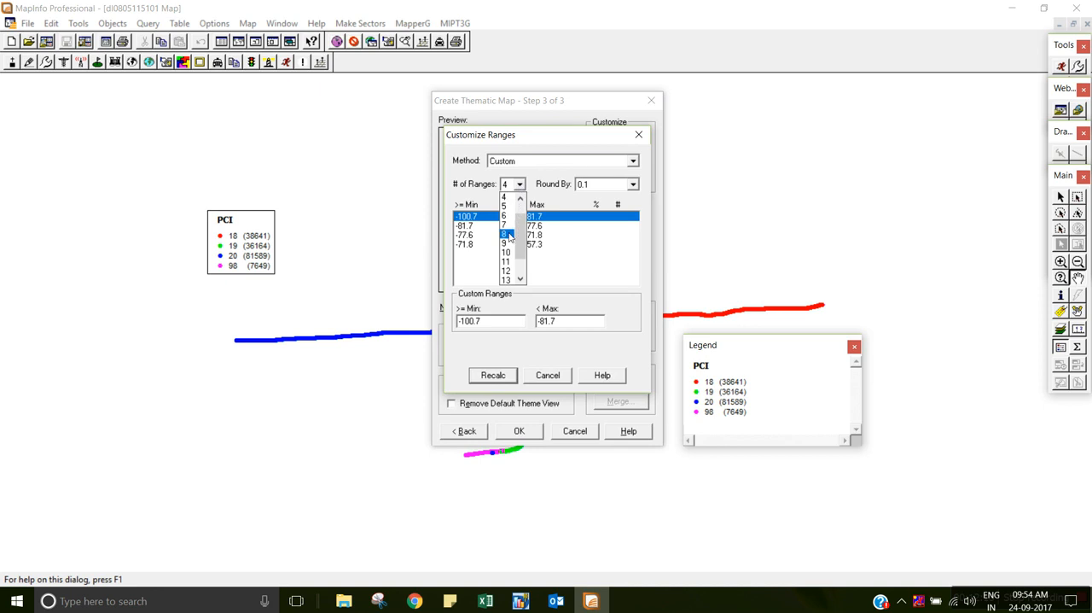
click(505, 234)
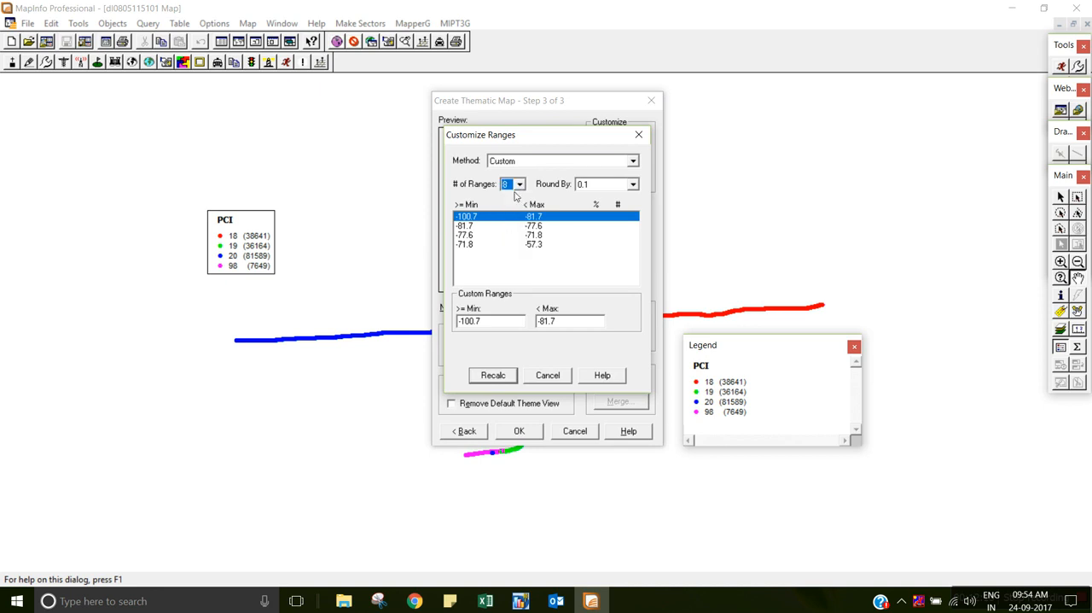
click(632, 188)
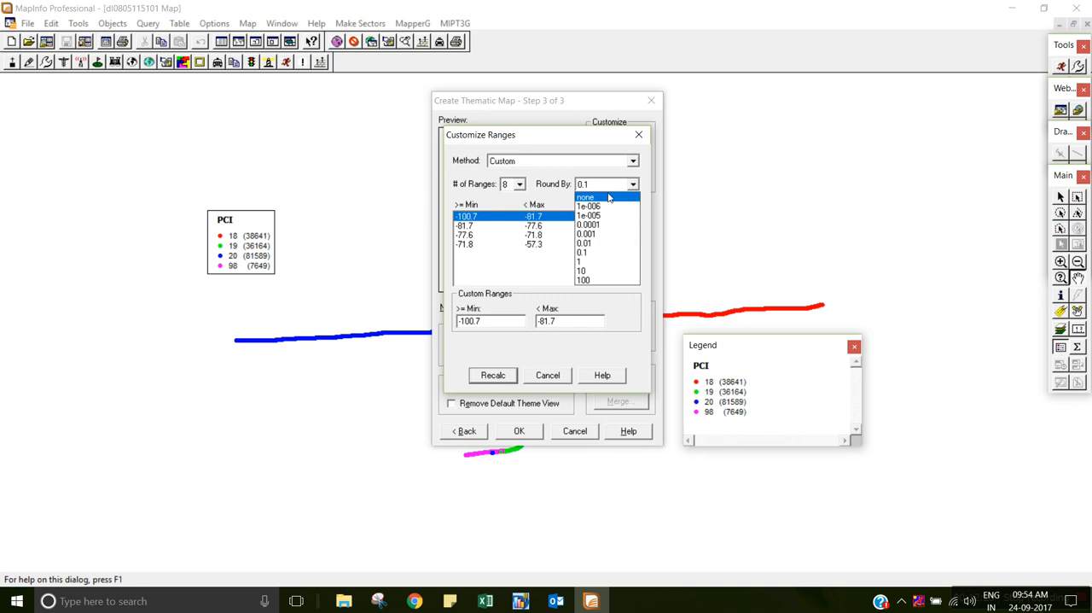
click(608, 197)
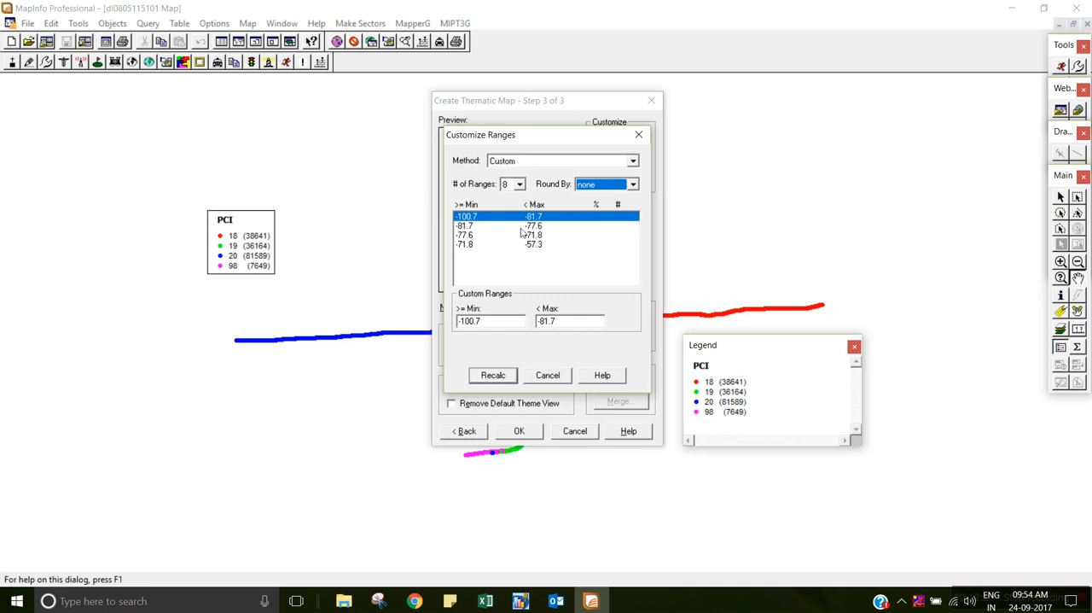
click(493, 375)
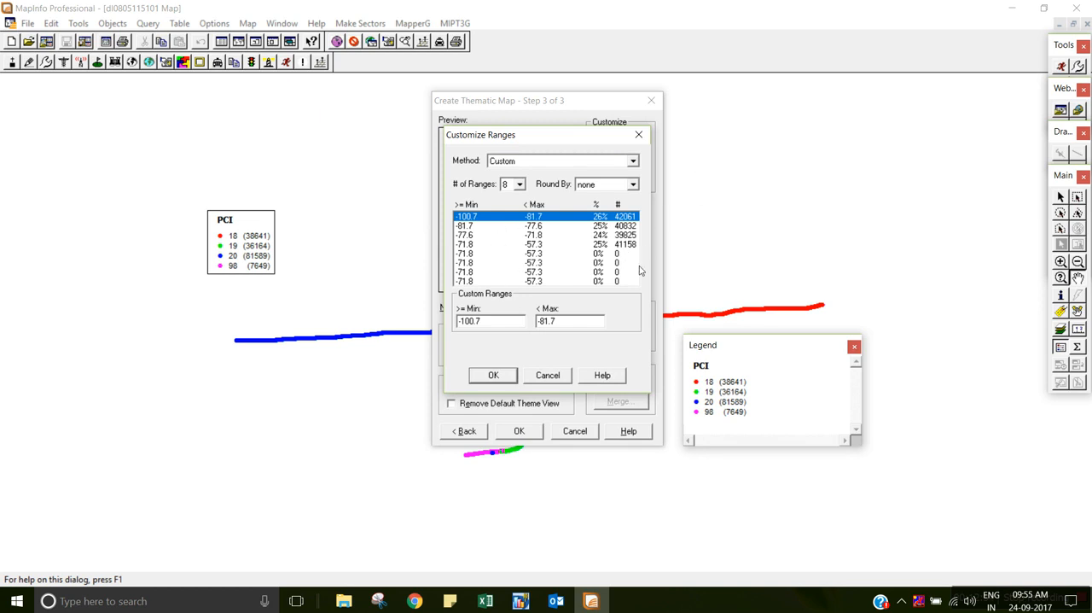
Select the eighth custom range, consult the RSRP legend in the Excel report, and set the range's minimum to -40.
click(596, 227)
key(Down)
key(Down)
key(Down)
key(Down)
key(Down)
key(Down)
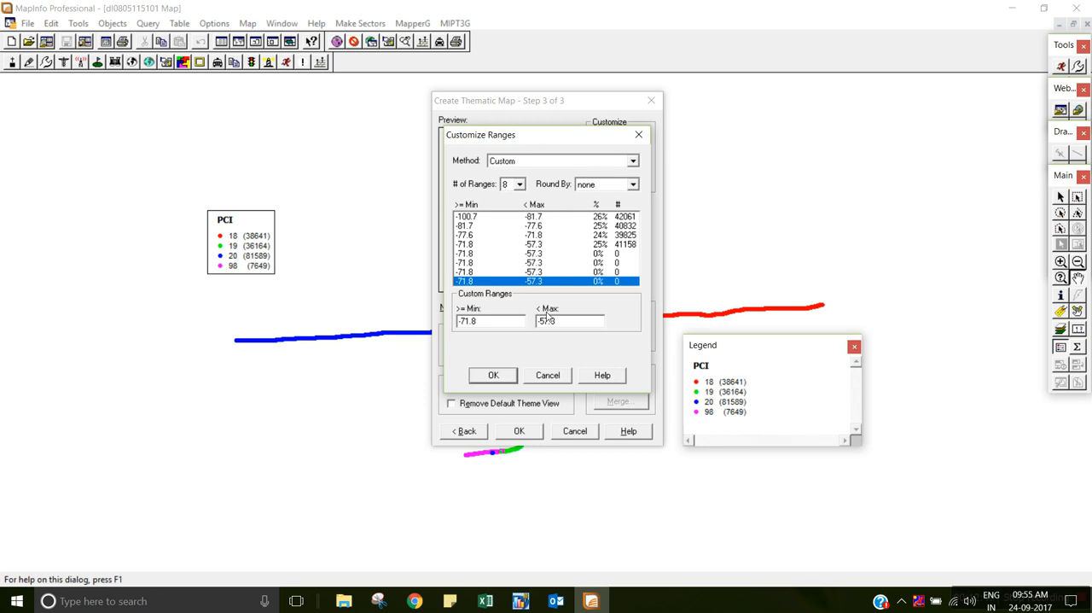
key(alt+Tab)
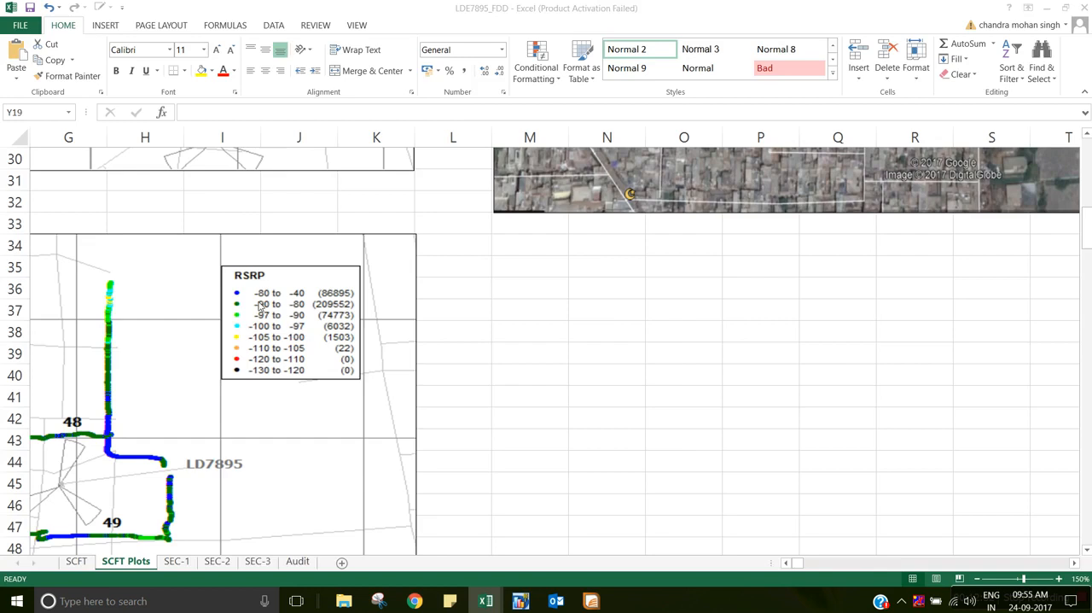
key(alt+Tab)
drag(492, 325, 350, 340)
text(-40)
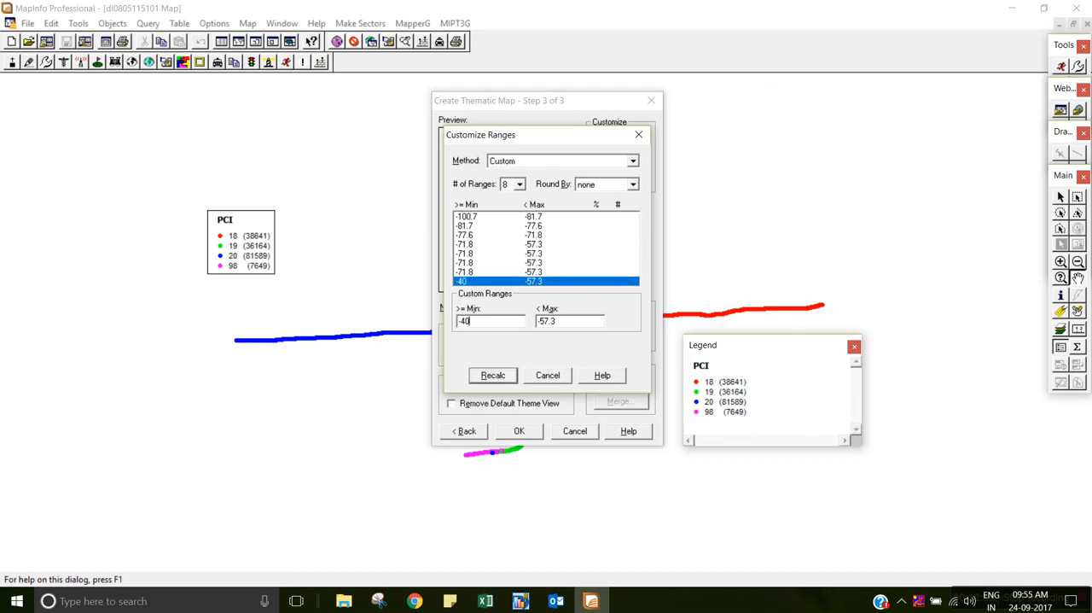
Set the eighth custom range's maximum to -80.
click(585, 329)
key(BackSpace)
key(BackSpace)
key(BackSpace)
key(BackSpace)
key(BackSpace)
text(-80)
Check the RSRP legend in the Excel report and set the seventh custom range's minimum to -80 and maximum to -90.
click(549, 264)
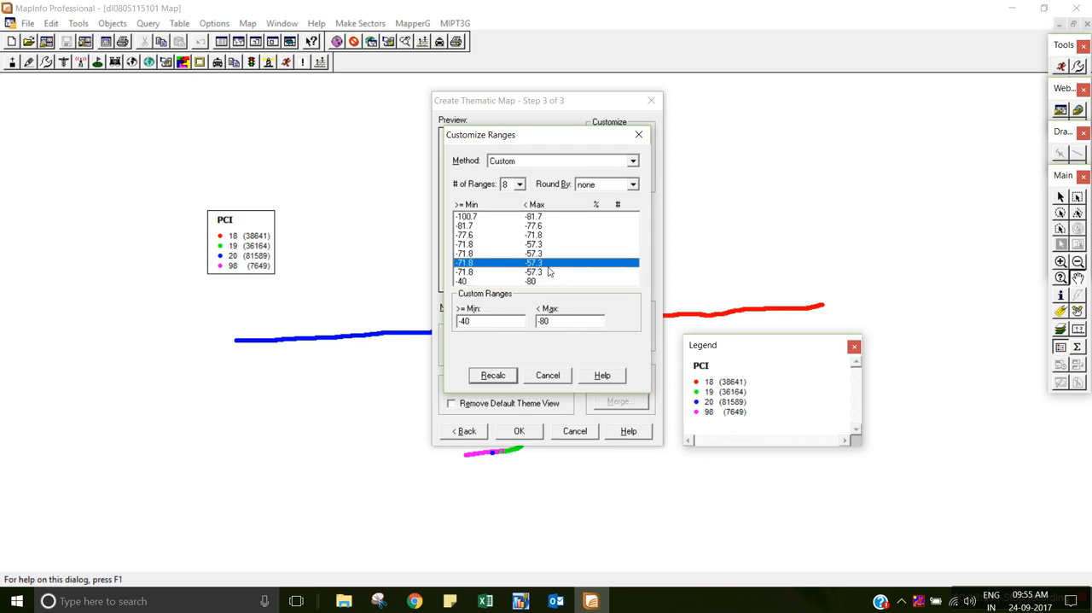
click(550, 273)
key(alt+Tab)
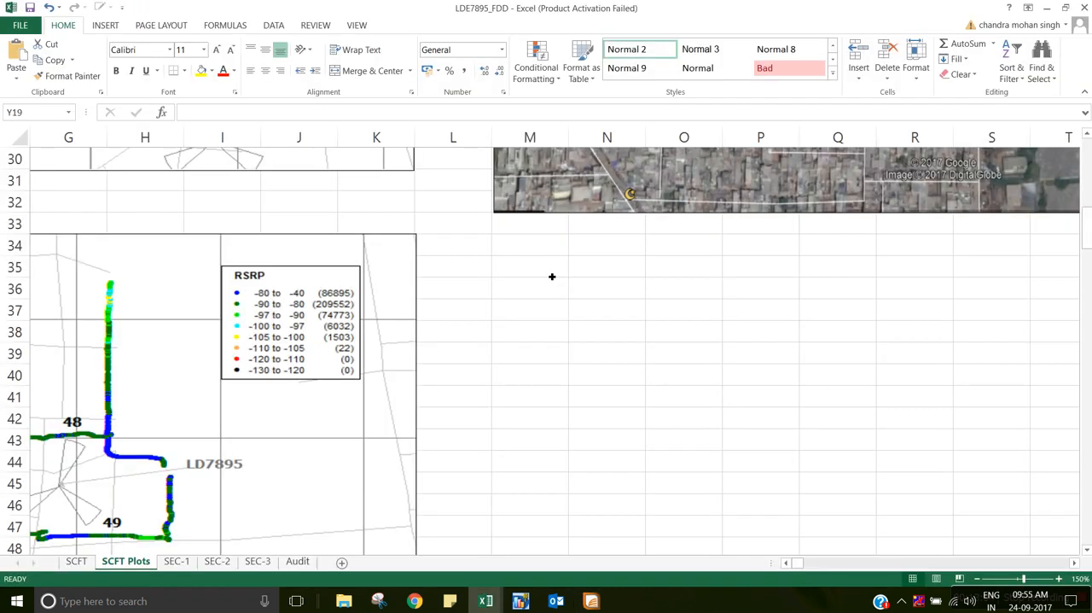
key(alt+Tab)
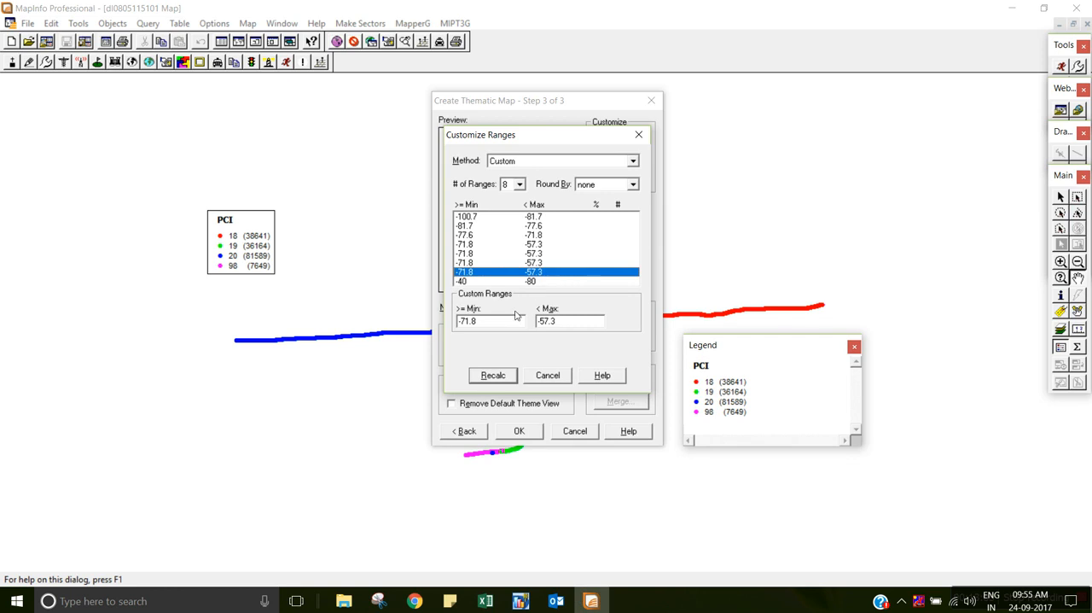
text(-80)
click(577, 322)
key(BackSpace)
key(BackSpace)
key(BackSpace)
key(BackSpace)
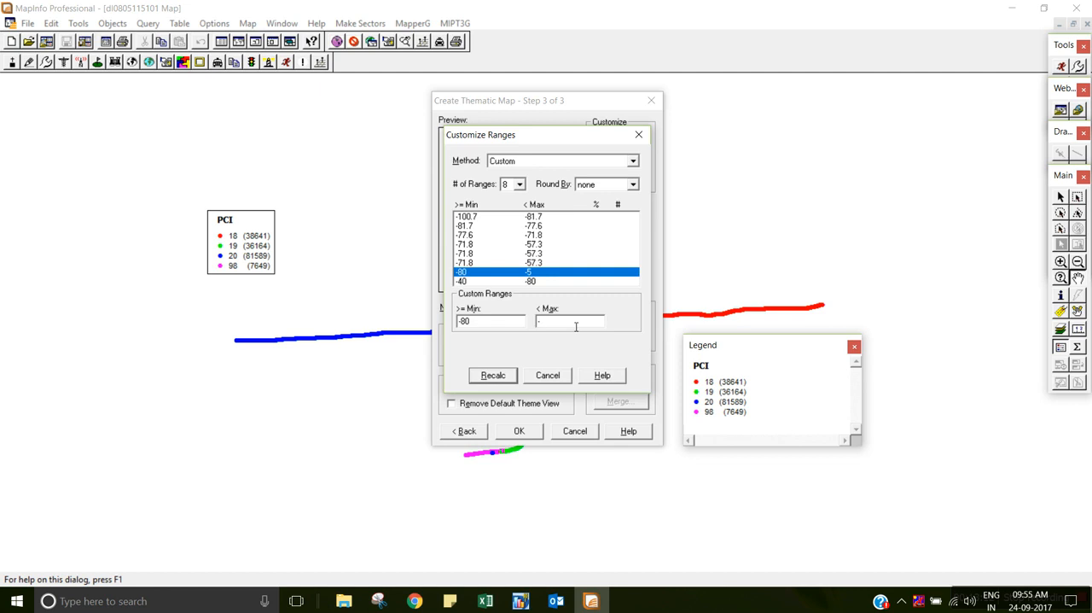
text(90)
Consult the Excel RSRP legend and set the sixth custom range's minimum to -90 and maximum to -97.
click(543, 261)
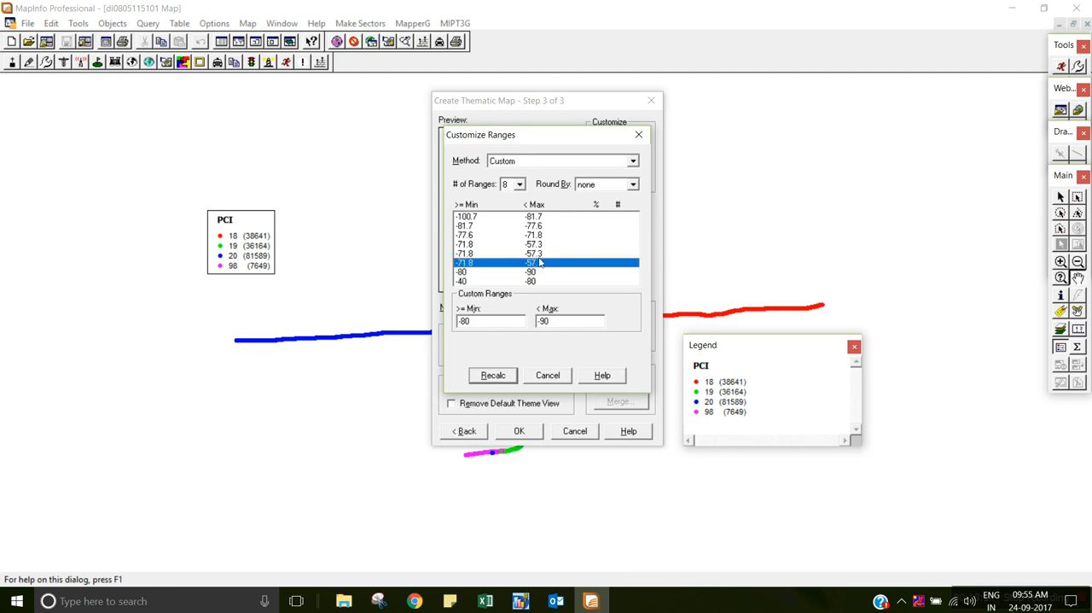
key(alt+Tab)
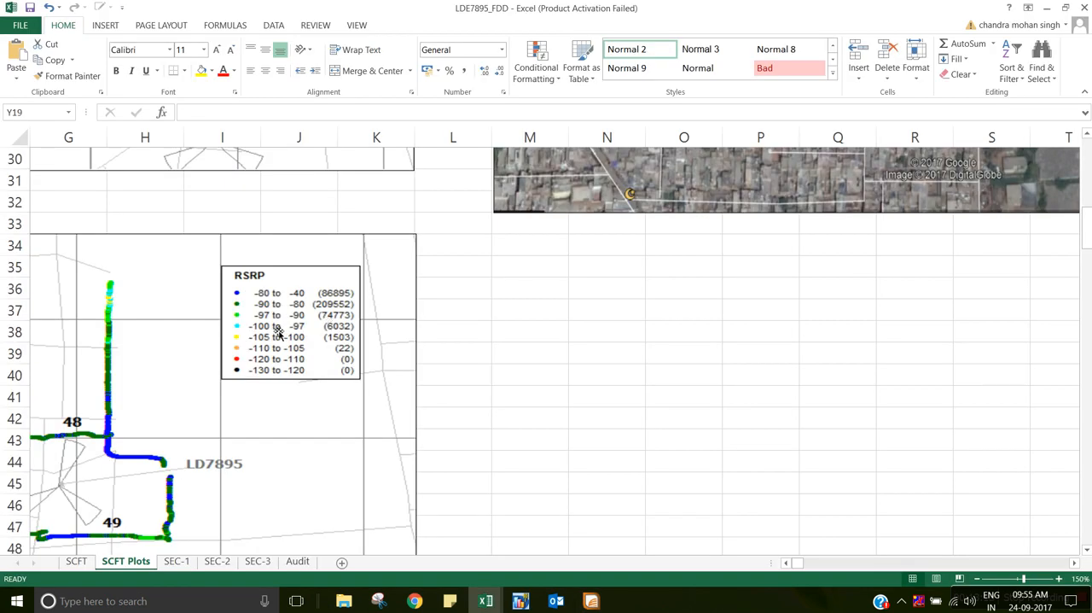
key(alt+Tab)
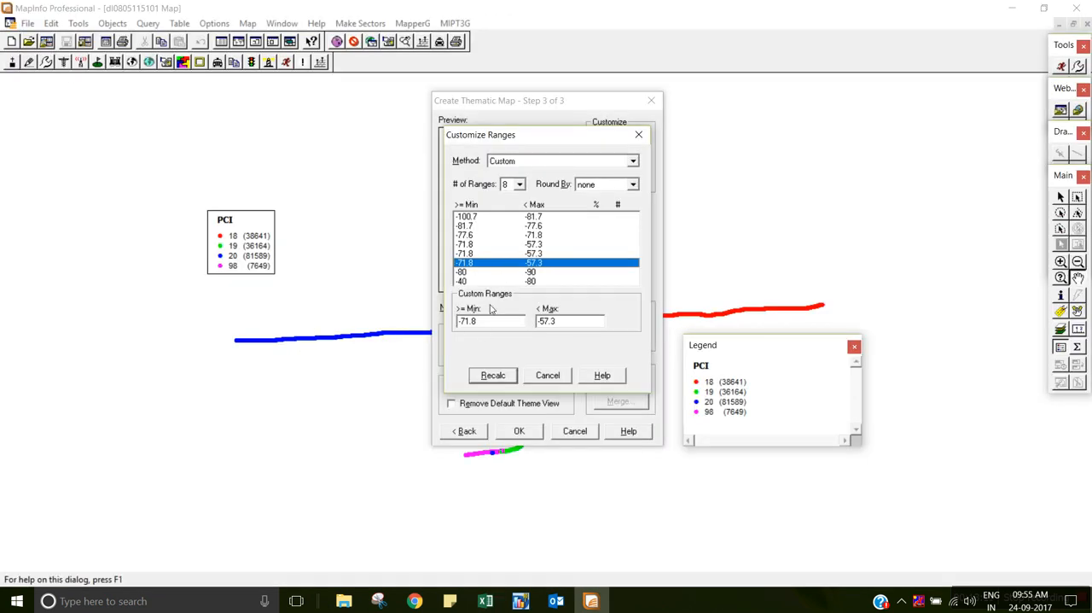
drag(479, 322, 467, 322)
key(BackSpace)
text(-90)
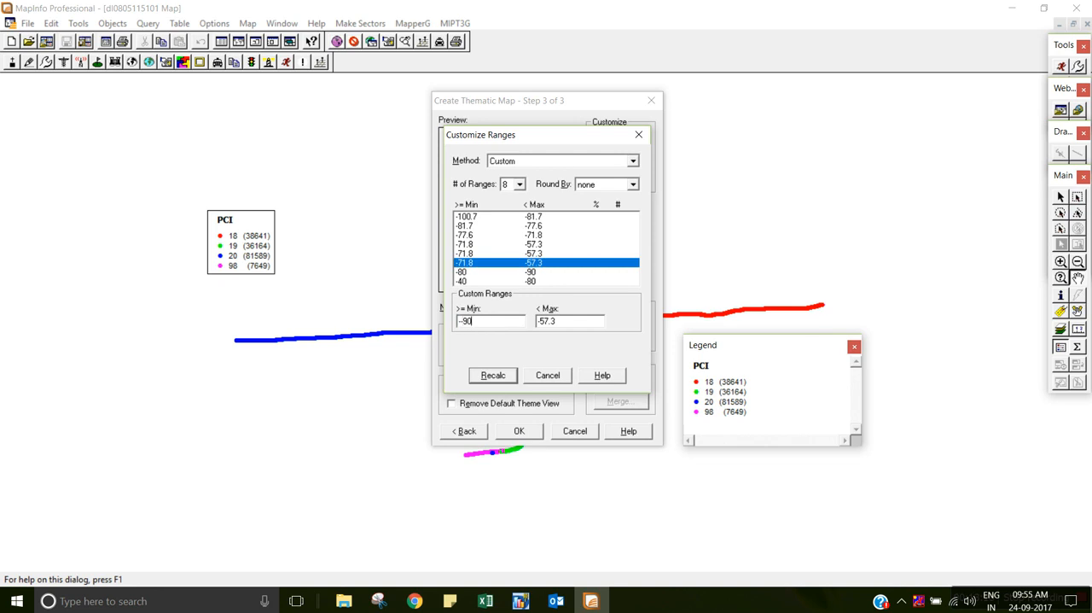
key(BackSpace)
key(BackSpace)
key(BackSpace)
key(BackSpace)
key(BackSpace)
click(485, 327)
key(BackSpace)
key(BackSpace)
key(BackSpace)
key(BackSpace)
text(0)
Set the fifth custom range's minimum to -97 and maximum to -100, following the RSRP legend in Excel.
click(545, 253)
drag(506, 330, 438, 334)
key(alt+Tab)
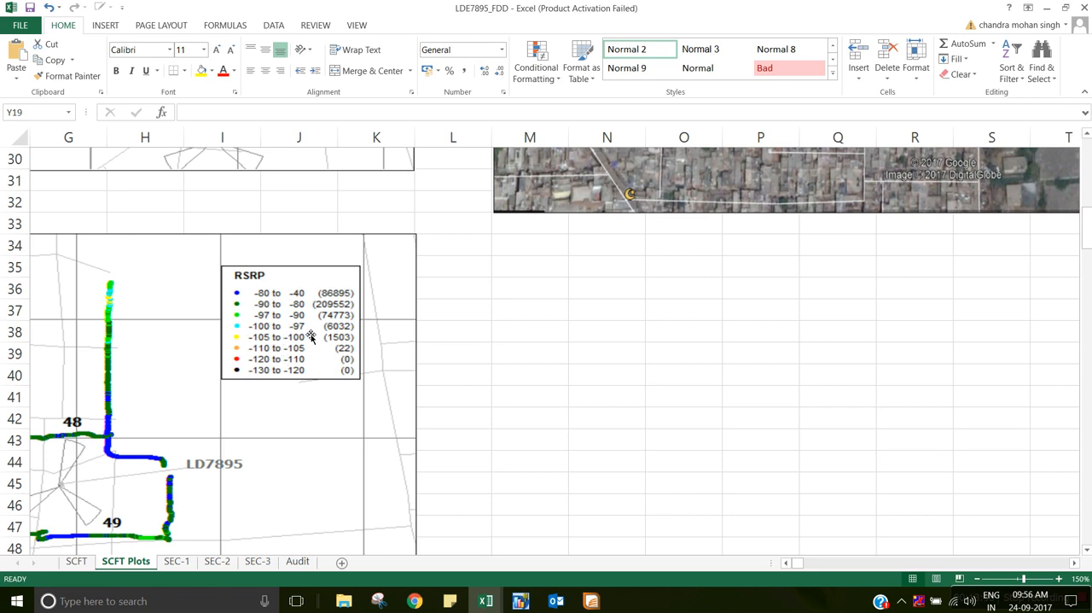
key(alt+Tab)
text(-97)
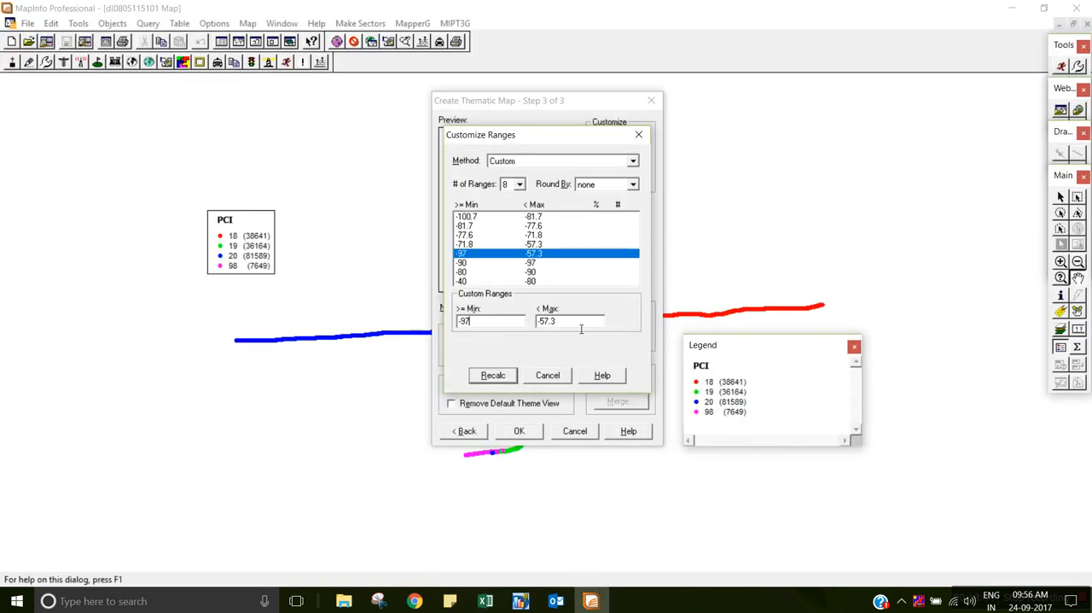
key(BackSpace)
key(BackSpace)
text(100)
Look up the fourth range's limits in the Excel legend and set its minimum to -100 and maximum to -105.
click(543, 245)
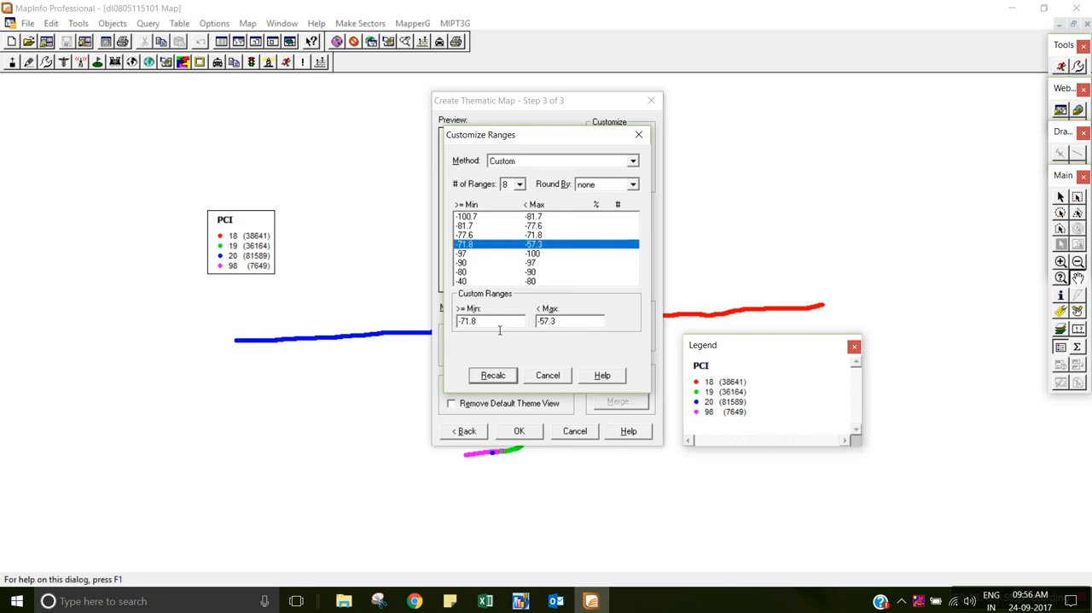
key(alt+Tab)
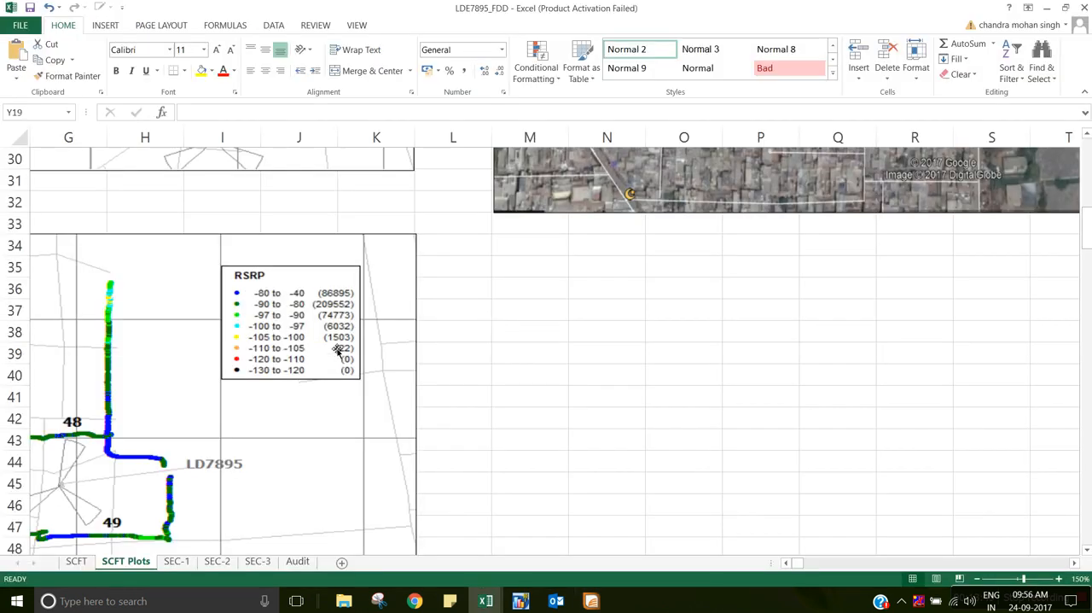
key(alt+Tab)
click(501, 327)
key(BackSpace)
text(100)
click(571, 326)
key(BackSpace)
text(105)
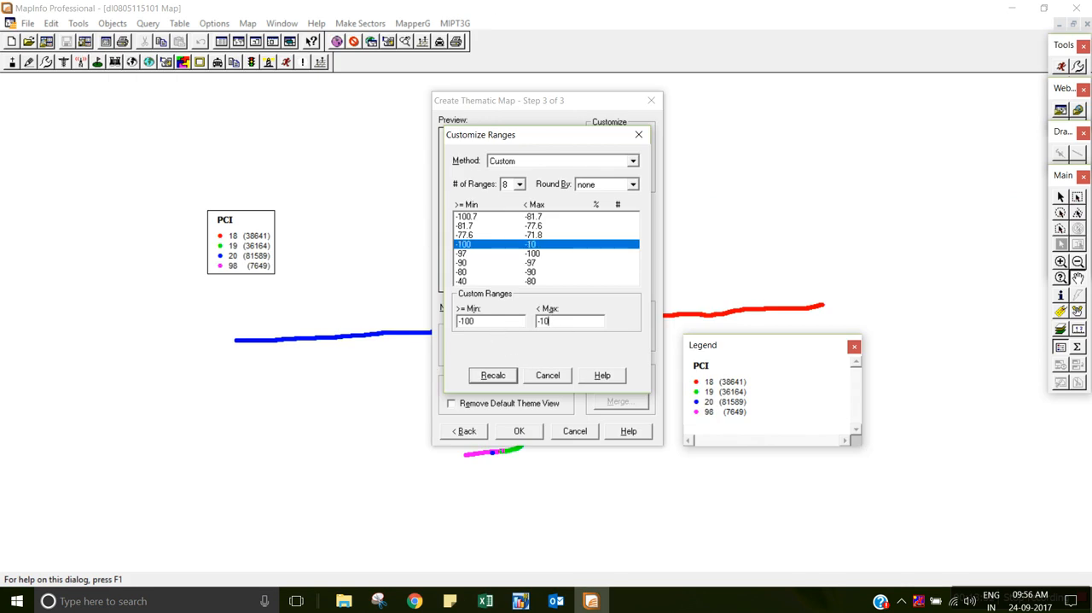
Set the third custom range's minimum to -105 and maximum to -110.
click(543, 245)
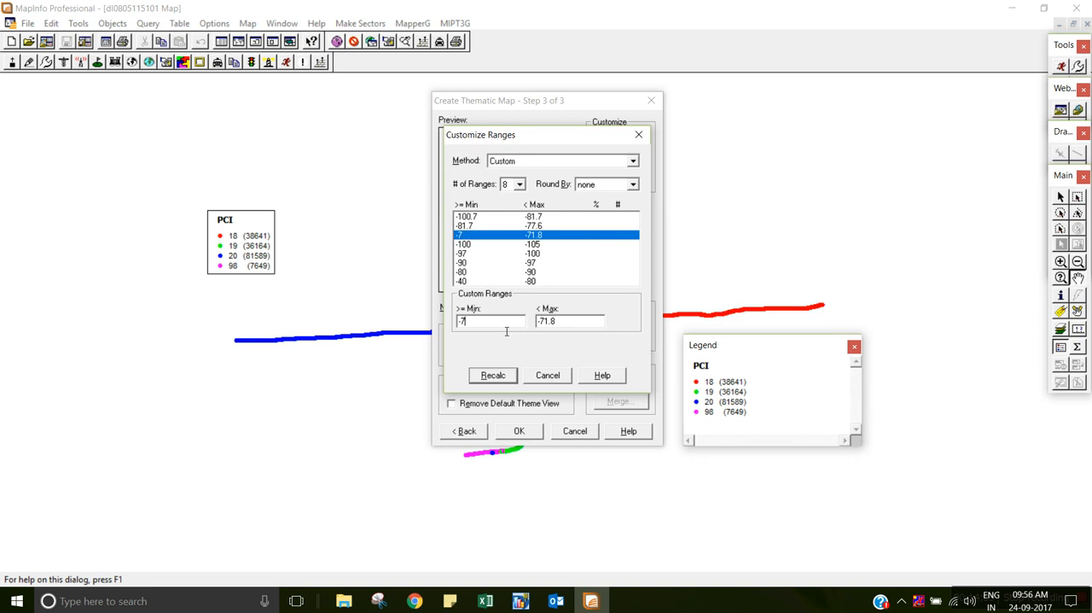
text(-105)
key(BackSpace)
text(110)
Check the Excel RSRP legend and set the second custom range's minimum to -110 and maximum to -120.
click(552, 226)
key(alt+Tab)
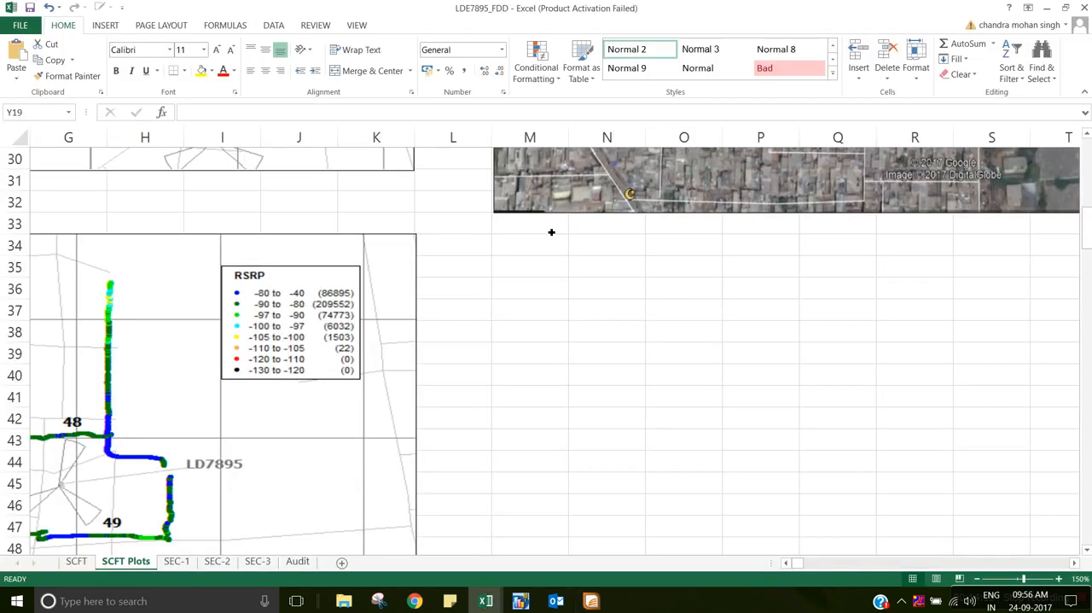
key(alt+Tab)
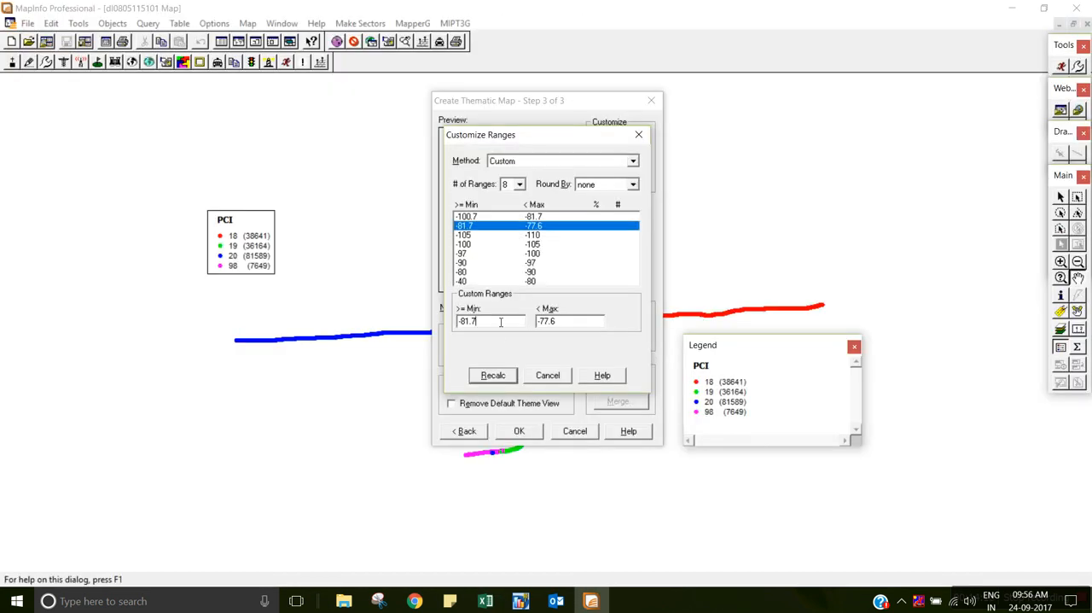
key(BackSpace)
key(BackSpace)
key(BackSpace)
key(BackSpace)
text(110)
key(BackSpace)
key(BackSpace)
key(BackSpace)
text(120)
Set the first custom range's limits to -120 and -130 per the Excel legend, then recalculate and accept the ranges.
click(547, 217)
click(511, 323)
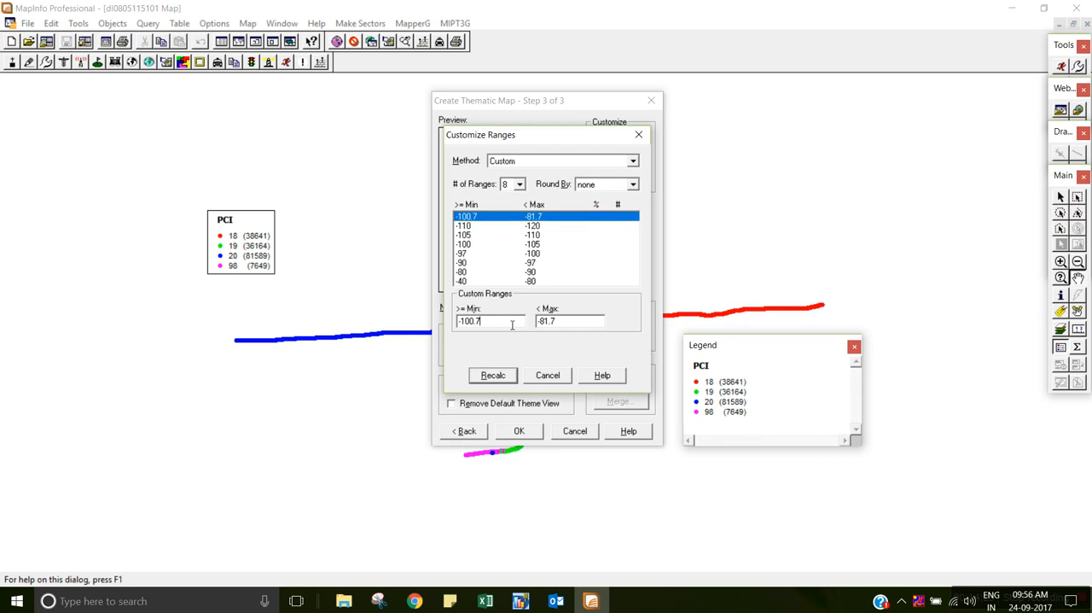
key(alt+Tab)
key(alt+Tab)
key(BackSpace)
key(BackSpace)
key(BackSpace)
key(BackSpace)
text(20)
key(BackSpace)
key(BackSpace)
key(BackSpace)
key(BackSpace)
key(alt+Tab)
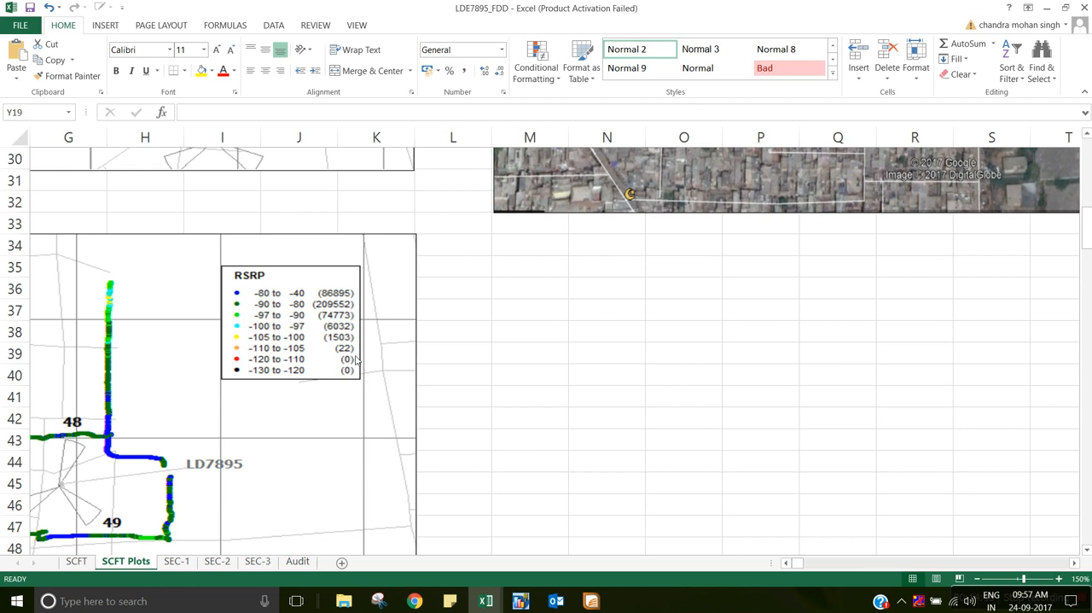
key(alt+Tab)
click(499, 379)
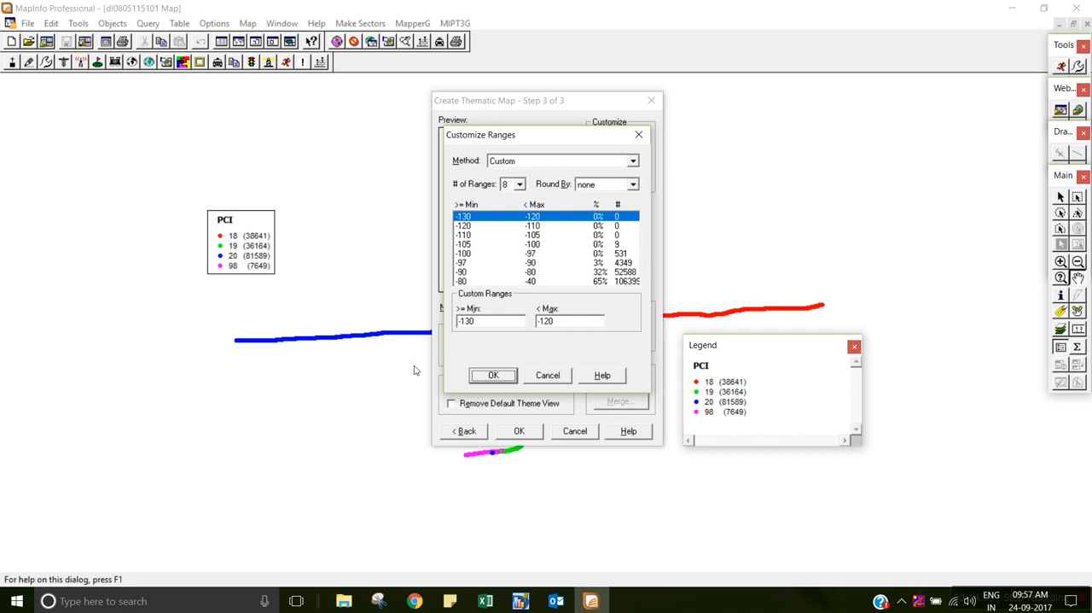
click(494, 375)
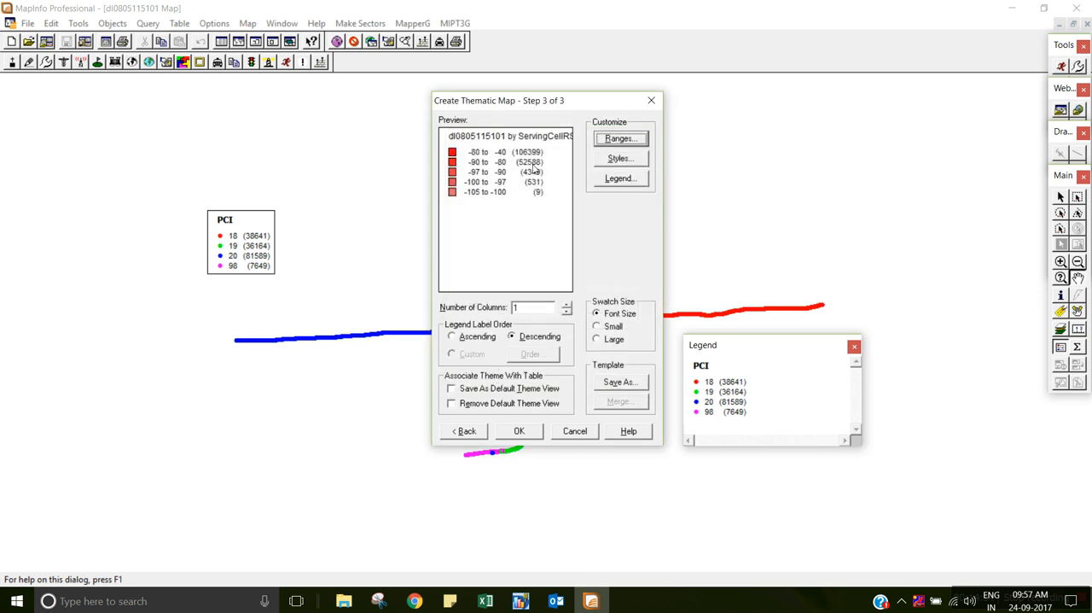
Open the theme's range styles with their extra options and set styles to apply to All Attributes.
click(616, 162)
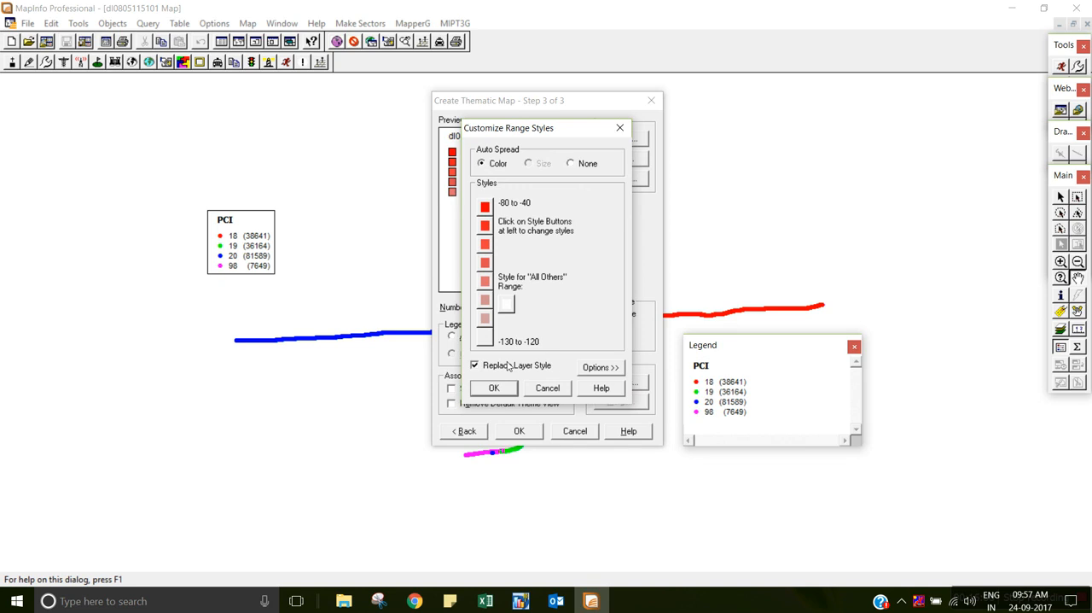
click(599, 368)
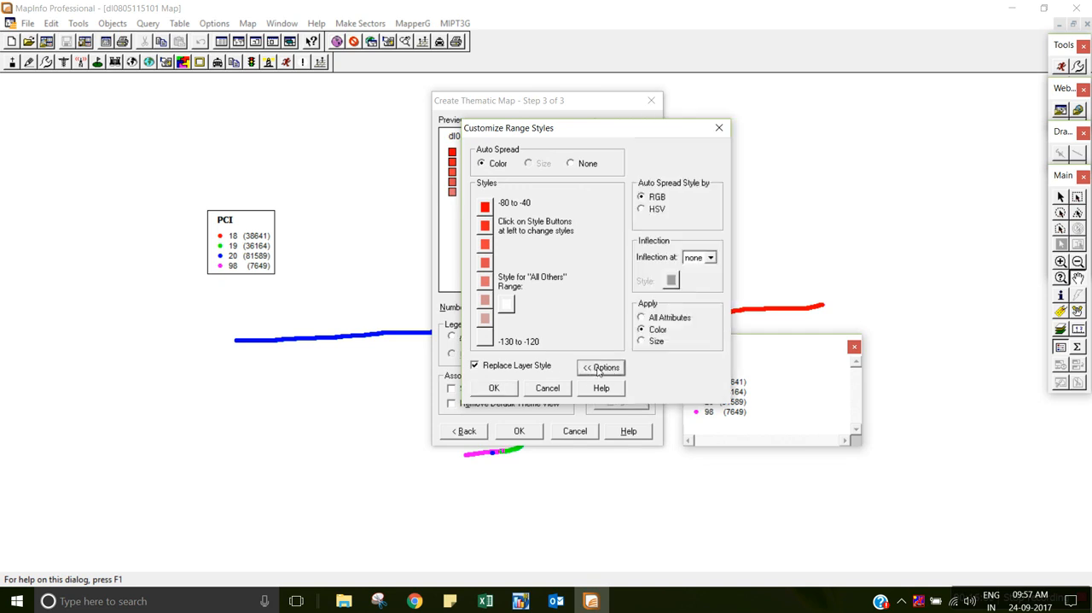
click(641, 319)
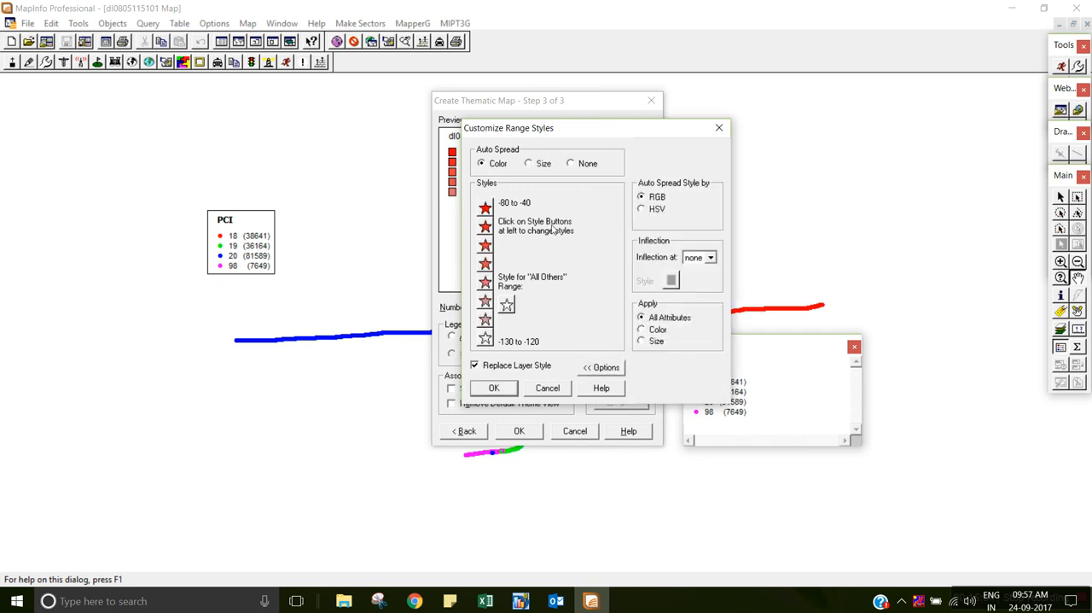
Change the -80 to -40 range's symbol to a size 6 filled circle from the MapInfo Symbols font.
click(485, 209)
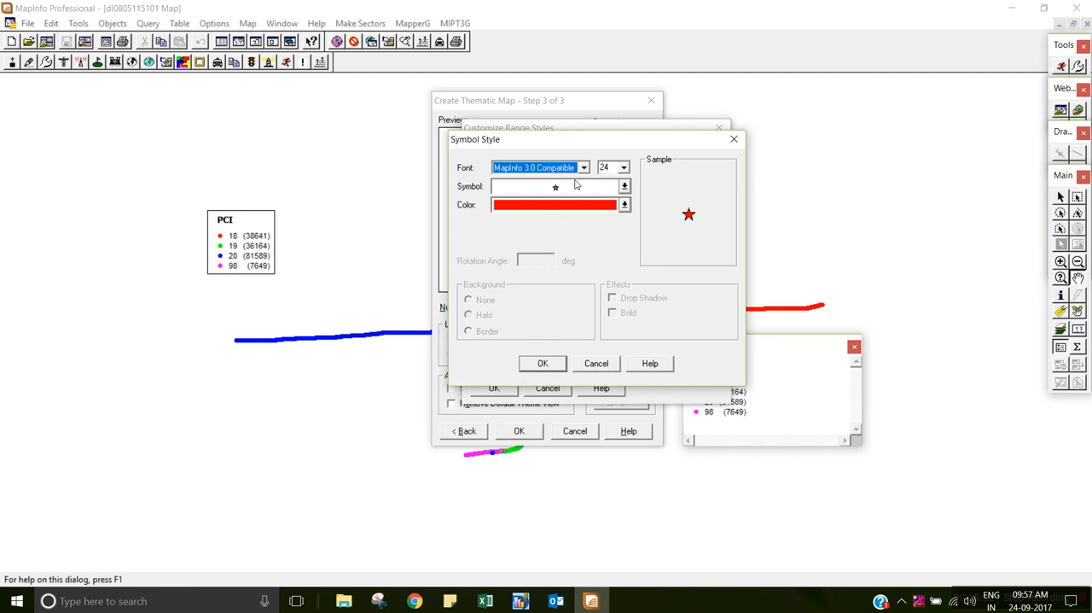
key(alt+Tab)
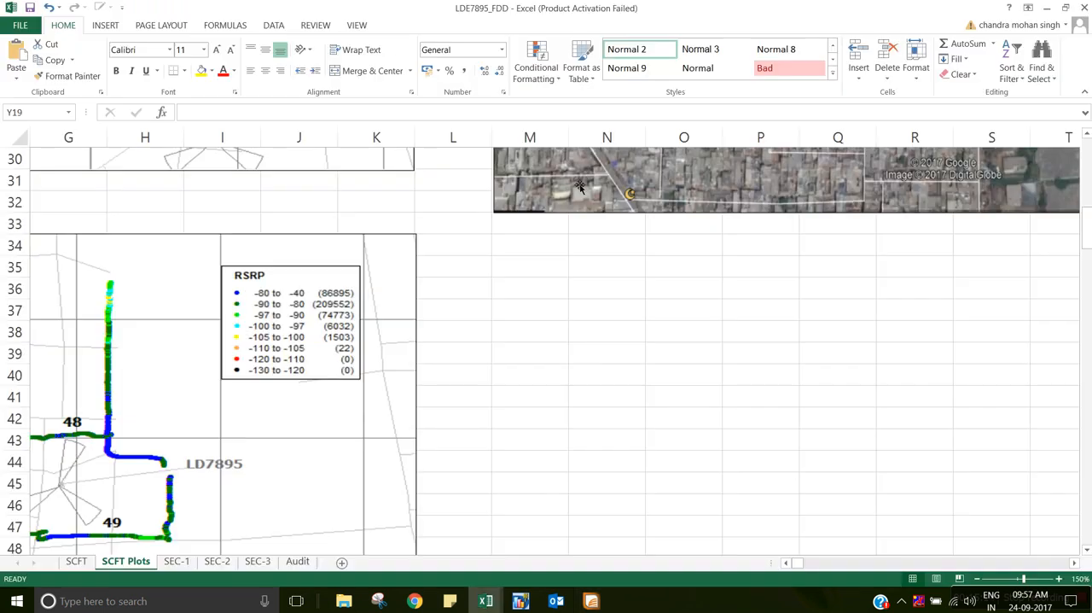
key(alt+Tab)
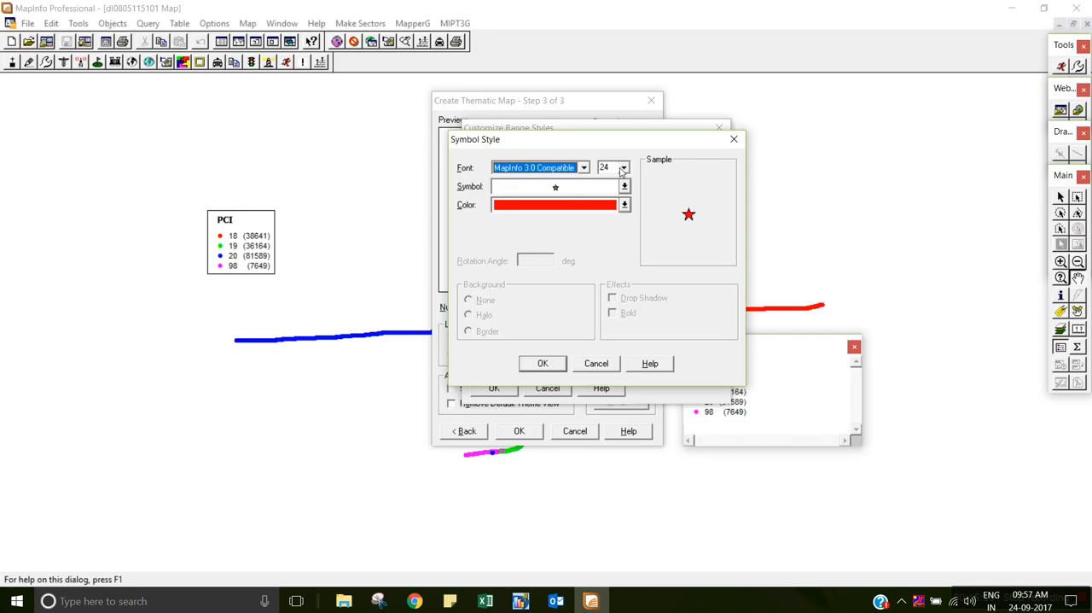
key(Tab)
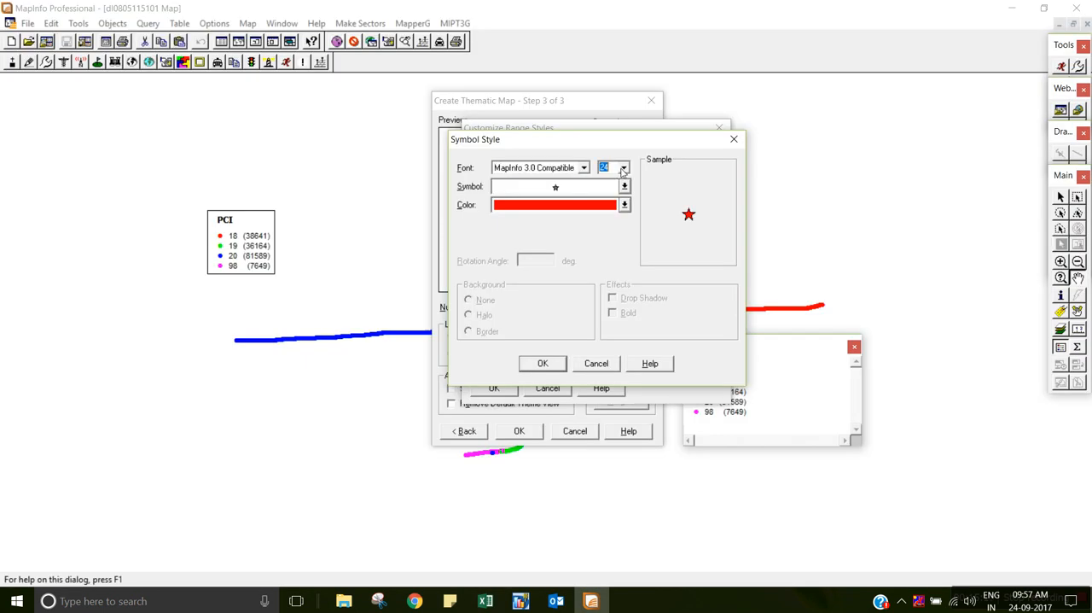
text(5)
click(585, 168)
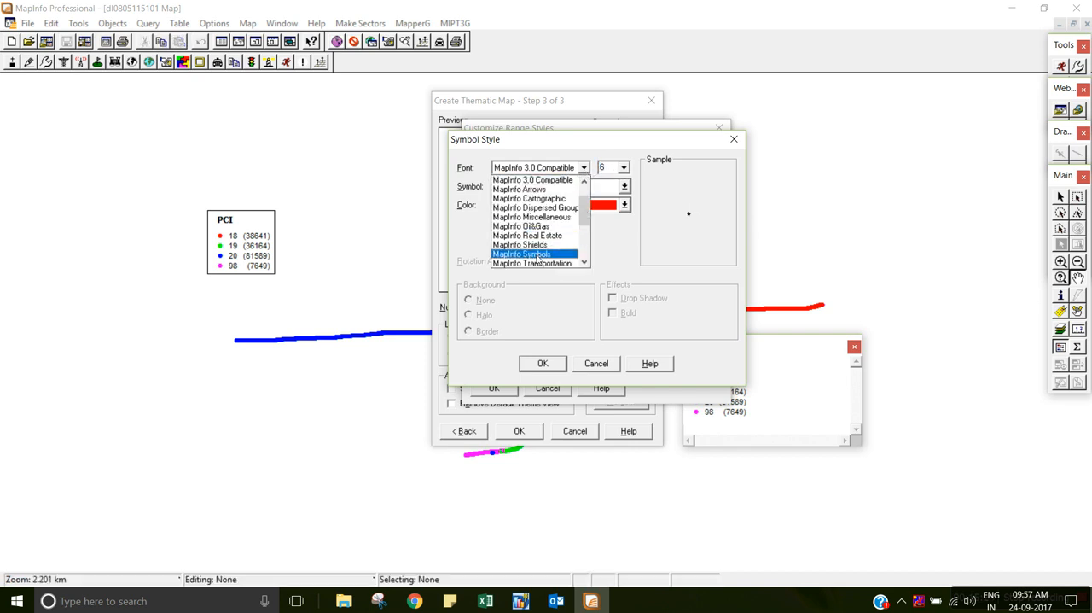
click(537, 255)
click(584, 194)
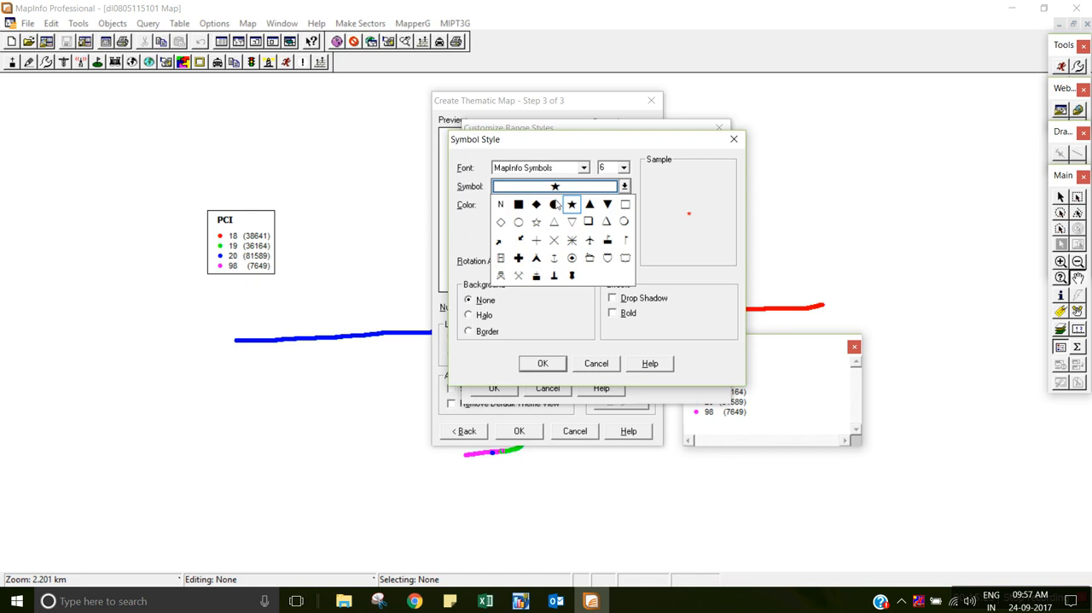
click(556, 205)
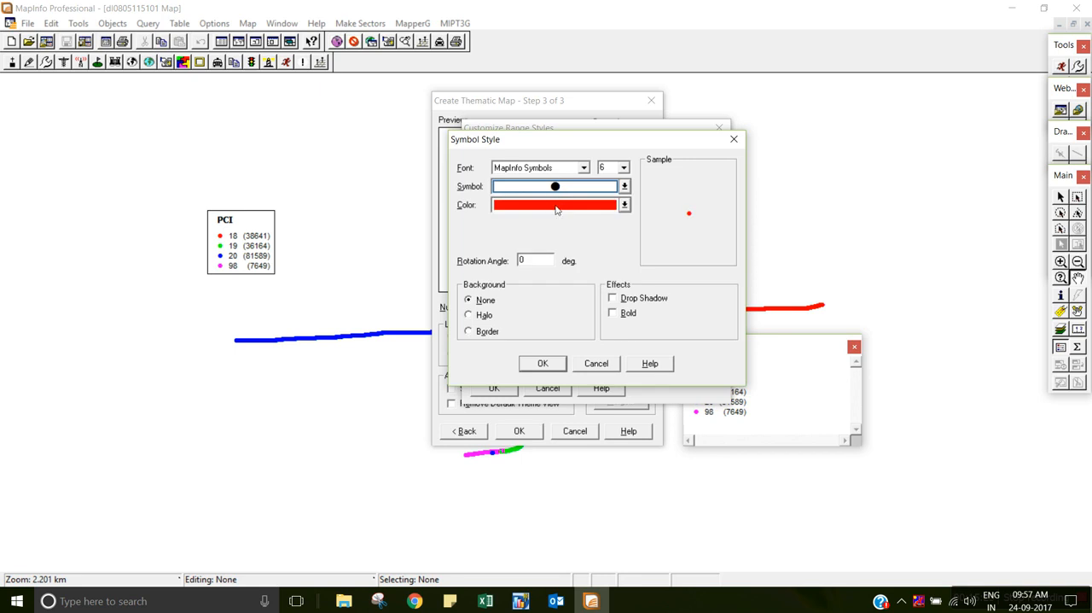
Check the Excel legend's colors, then make the -80 to -40 range's symbol blue and accept the style.
key(alt+Tab)
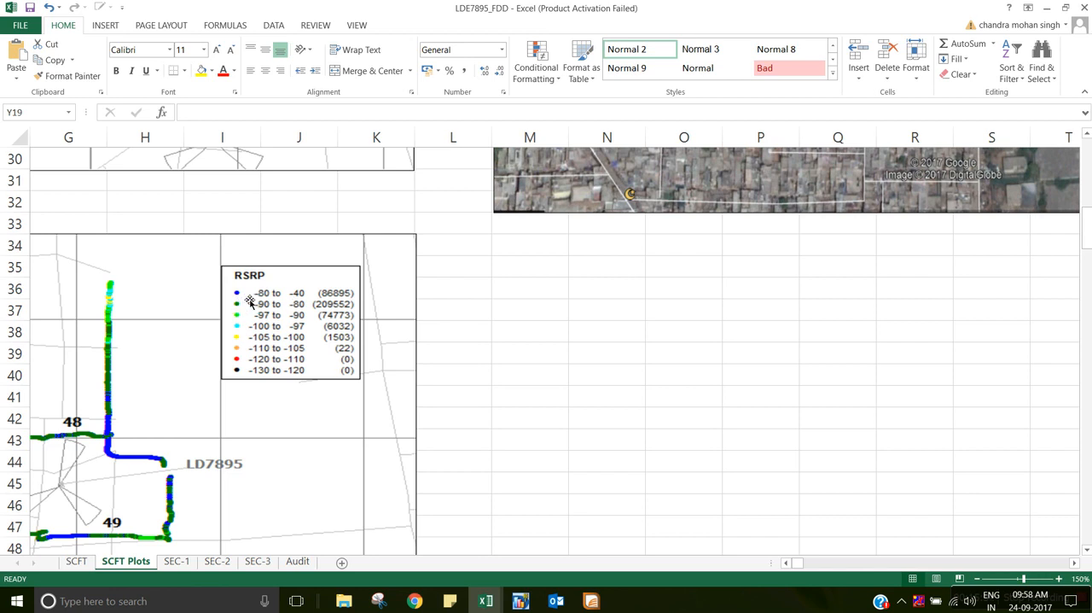
key(alt+Tab)
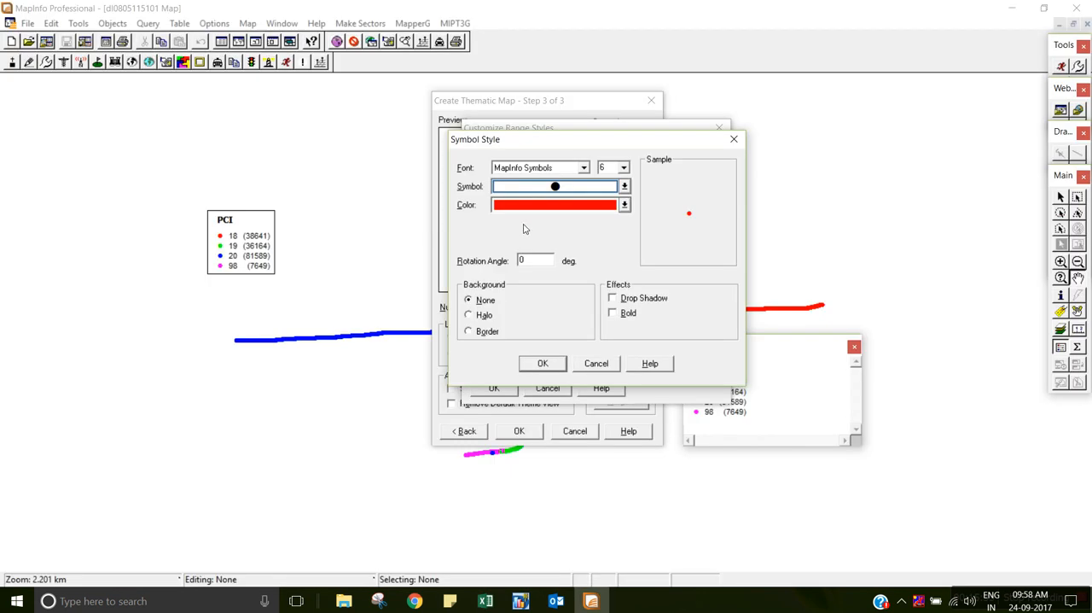
click(530, 210)
click(559, 220)
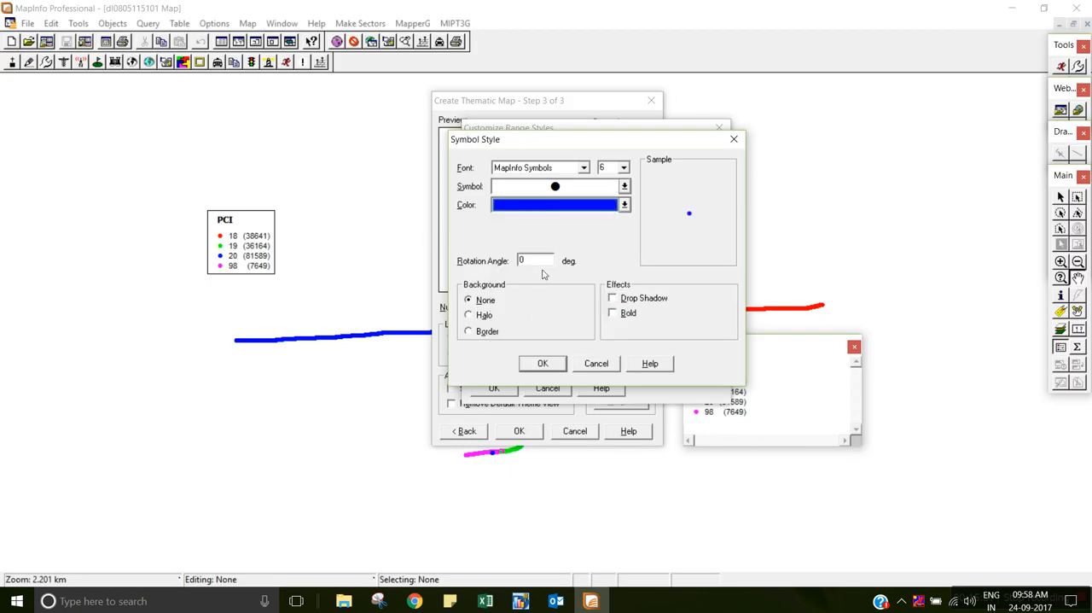
click(547, 368)
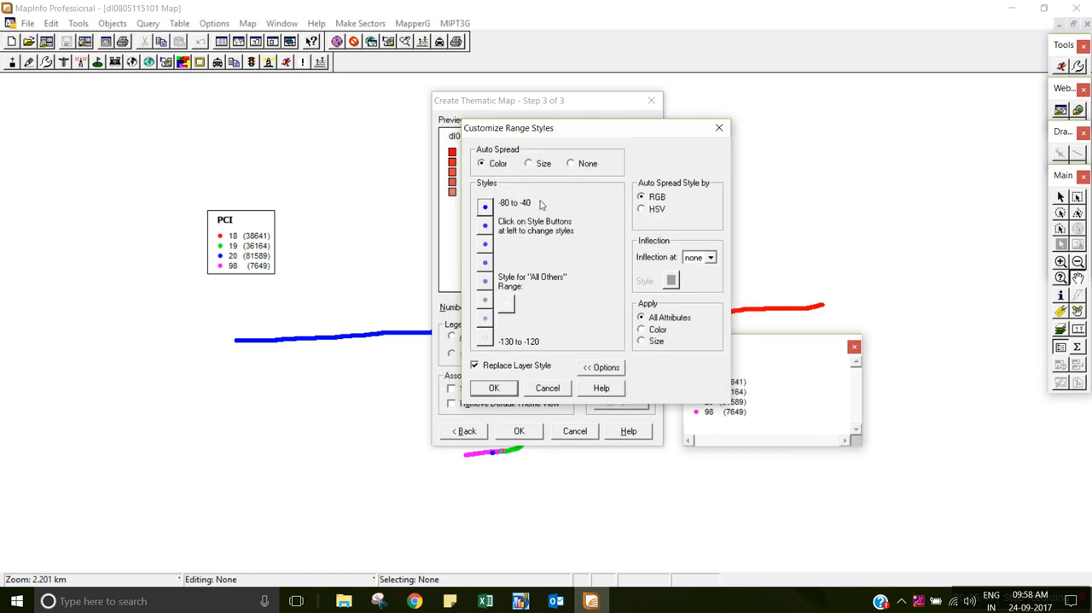
Change the -90 to -80 range's symbol to a size 6 filled circle from the MapInfo Symbols font.
click(489, 227)
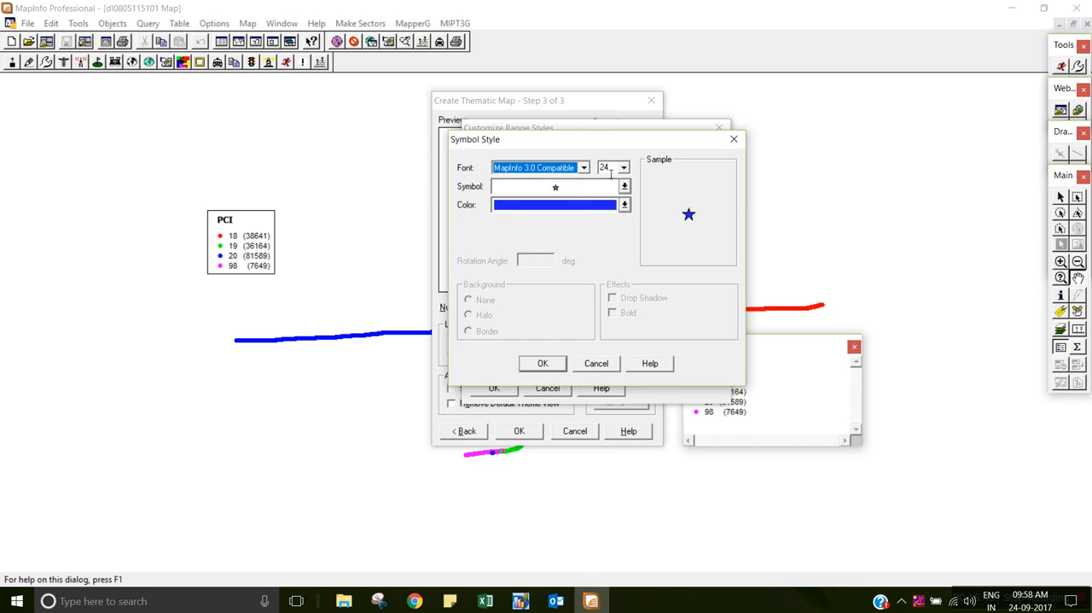
key(Tab)
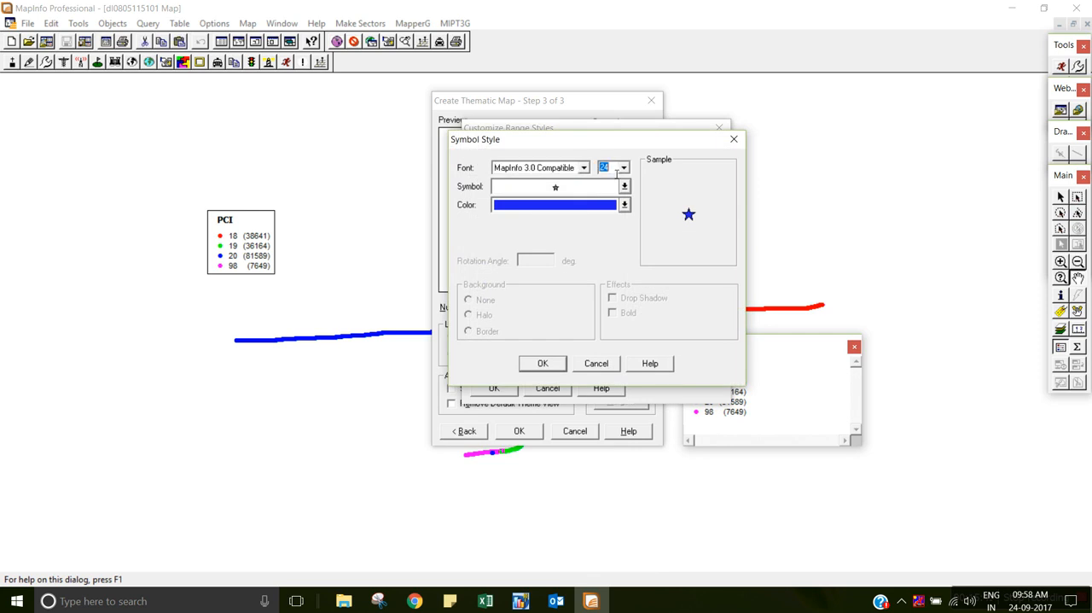
text(6)
click(584, 167)
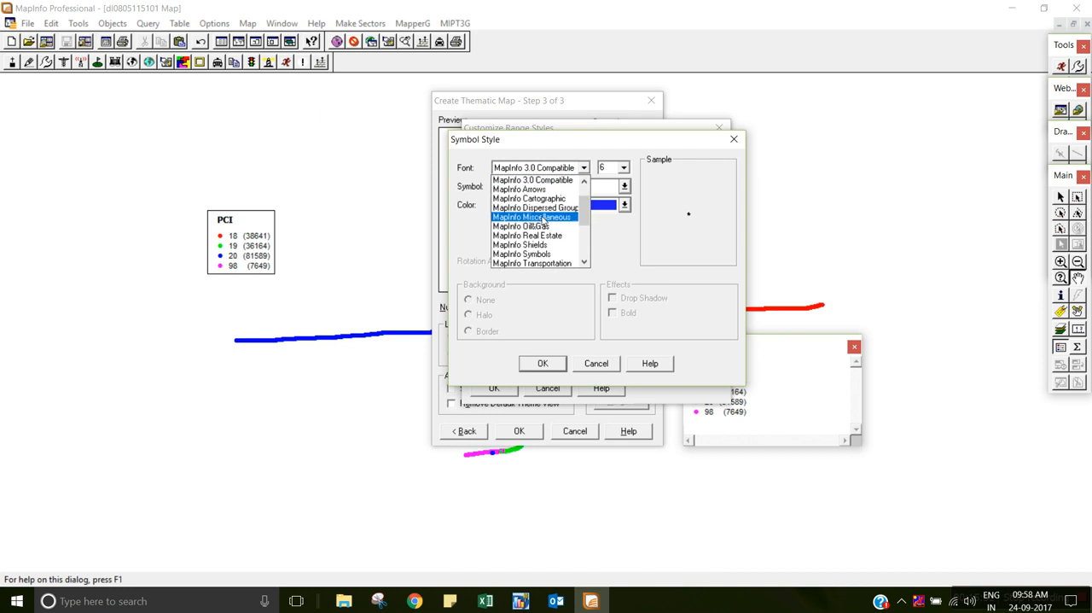
click(543, 254)
click(559, 194)
Check the Excel legend's colors, then make the -90 to -80 range's symbol dark green and accept the style.
click(554, 205)
key(alt+Tab)
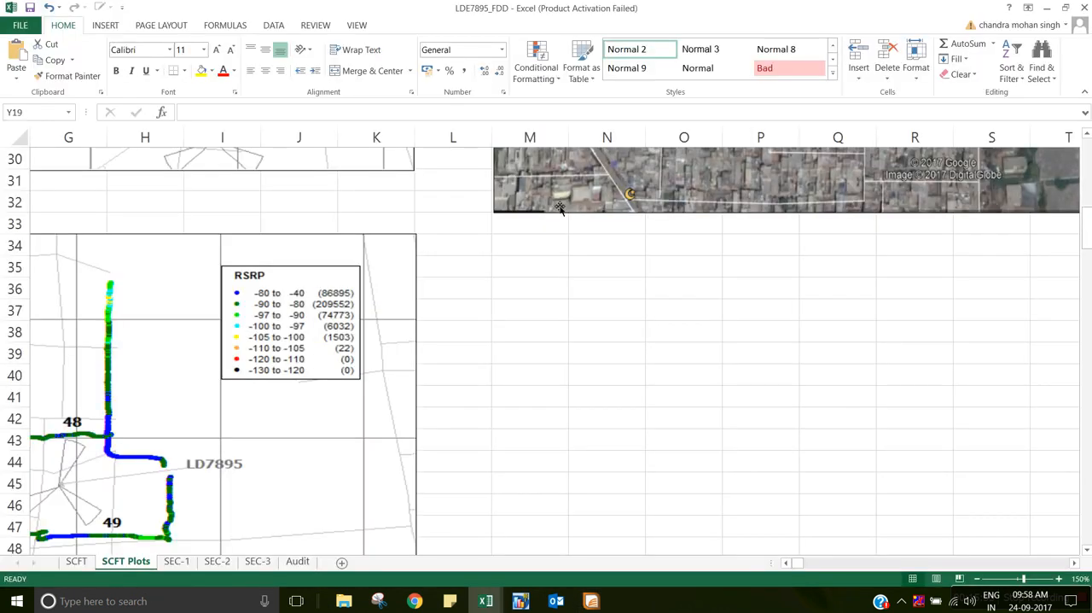
key(alt+Tab)
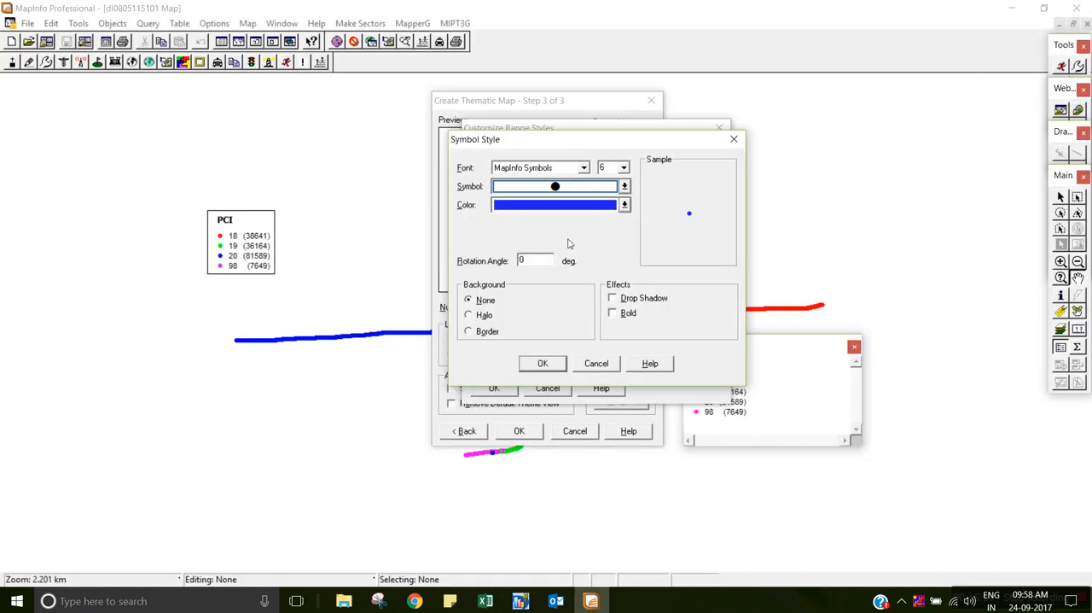
click(559, 208)
click(588, 219)
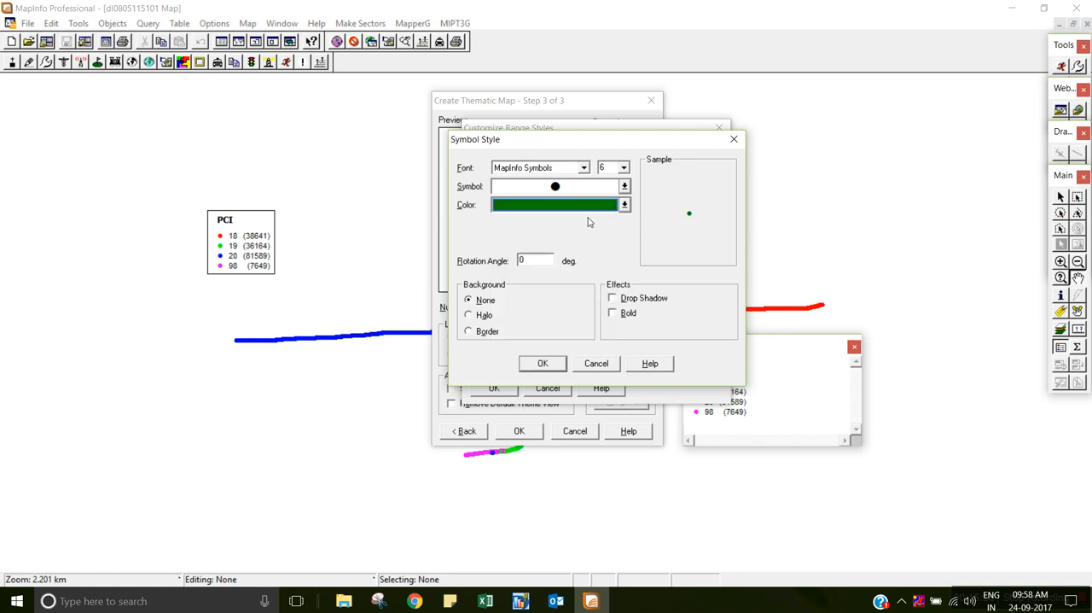
click(550, 363)
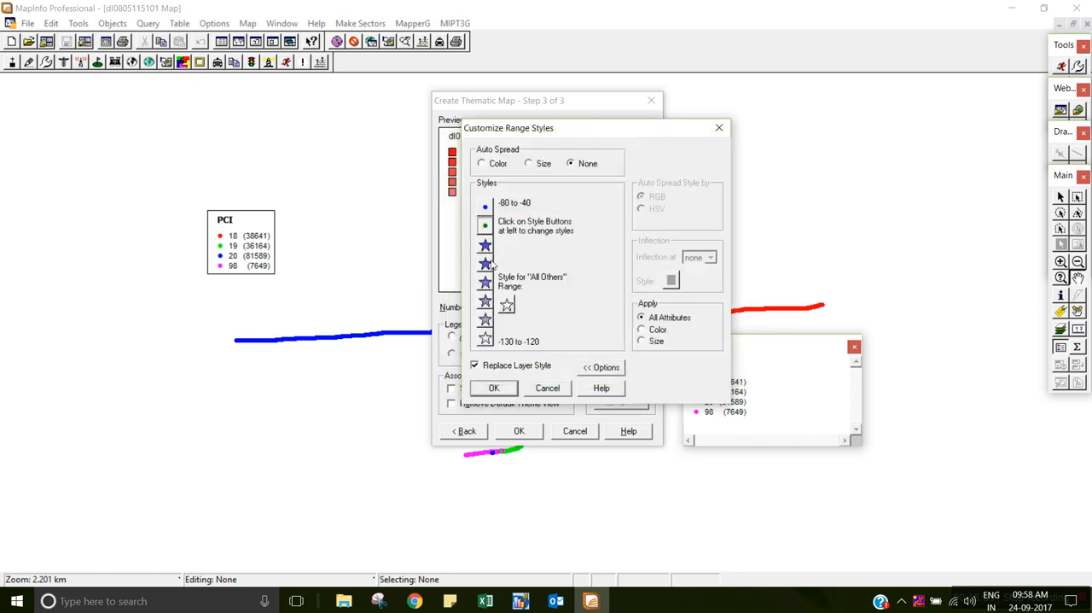
Consult the Excel legend, then change the -97 to -90 range's symbol to a size 6 filled circle from the MapInfo Symbols font.
key(alt+Tab)
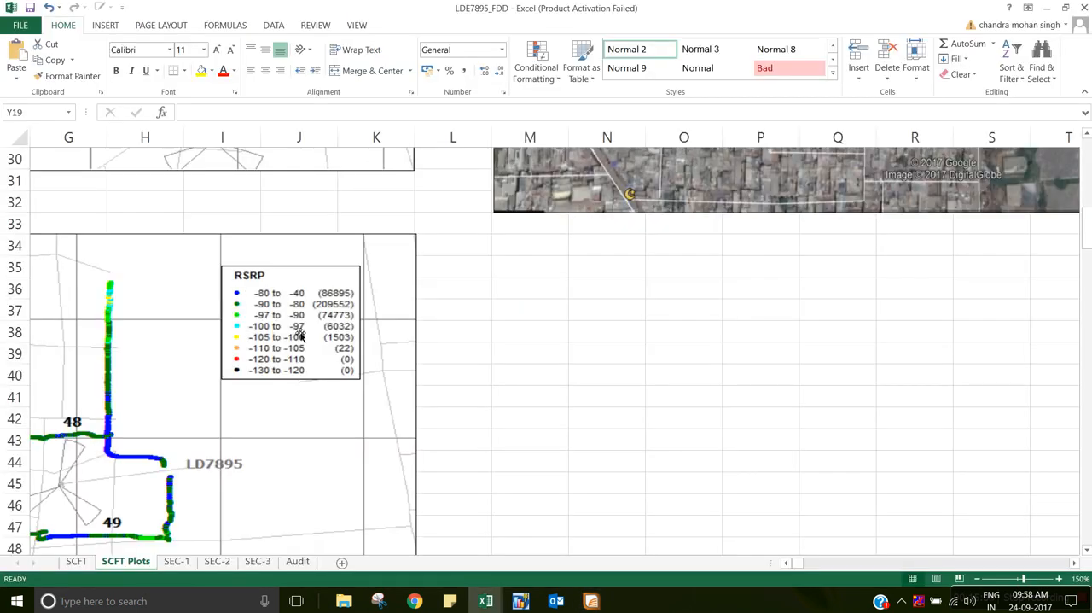
key(alt+Tab)
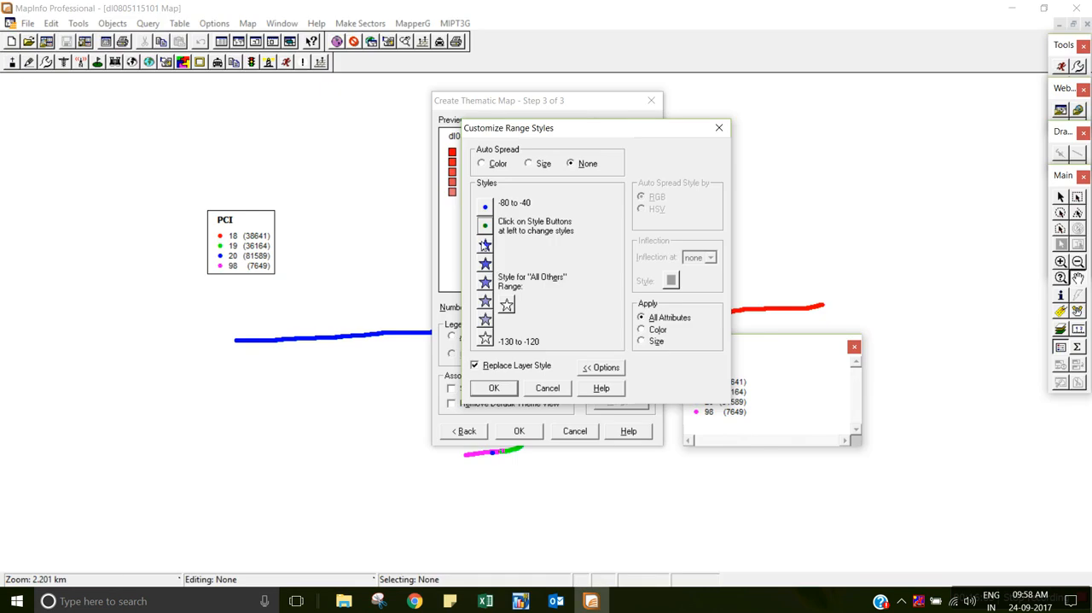
click(485, 233)
drag(620, 169, 600, 171)
text(6)
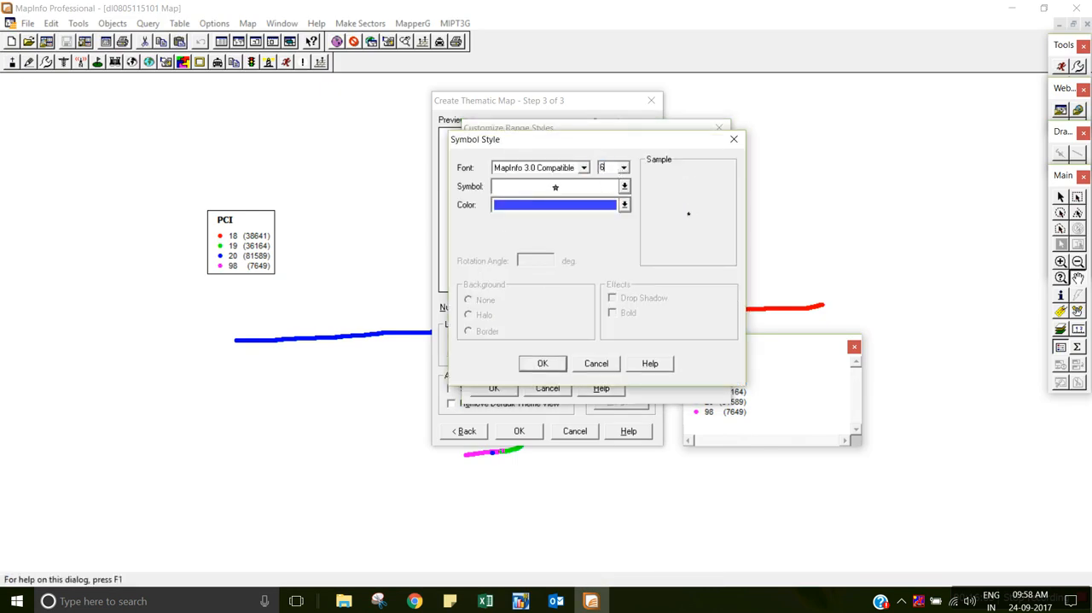
click(584, 171)
click(547, 255)
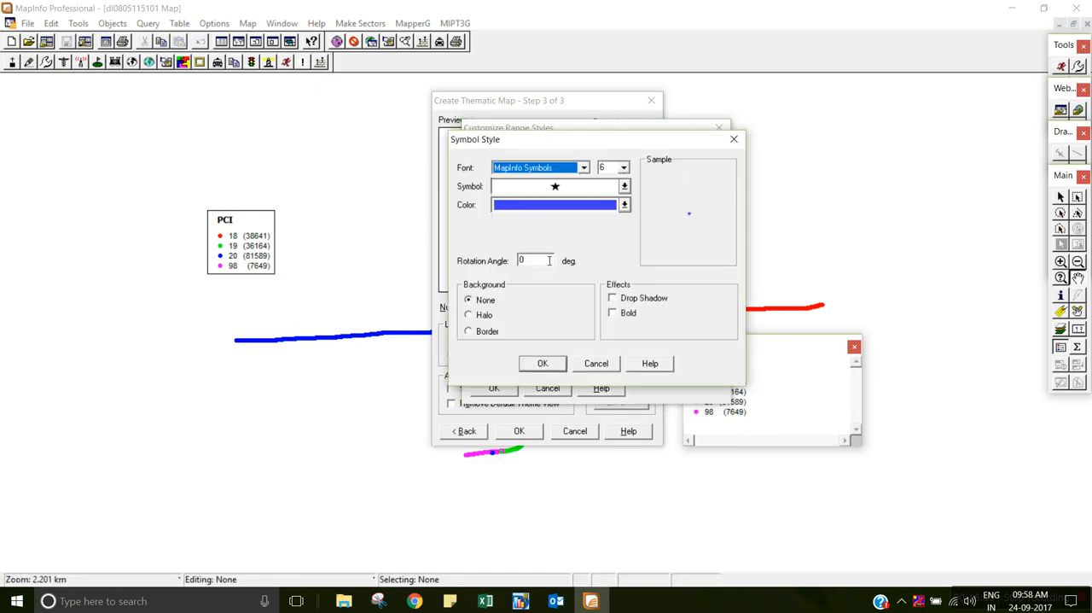
click(553, 188)
Recheck the Excel legend's colors, then make the -97 to -90 range's symbol bright green and accept the style.
click(554, 204)
click(553, 206)
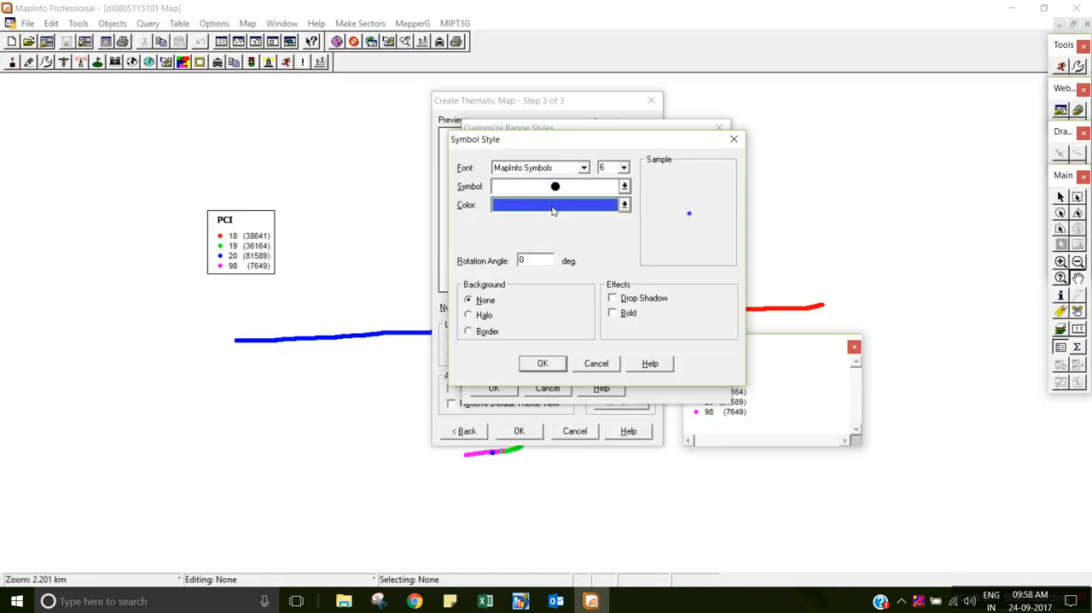
click(554, 205)
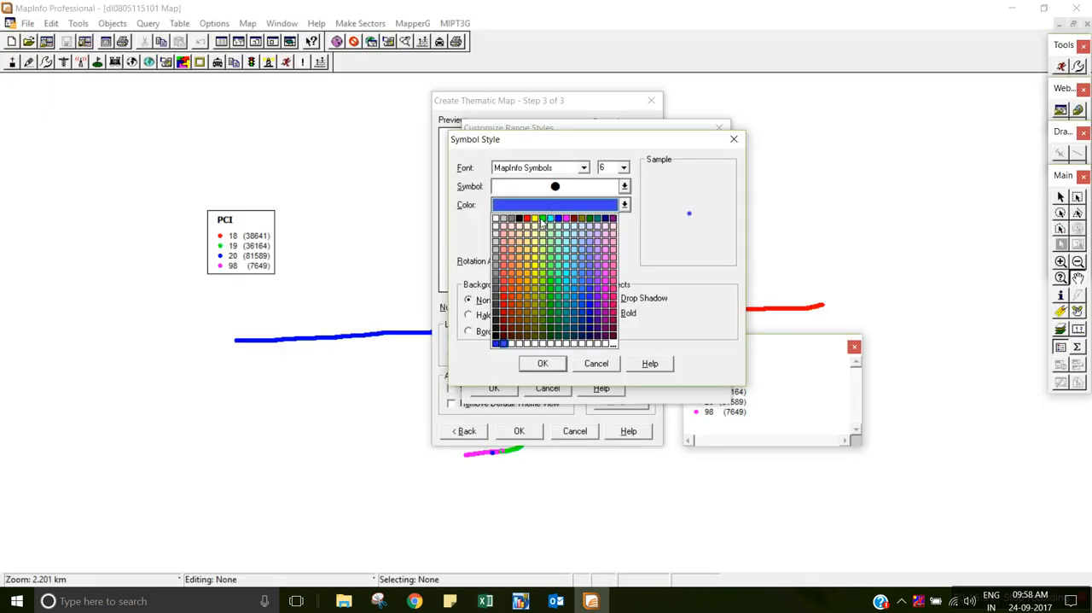
click(544, 223)
click(543, 362)
Change the -100 to -97 range's symbol to a size 6 filled circle from the MapInfo Symbols font.
click(482, 267)
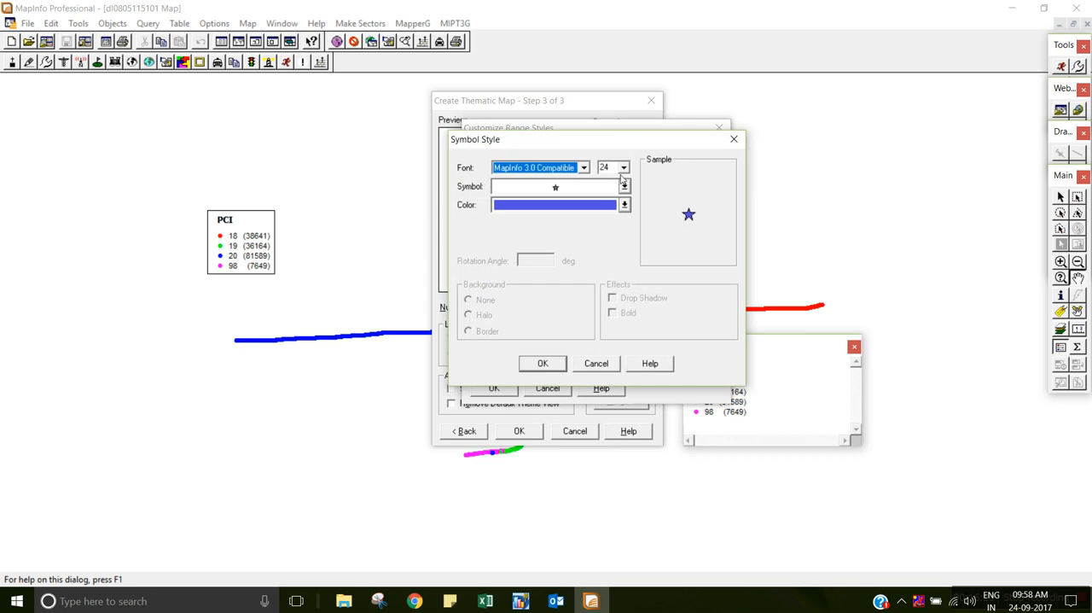
key(Tab)
text(6)
click(584, 168)
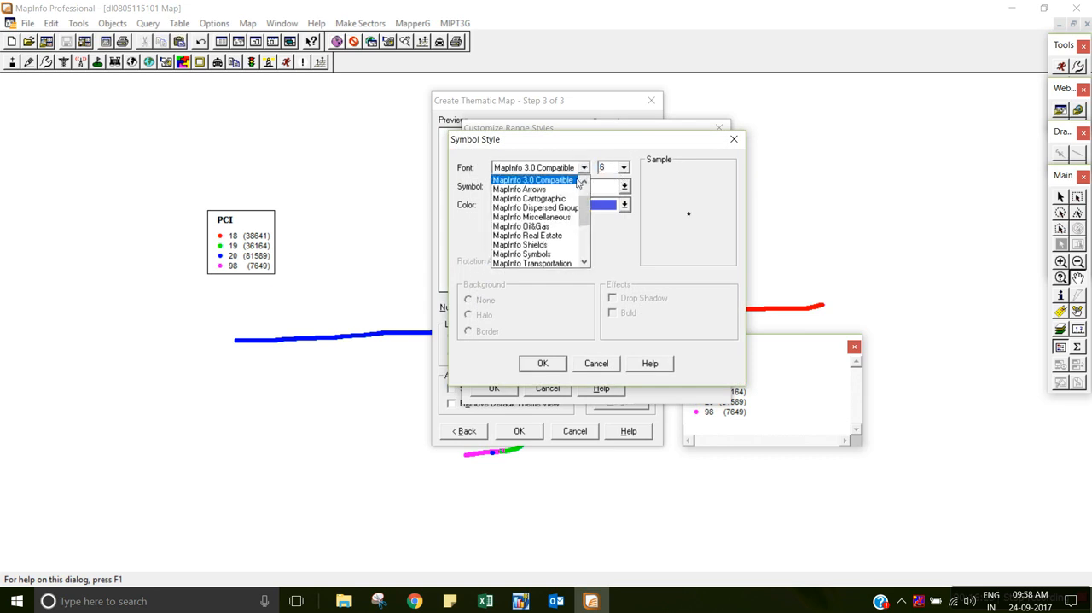
click(544, 255)
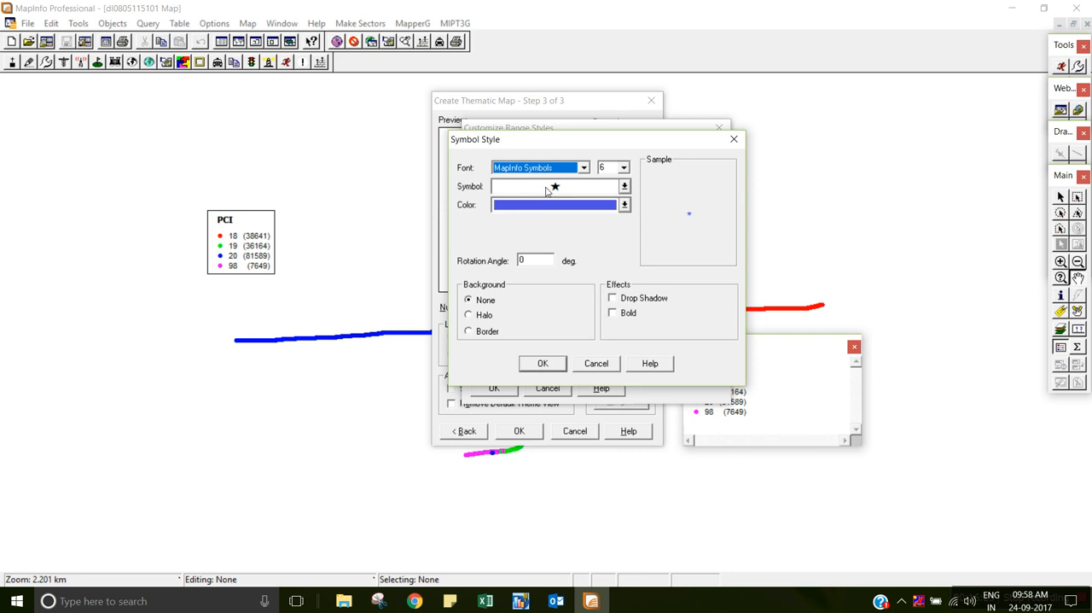
click(551, 187)
Check the Excel legend's colors, then make the -100 to -97 range's symbol cyan and accept the style.
click(552, 206)
key(alt+Tab)
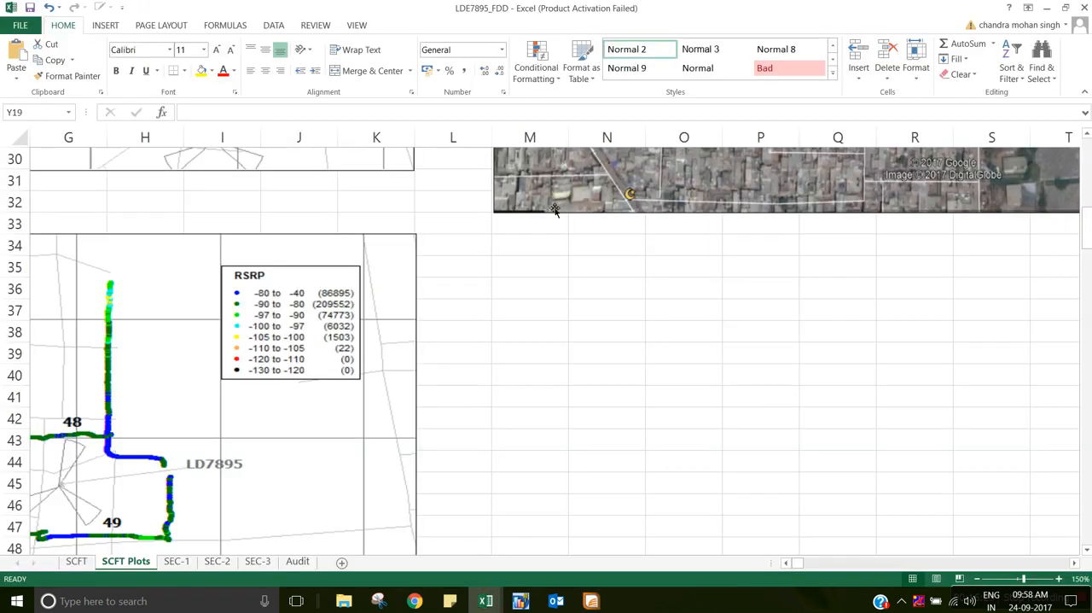
key(alt+Tab)
click(553, 208)
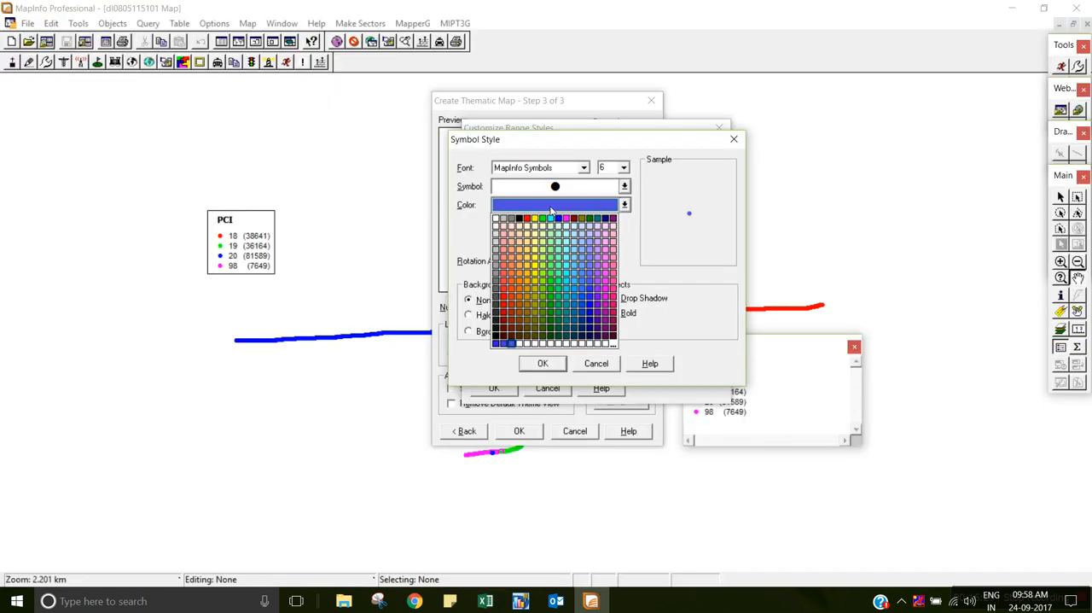
click(550, 221)
click(542, 364)
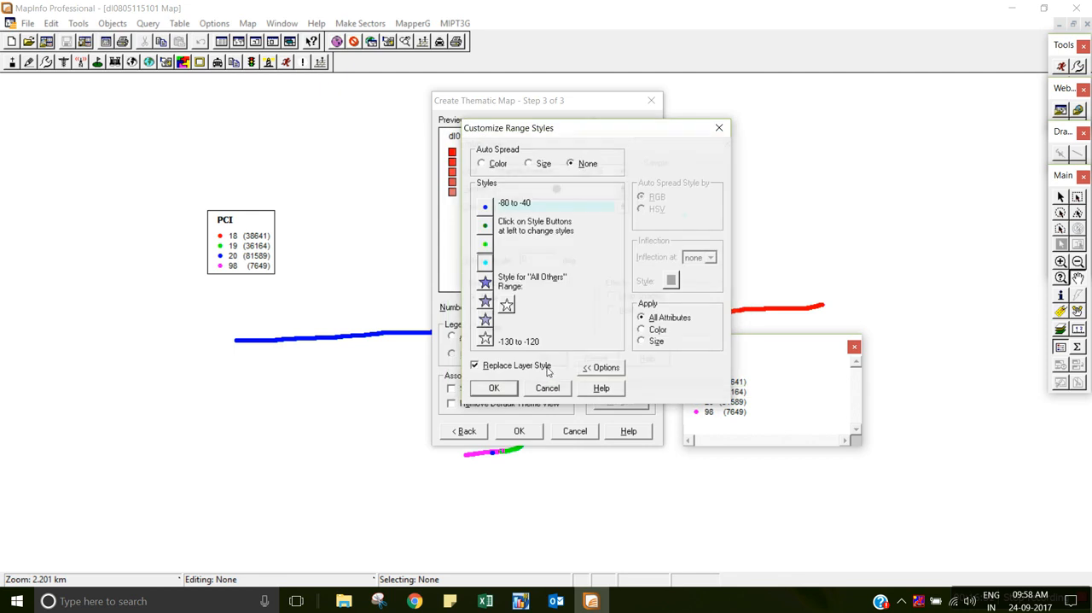
Change the -105 to -100 range's symbol to a size 6 filled circle from the MapInfo Symbols font.
click(486, 282)
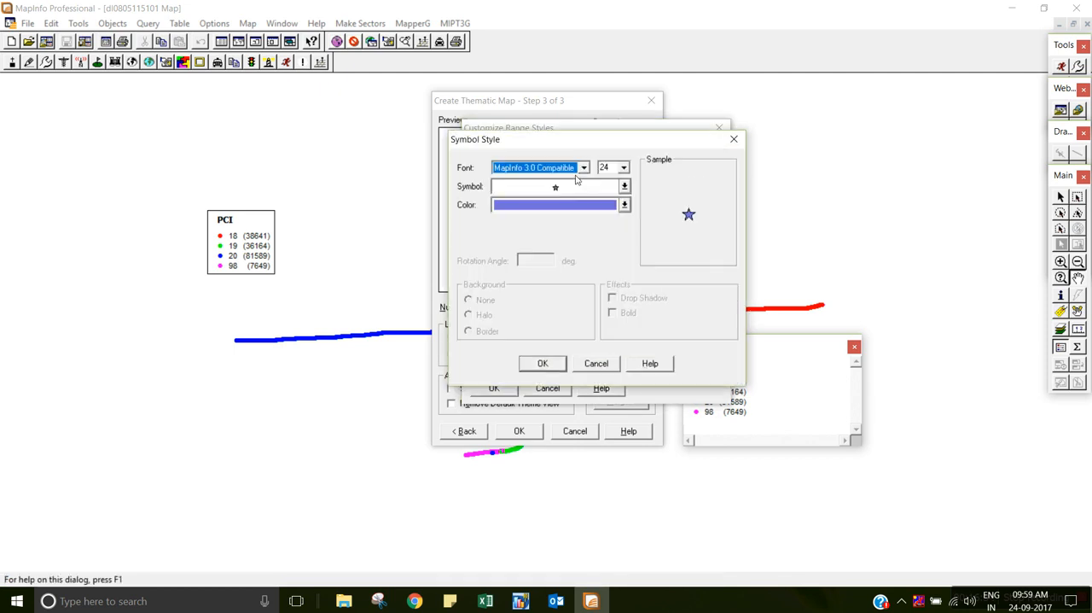
click(623, 170)
text(6)
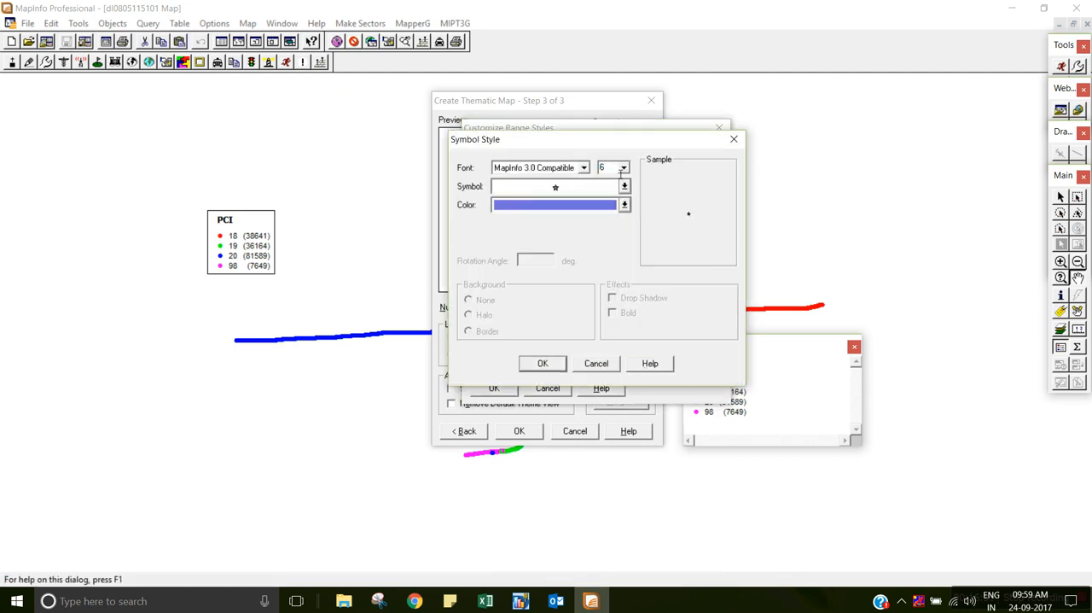
click(584, 168)
click(555, 253)
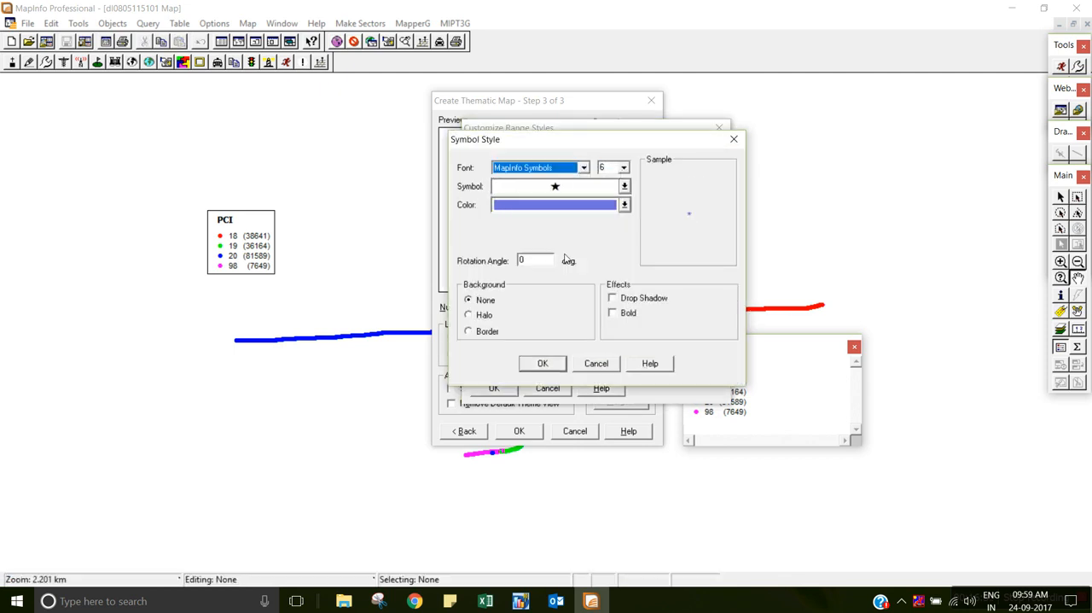
click(564, 184)
Check the Excel legend's colors, then make the -105 to -100 range's symbol yellow and accept the style.
click(554, 204)
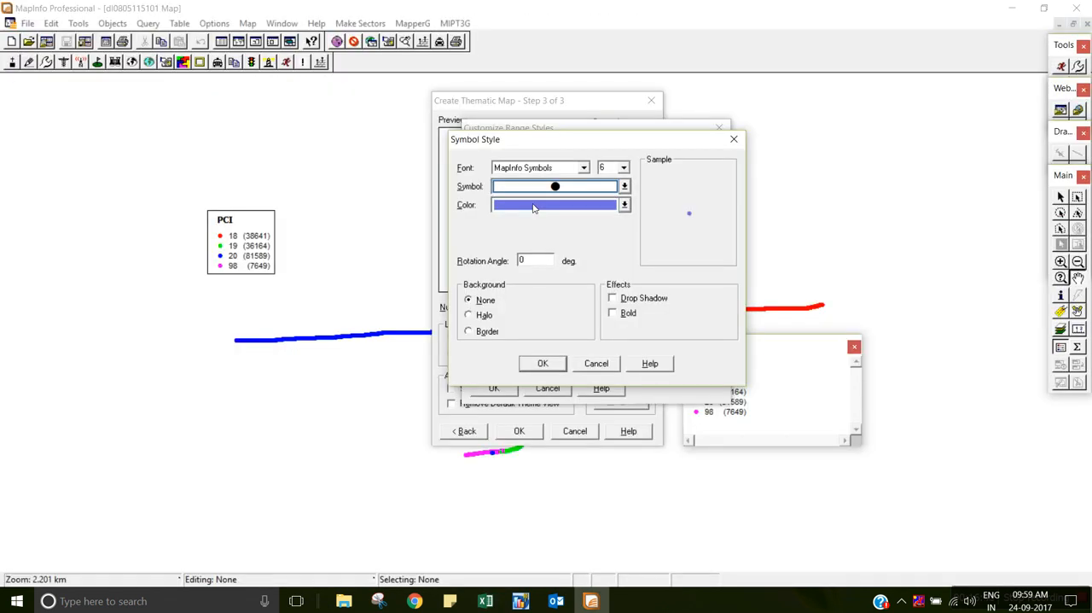
click(536, 206)
click(537, 221)
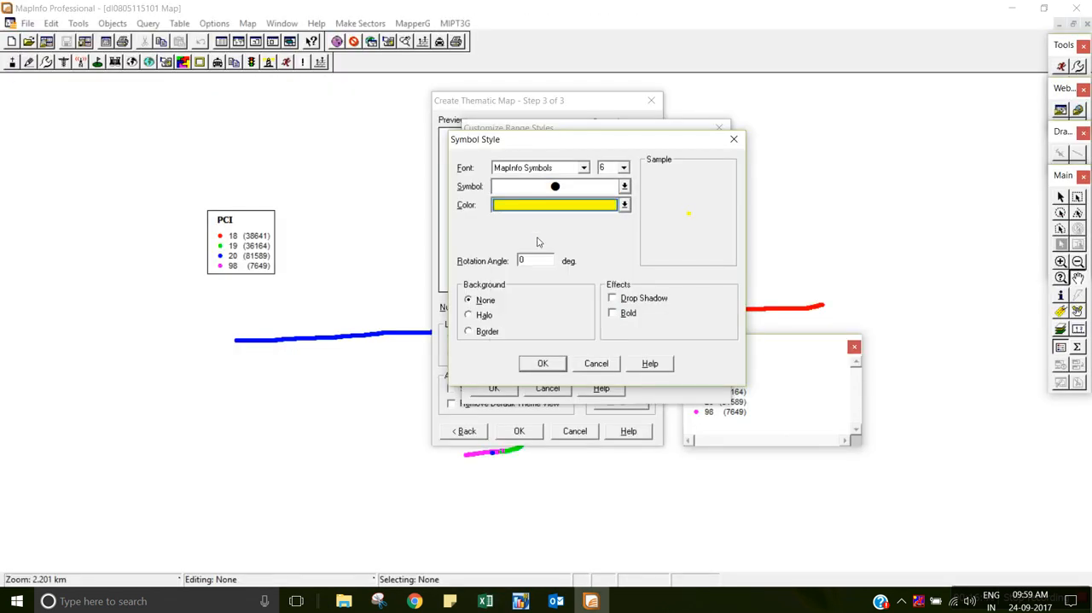
click(560, 360)
Change the -110 to -105 range's symbol to a size 6 filled circle from the MapInfo Symbols font.
click(485, 303)
double_click(603, 167)
text(6)
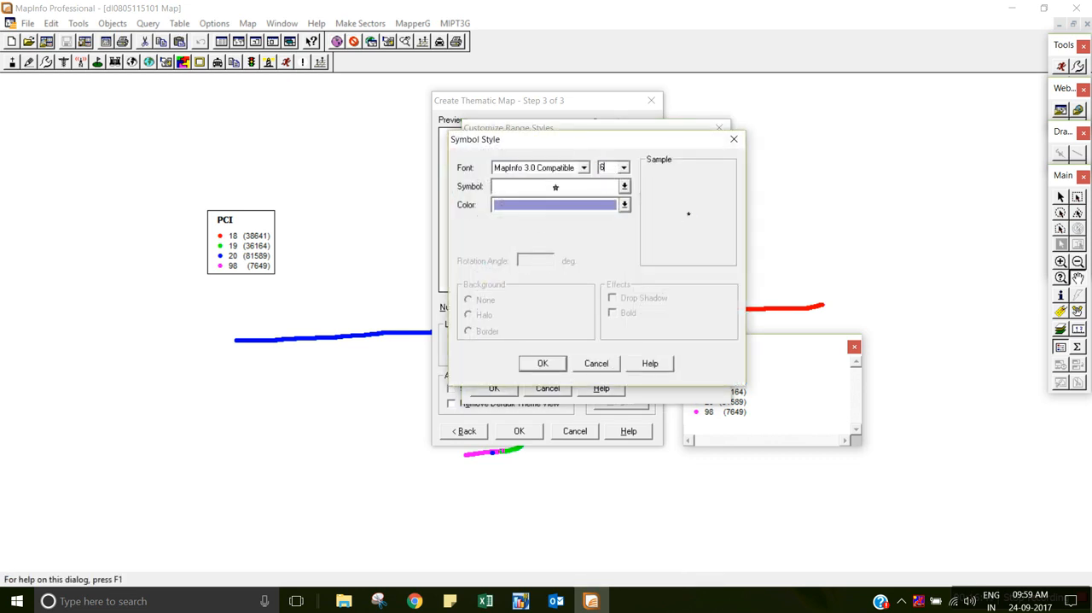
click(584, 167)
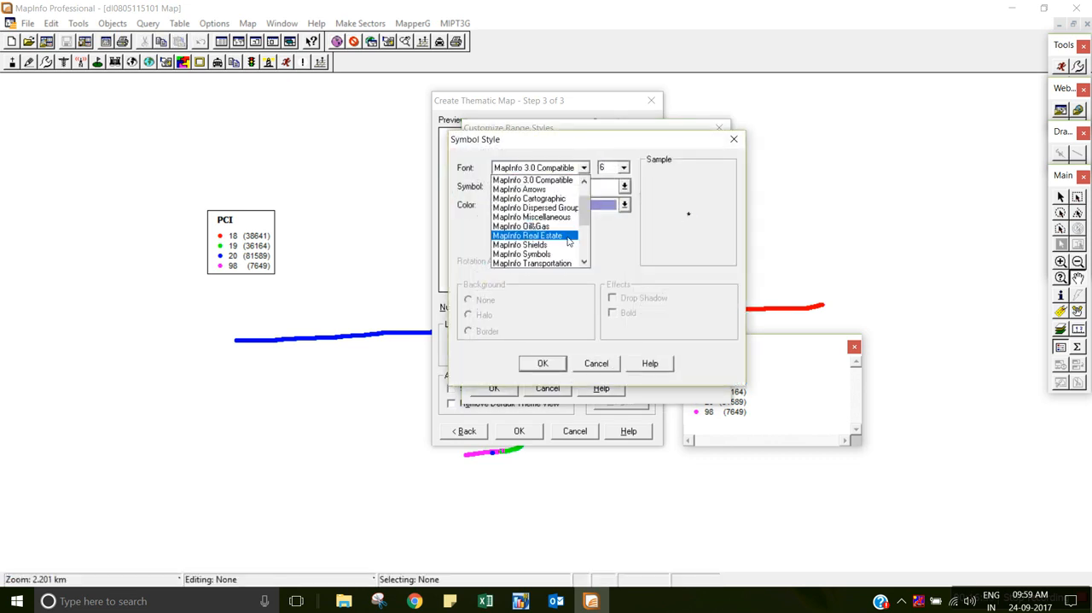
click(567, 257)
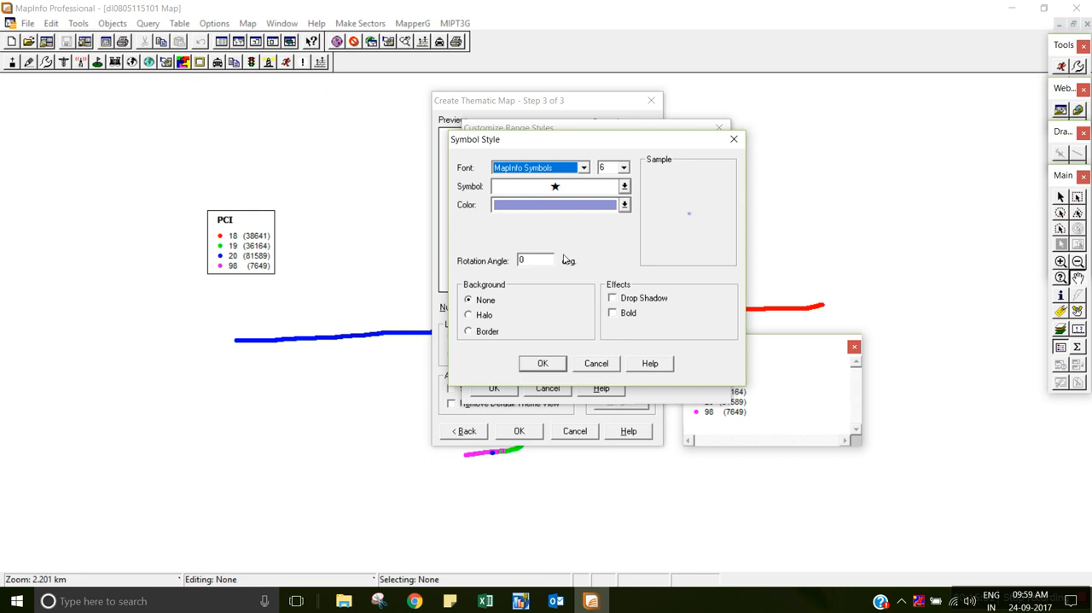
click(560, 185)
Check the Excel legend's colors, then make the -110 to -105 range's symbol orange and accept the style.
click(555, 205)
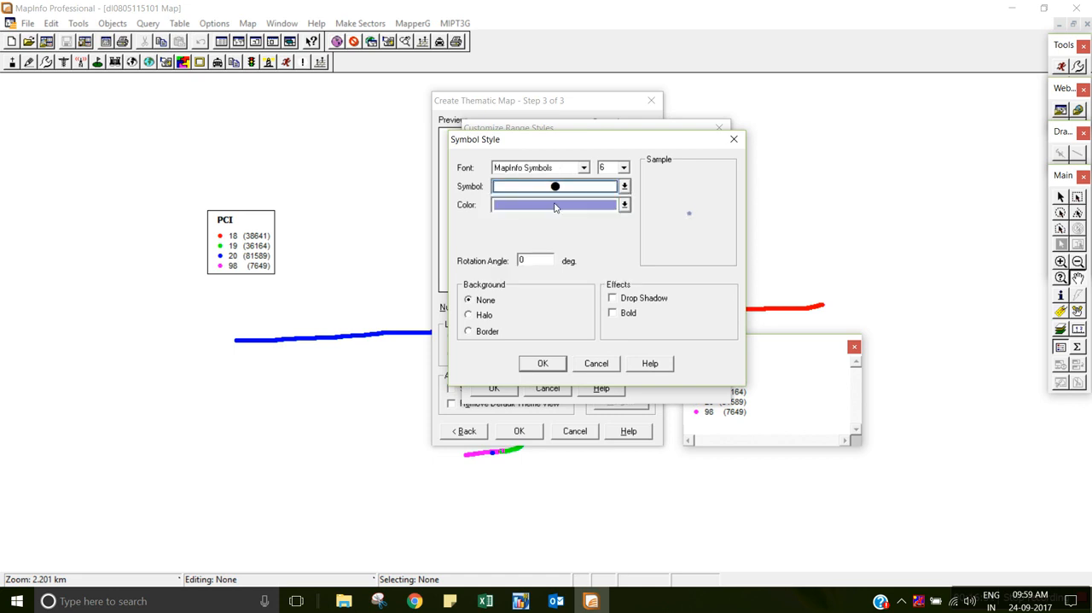
key(alt+Tab)
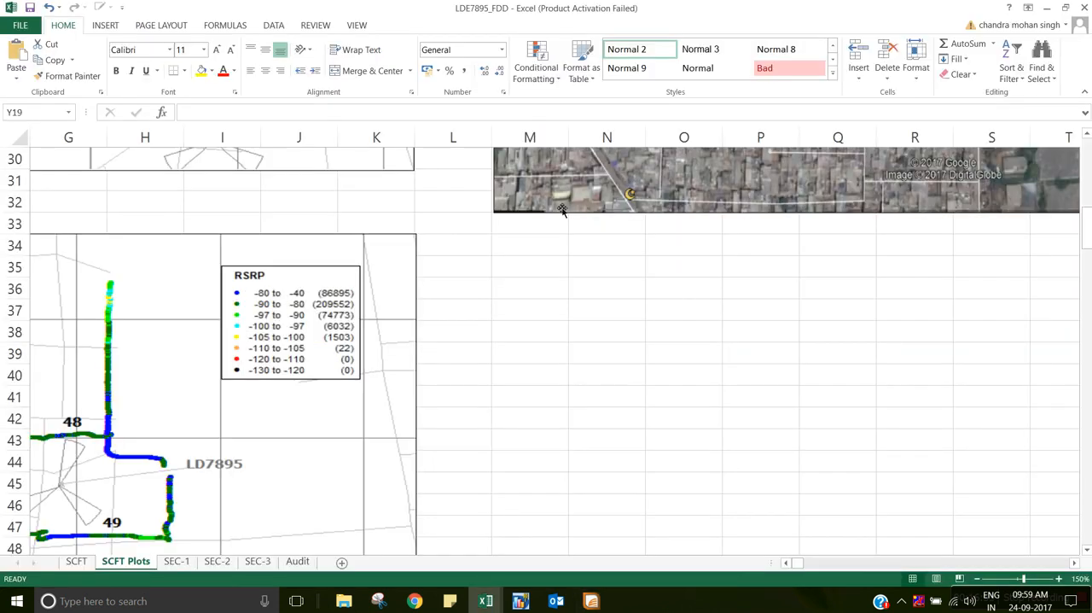
key(alt+Tab)
click(559, 205)
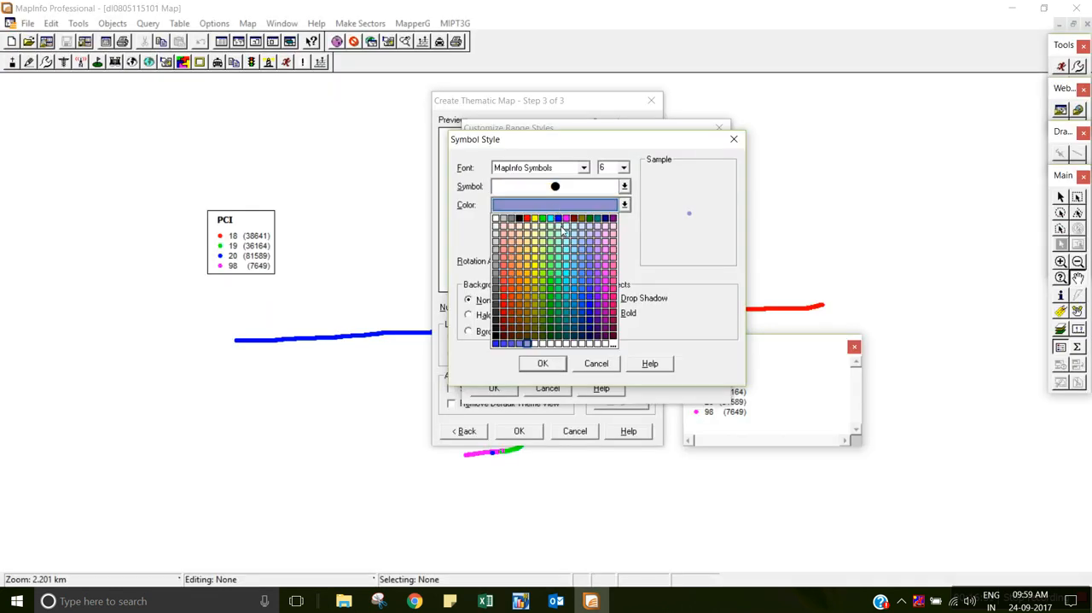
click(522, 265)
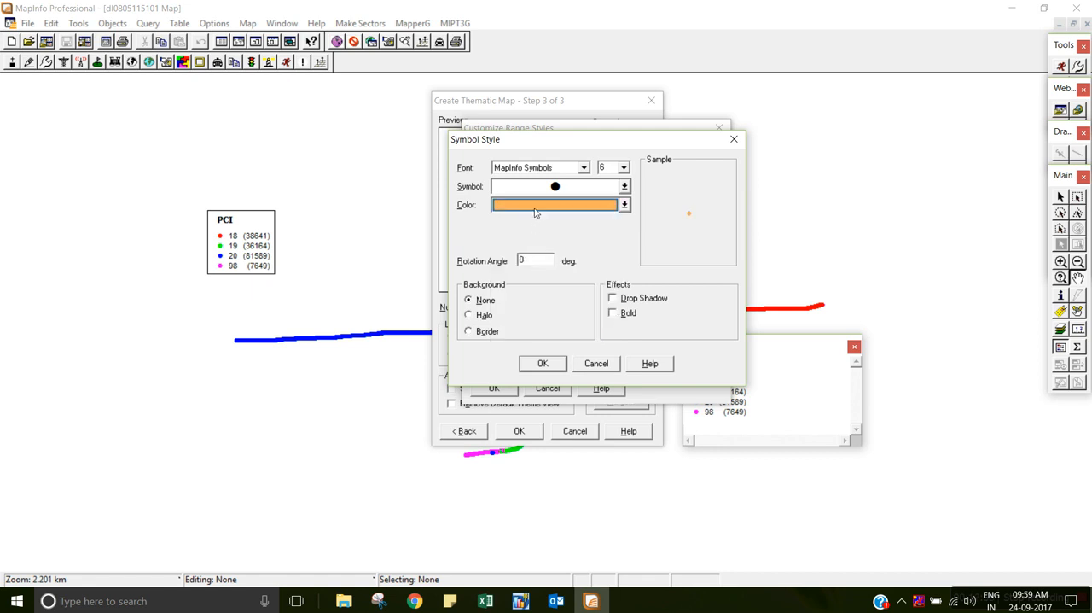
click(536, 207)
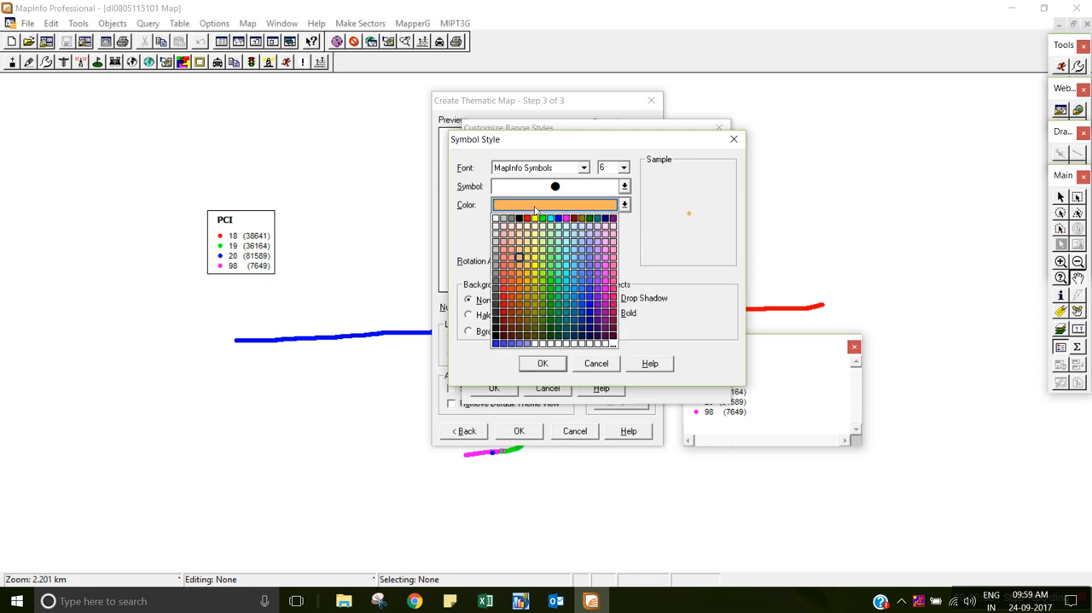
click(519, 266)
click(543, 364)
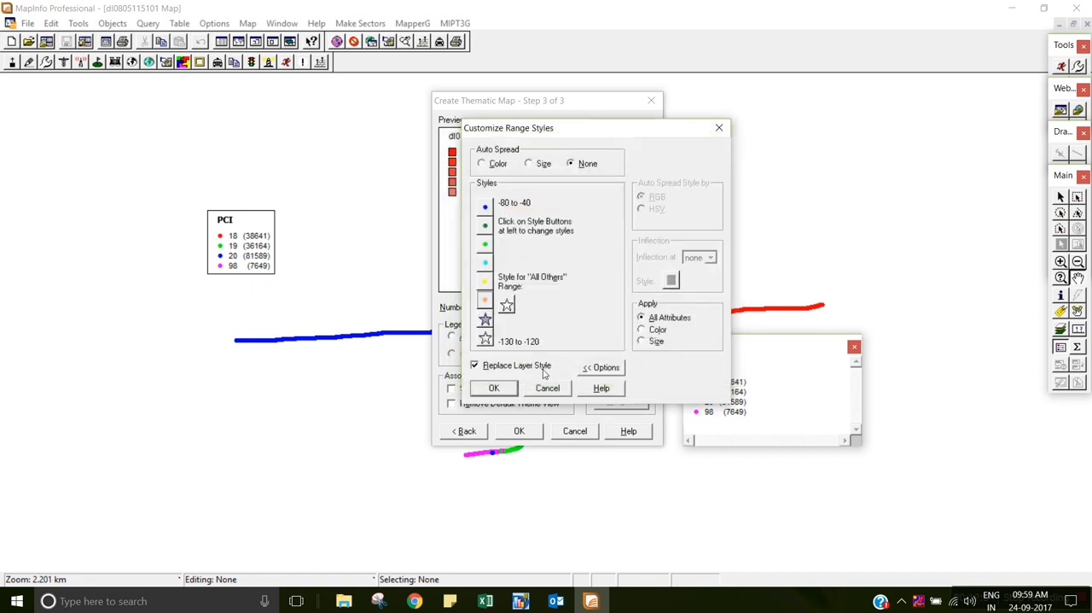
Following the Excel legend, style the -120 to -110 range as a red size 6 filled circle from the MapInfo Symbols font.
key(alt+Tab)
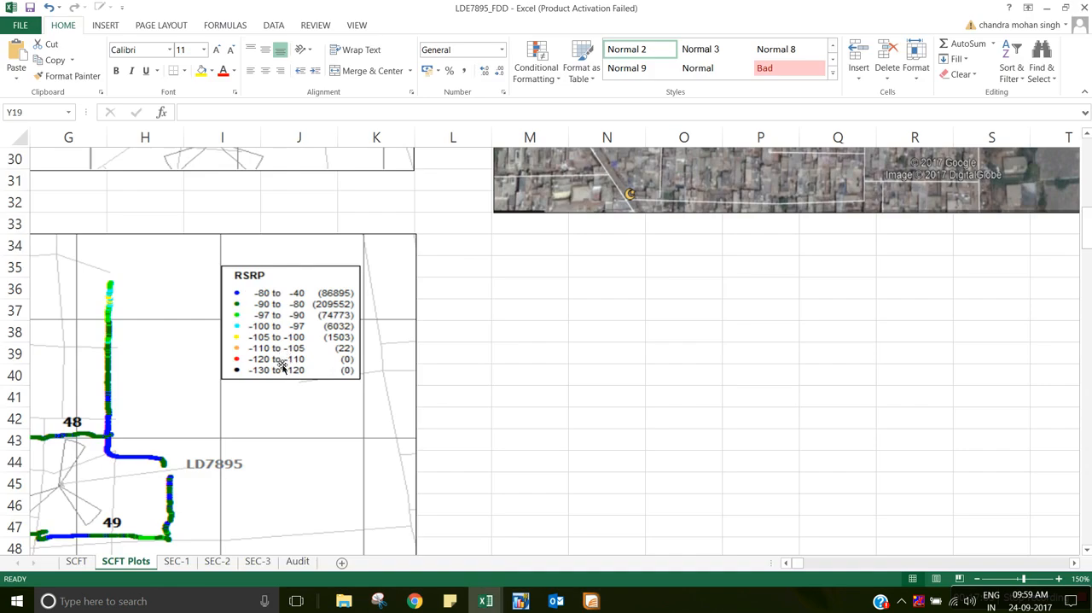
key(alt+Tab)
click(491, 320)
click(612, 170)
text(6)
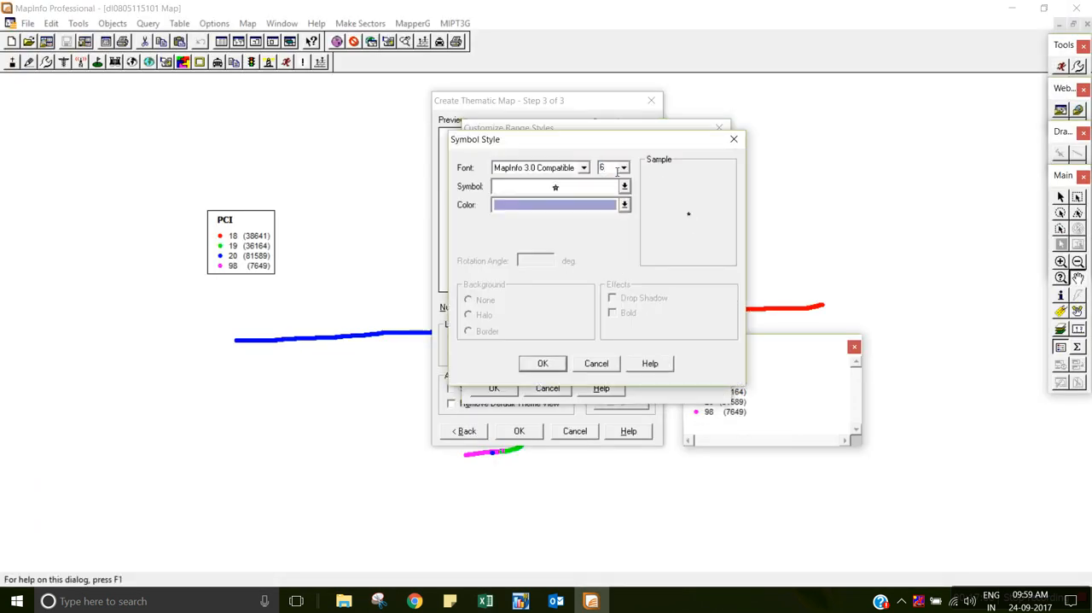
click(584, 167)
click(556, 254)
click(536, 186)
click(556, 212)
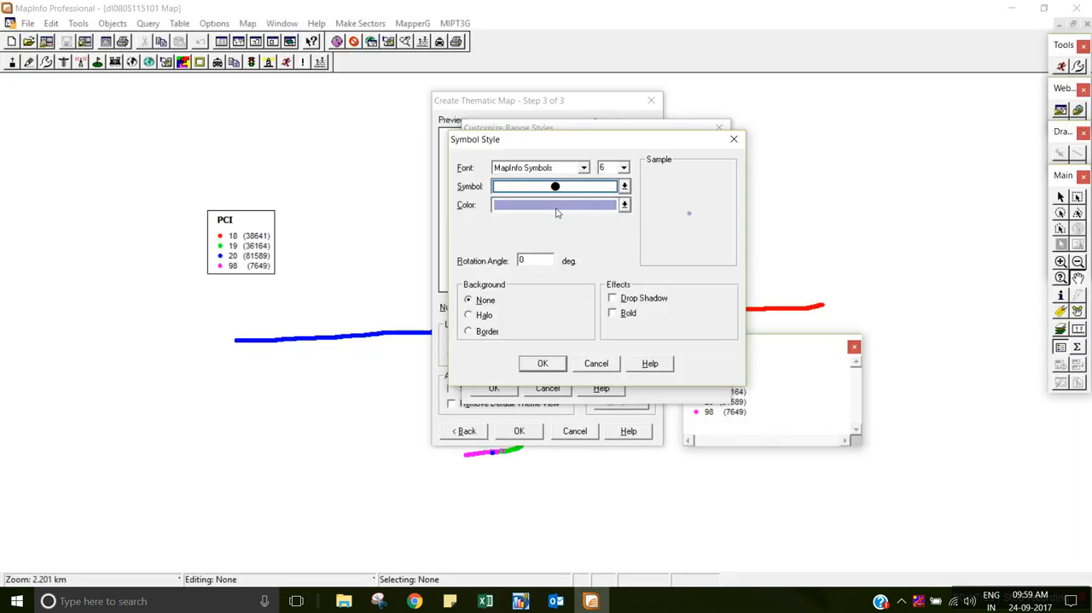
click(557, 210)
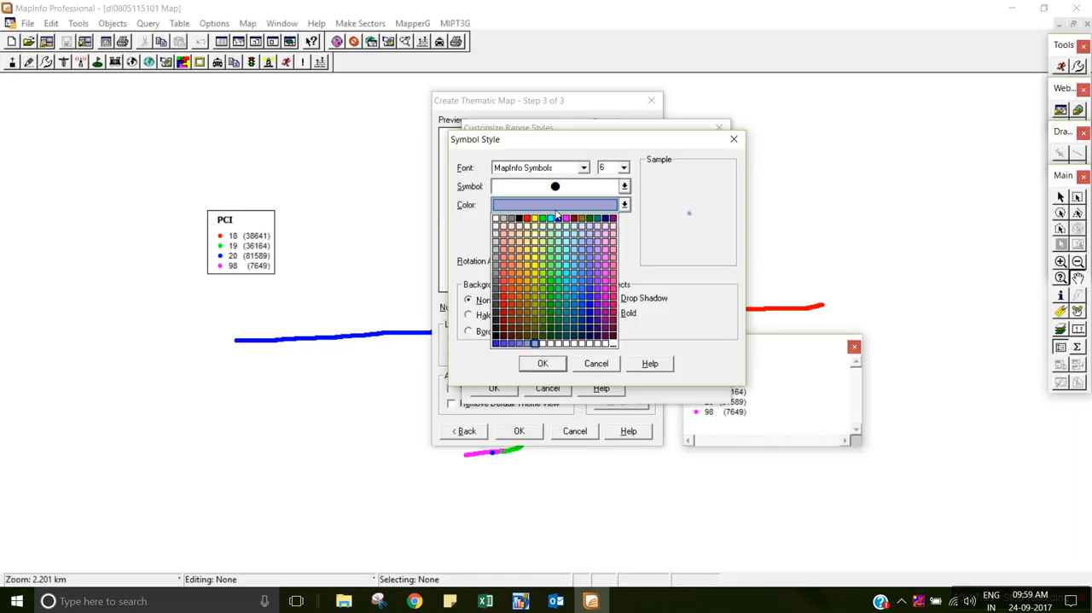
click(529, 223)
click(554, 366)
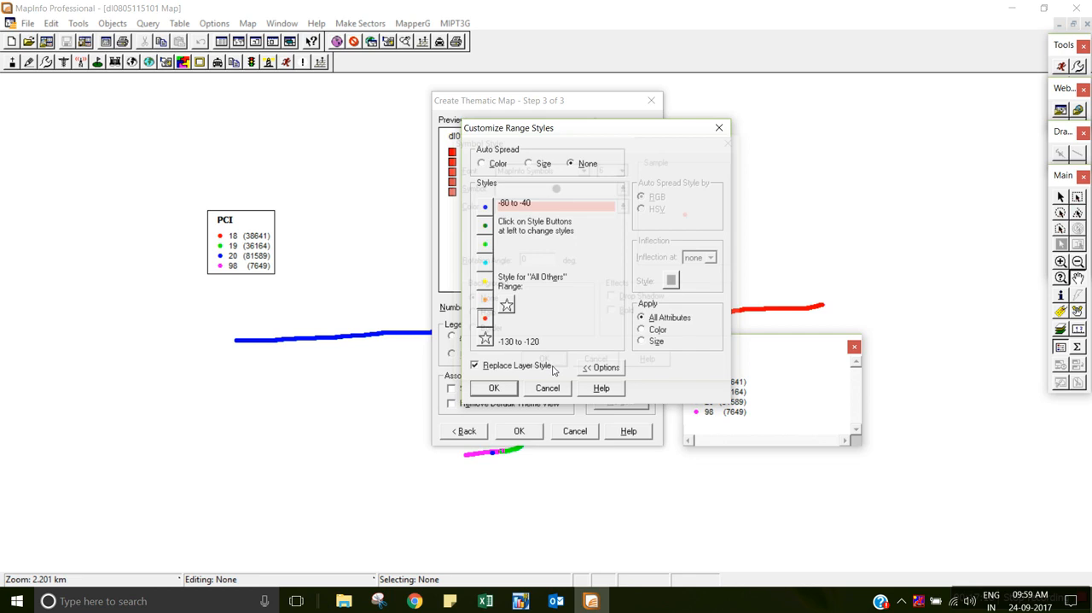
Style the -130 to -120 range as a black size 6 filled circle from the MapInfo Symbols font.
click(484, 339)
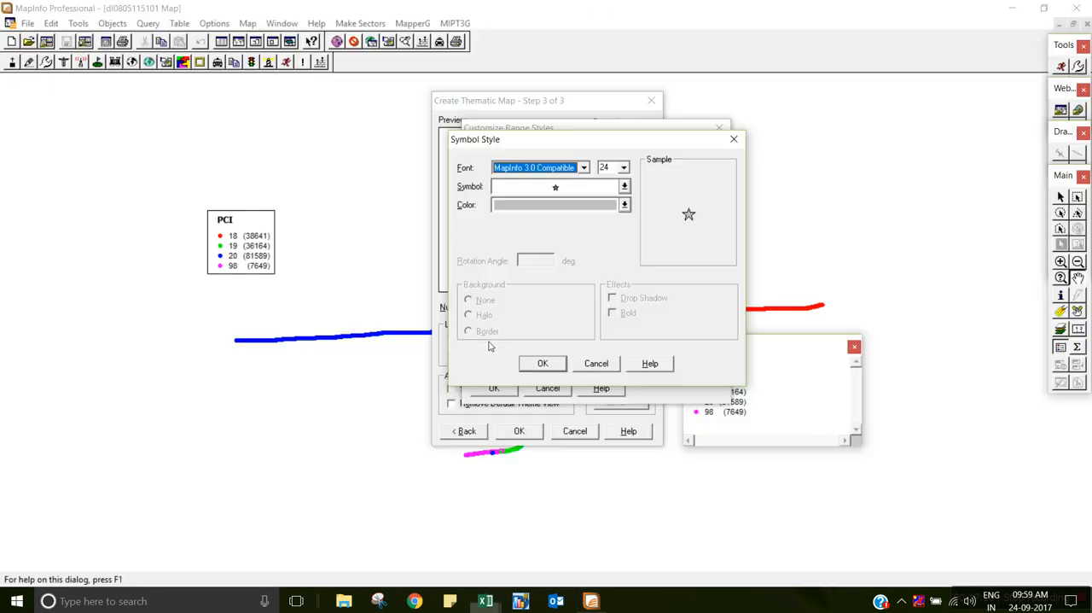
click(616, 170)
text(6)
click(584, 167)
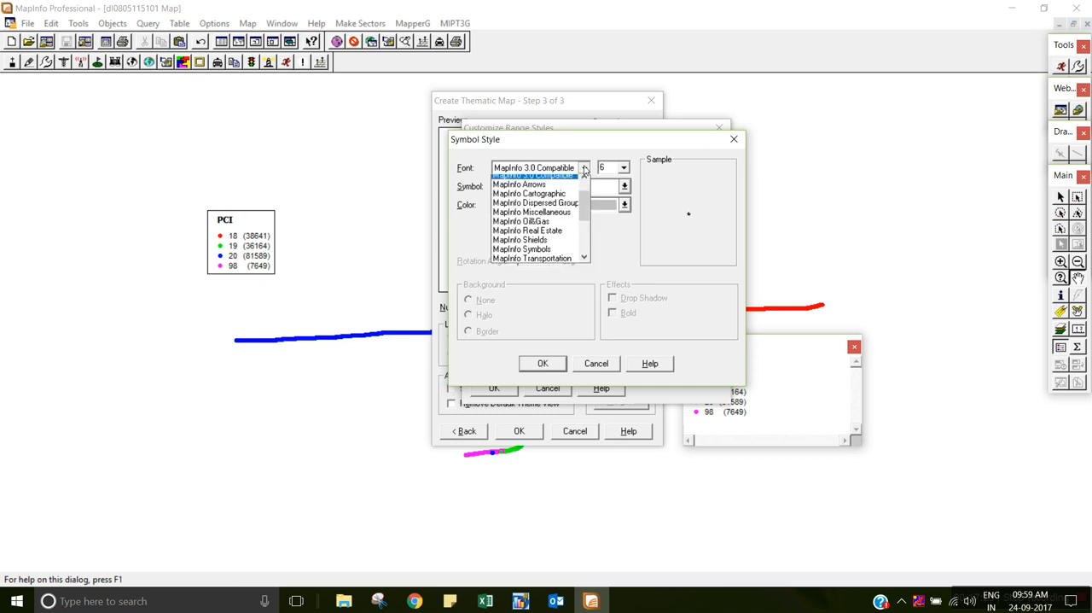
click(546, 254)
click(541, 189)
click(554, 205)
click(531, 207)
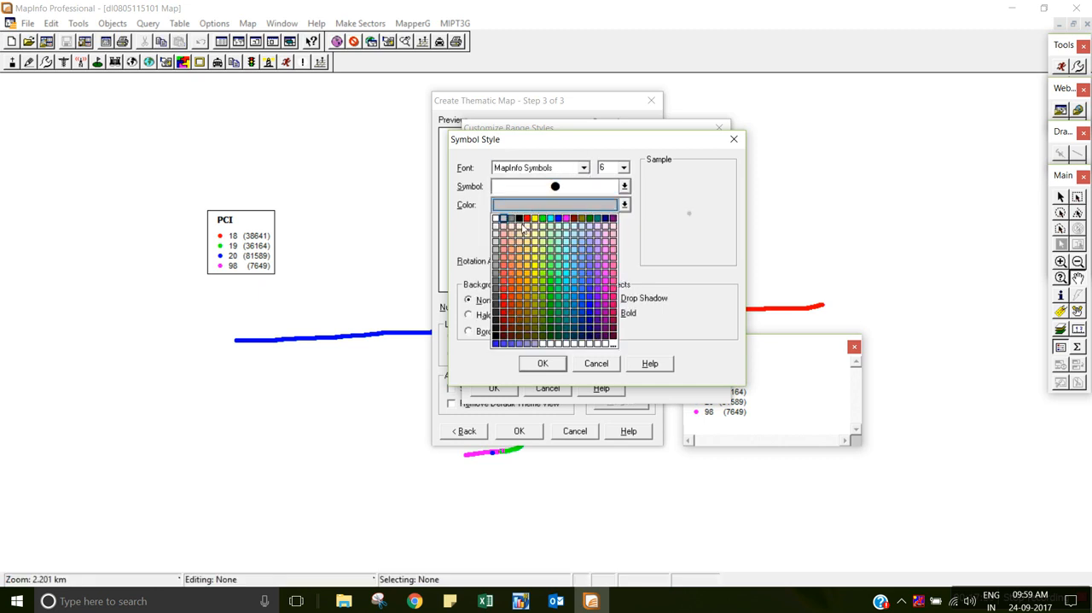
click(520, 218)
click(544, 367)
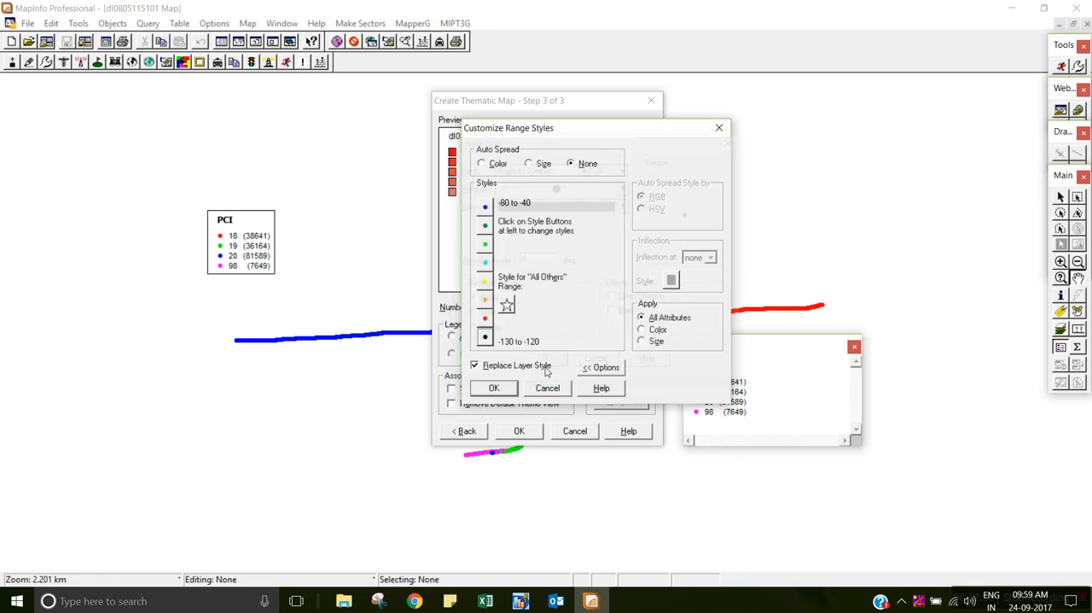
Set the symbol for the "All Others" range to None and accept the customized range styles.
click(507, 304)
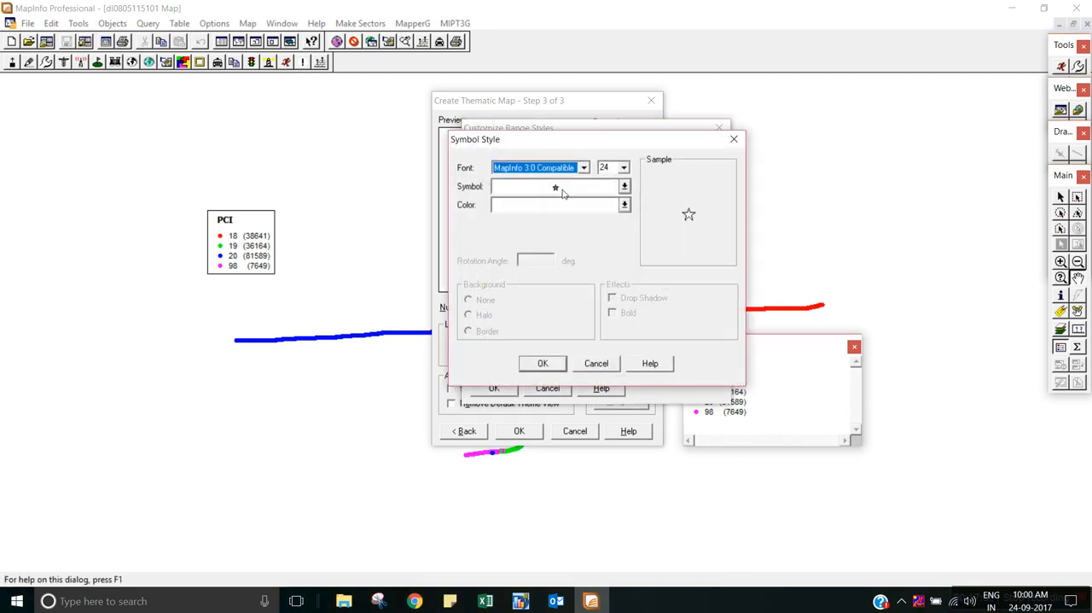
click(563, 194)
click(503, 206)
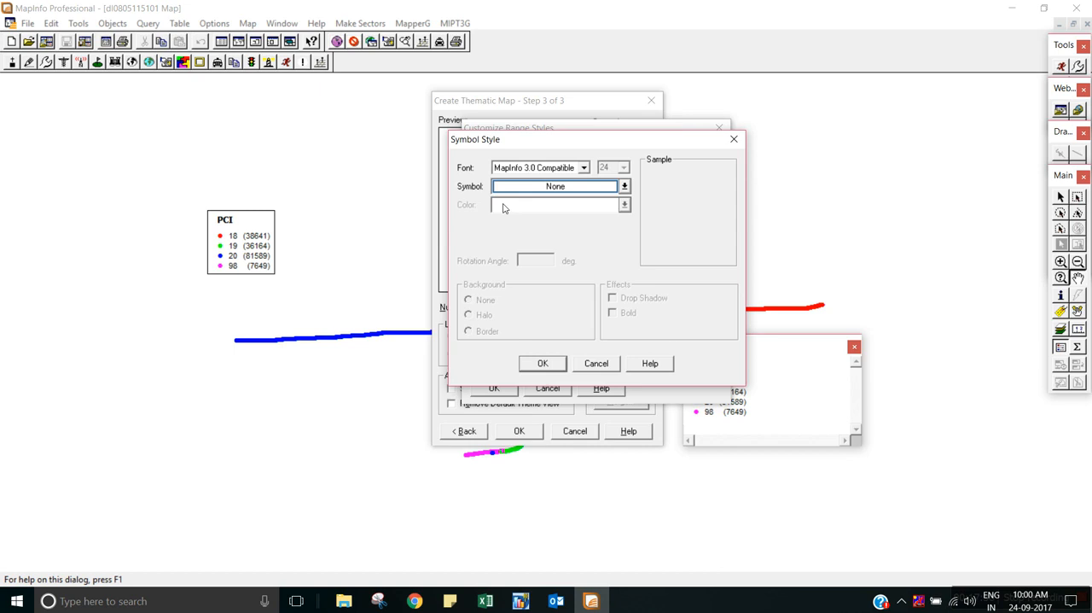
click(542, 364)
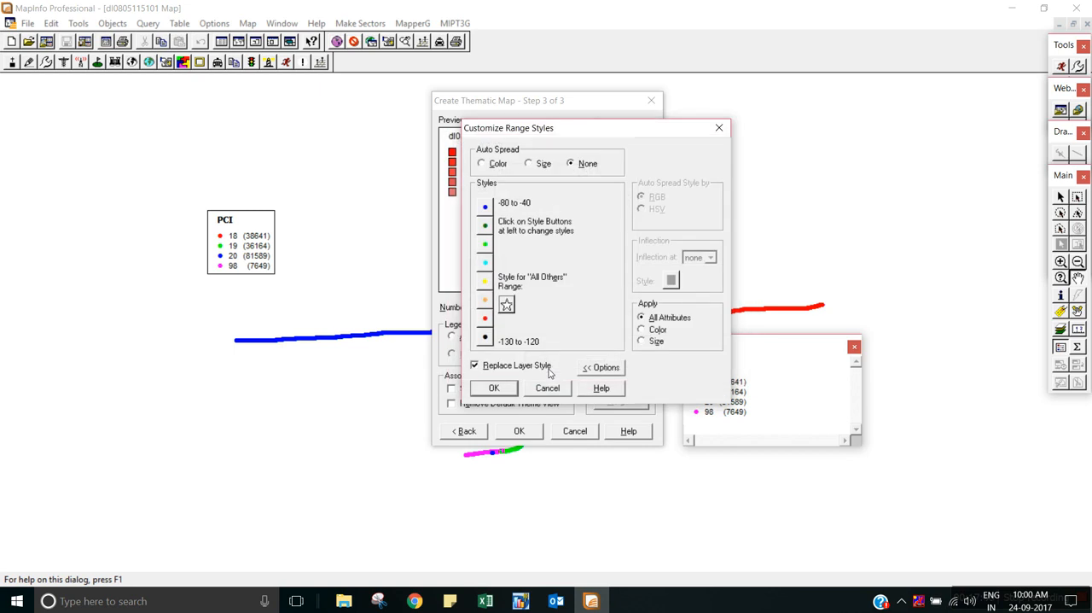
click(495, 388)
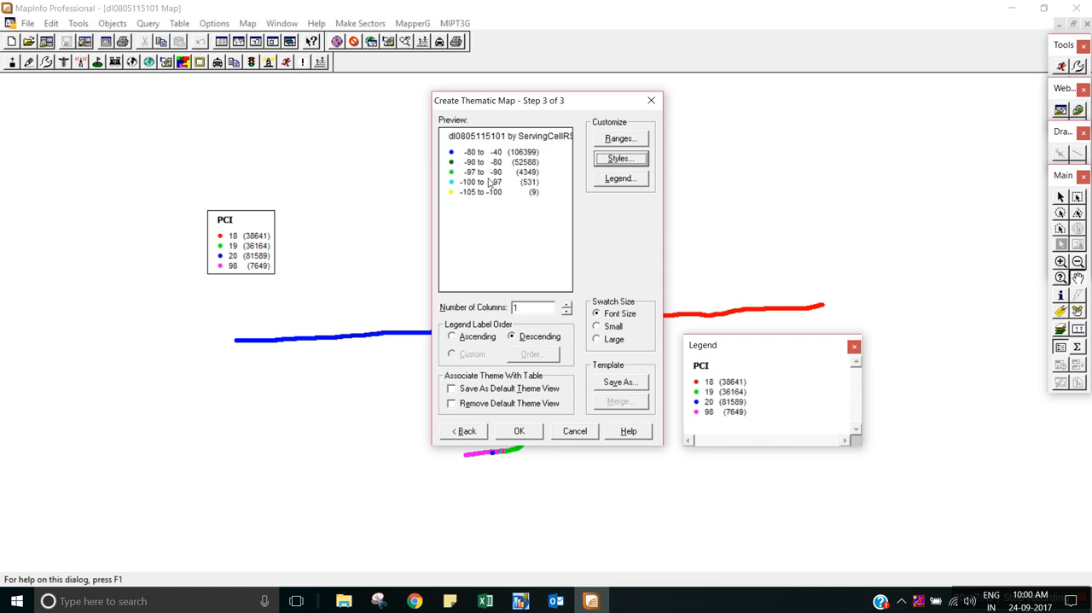
Go through the theme legend's range labels and enable Show this Range for -110 to -105 and -120 to -110.
click(620, 179)
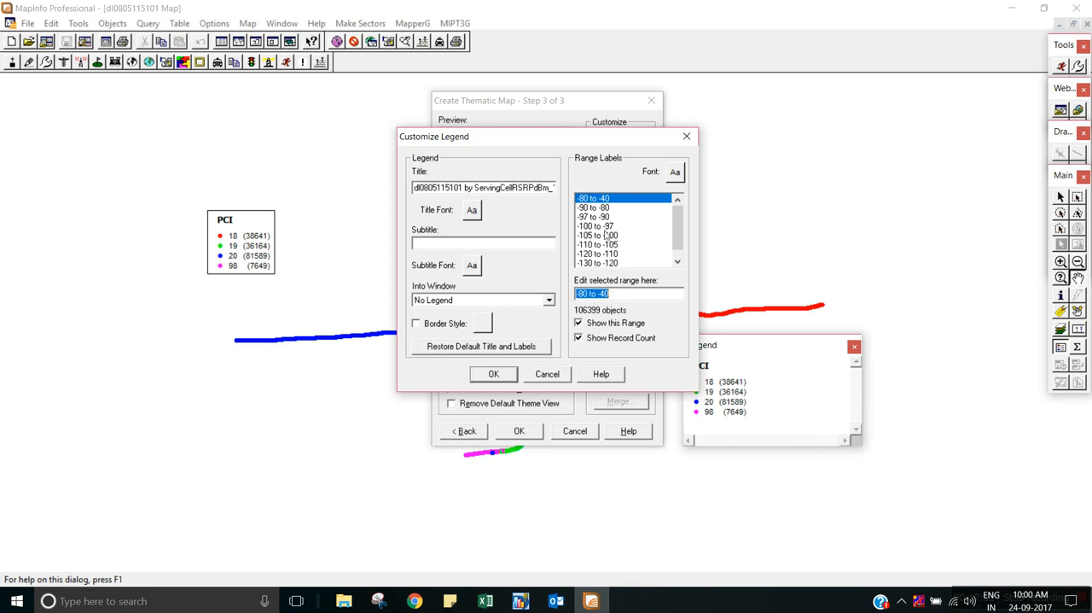
click(593, 198)
click(603, 208)
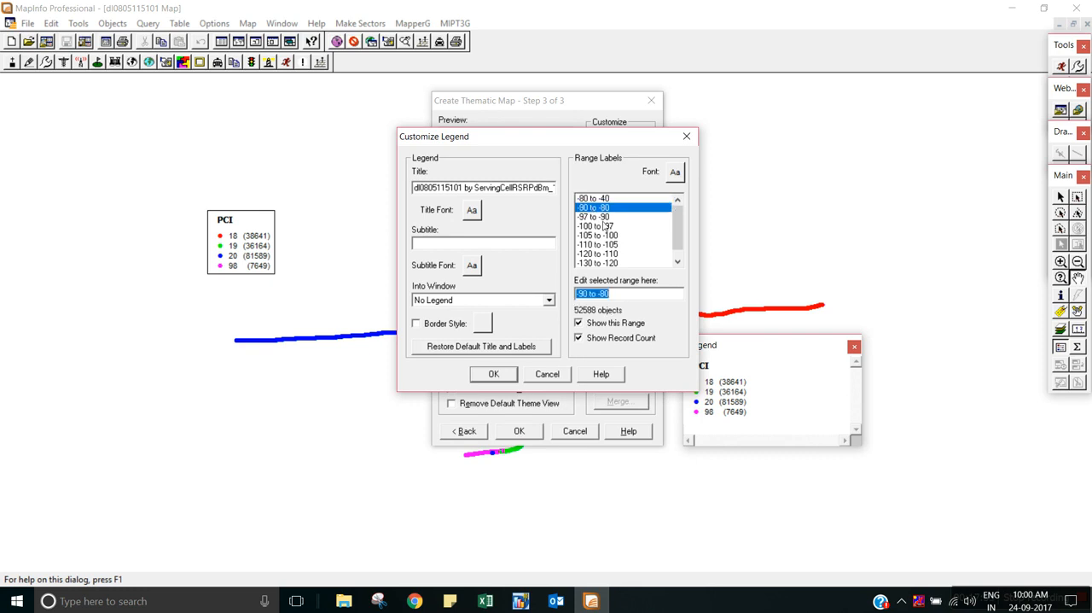
click(604, 218)
click(609, 226)
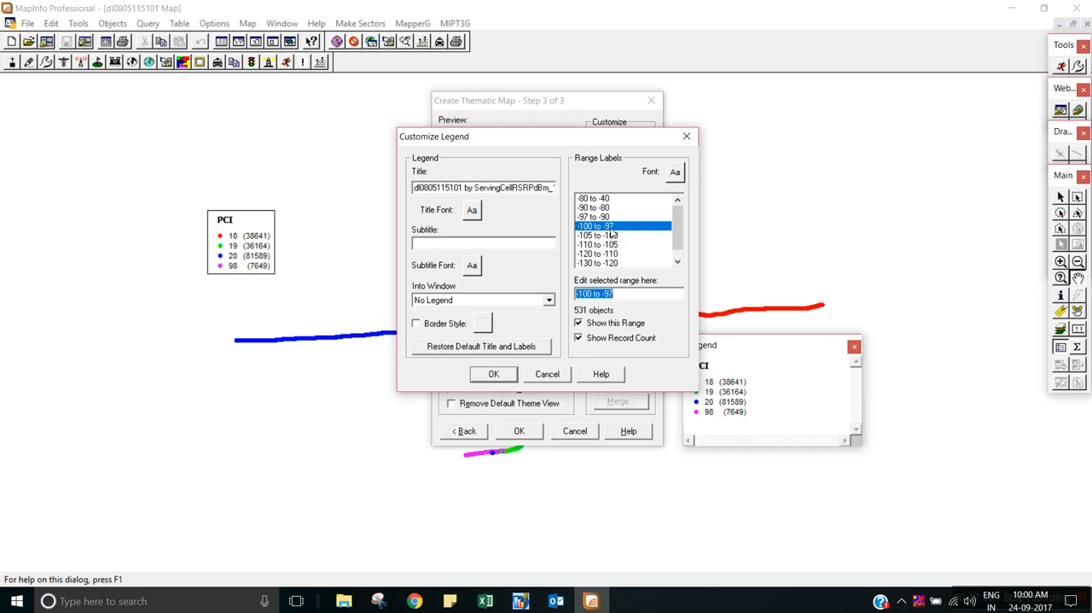
click(614, 238)
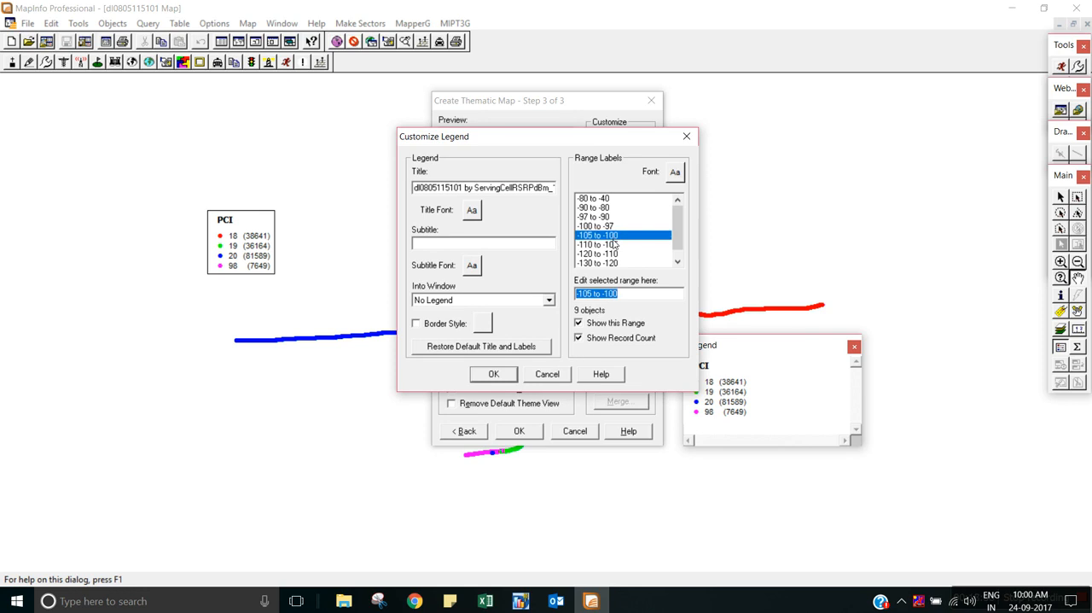
click(616, 245)
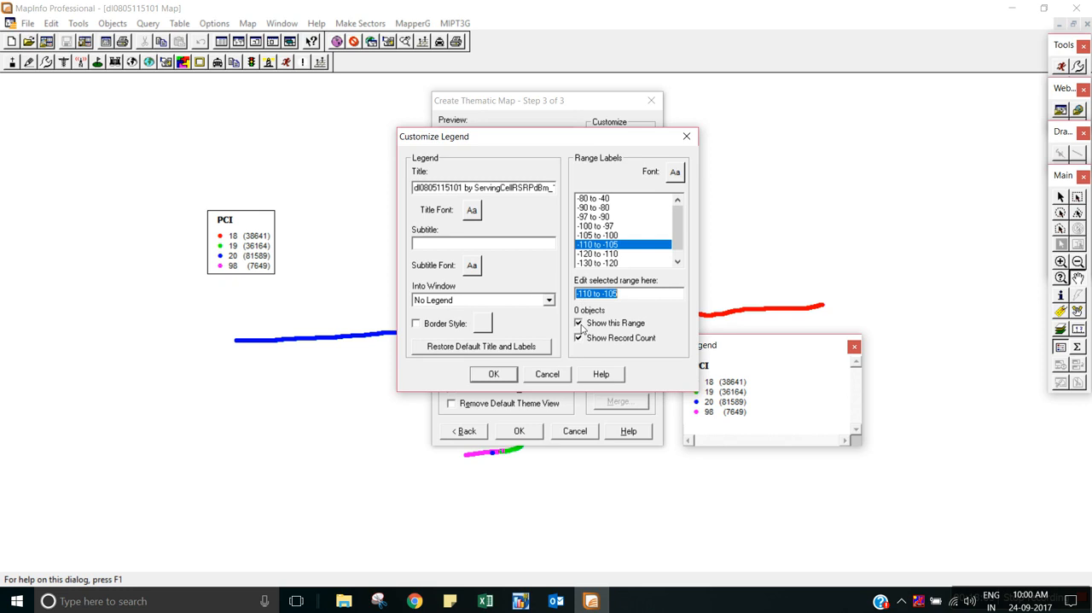
click(614, 255)
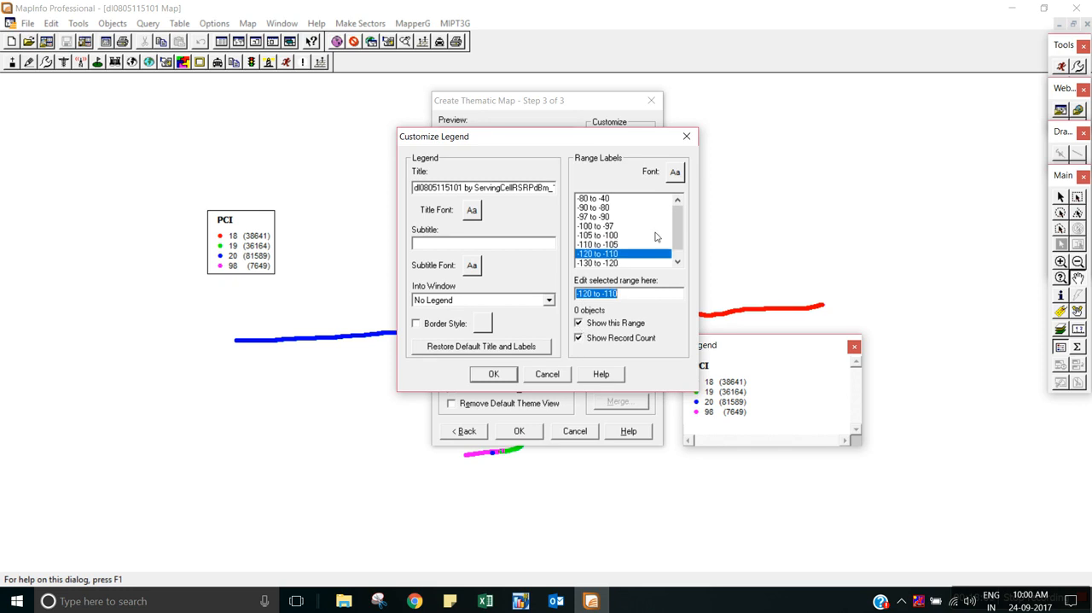
Check the "all others" legend entry and enable showing the -130 to -120 range in the legend.
drag(681, 231, 674, 248)
click(606, 255)
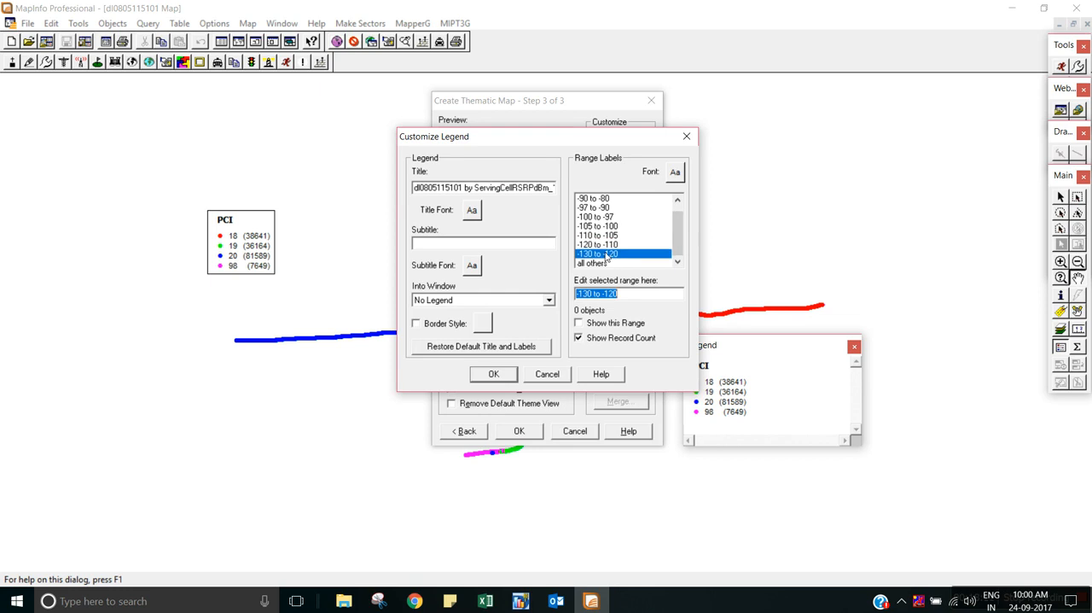
click(587, 263)
click(579, 337)
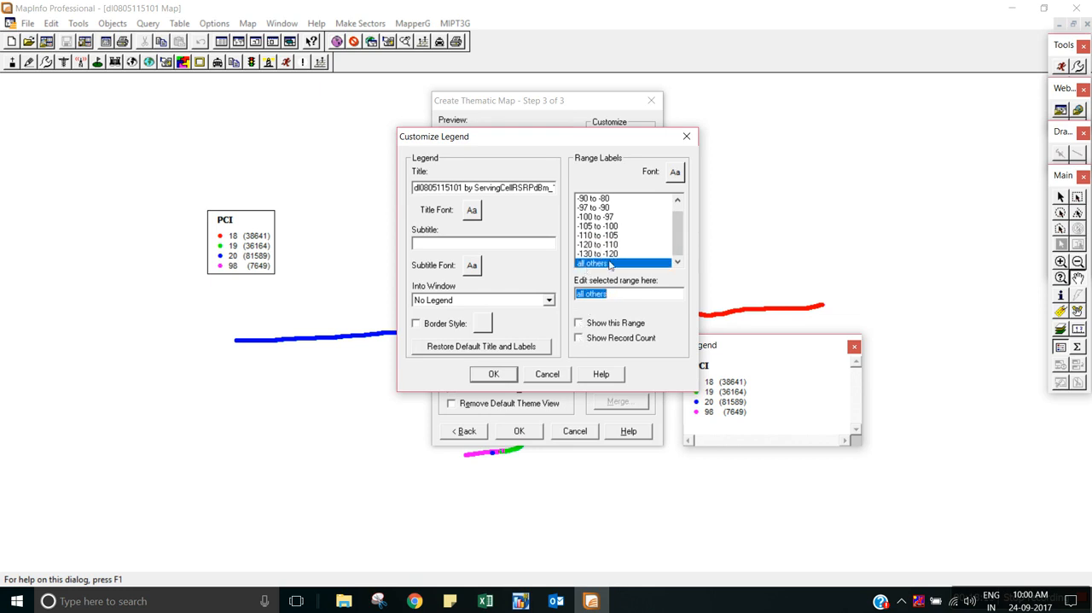
click(614, 255)
click(580, 337)
key(Up)
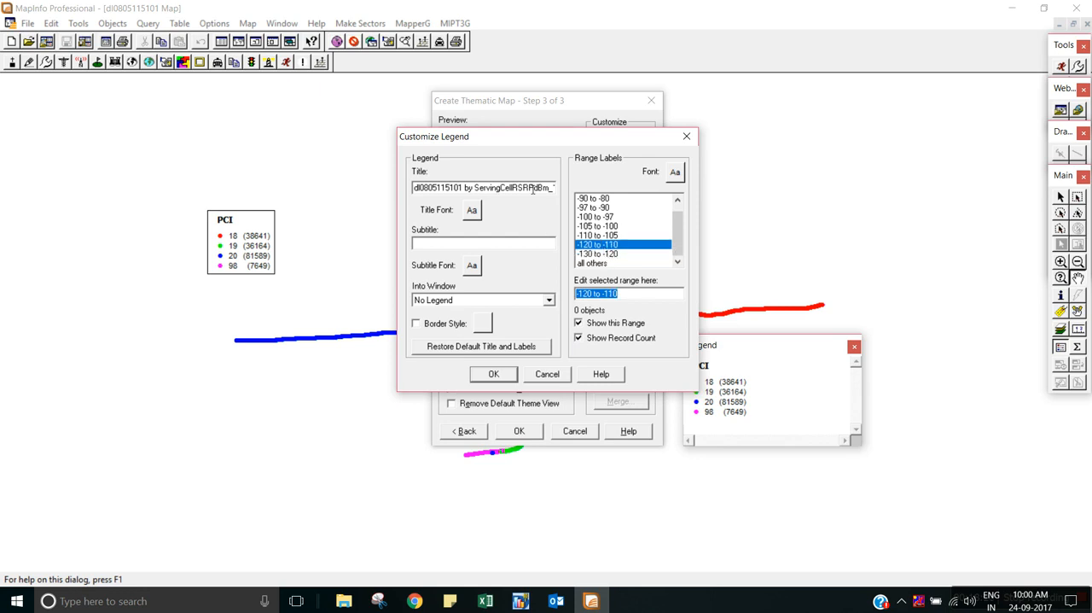
Retitle the theme legend RSRP to match the Excel report, accept it, and compare the preview with the report's legend.
drag(559, 191, 411, 203)
key(alt+Tab)
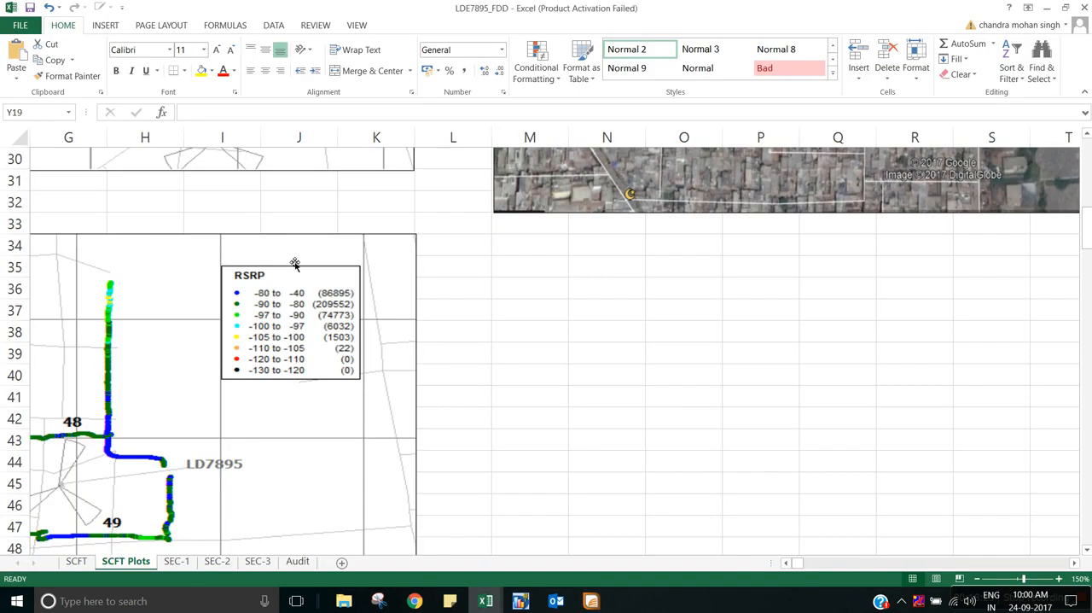
key(alt+Tab)
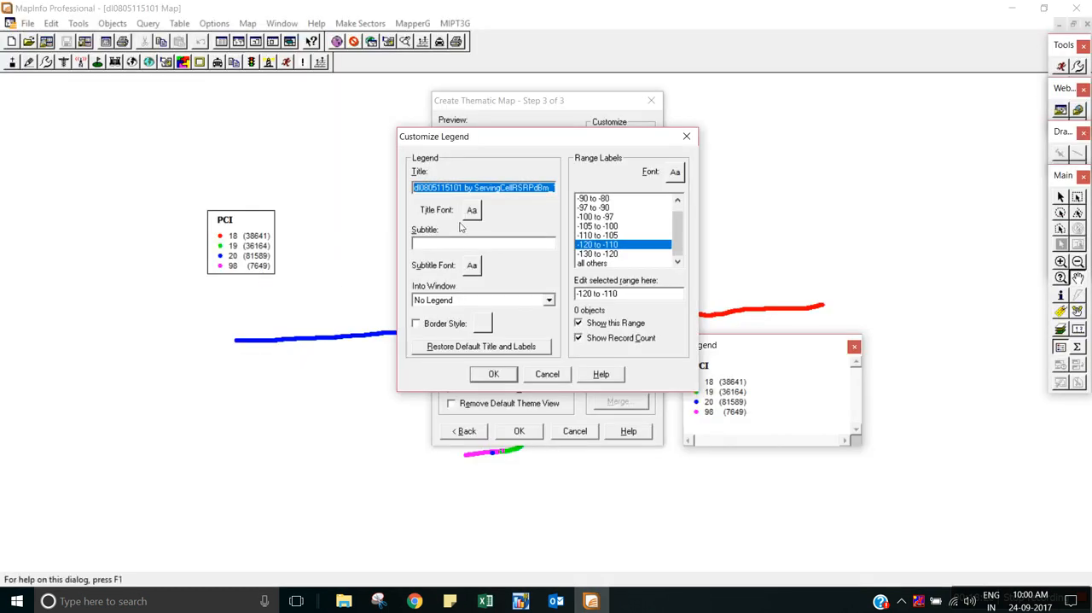
key(Delete)
text(RSRP)
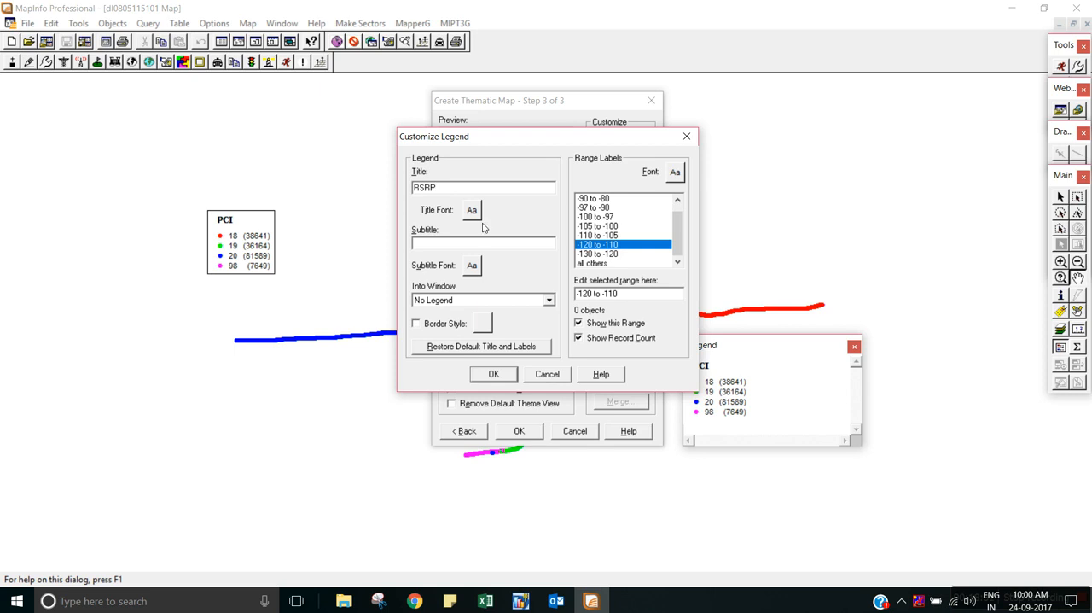
click(510, 374)
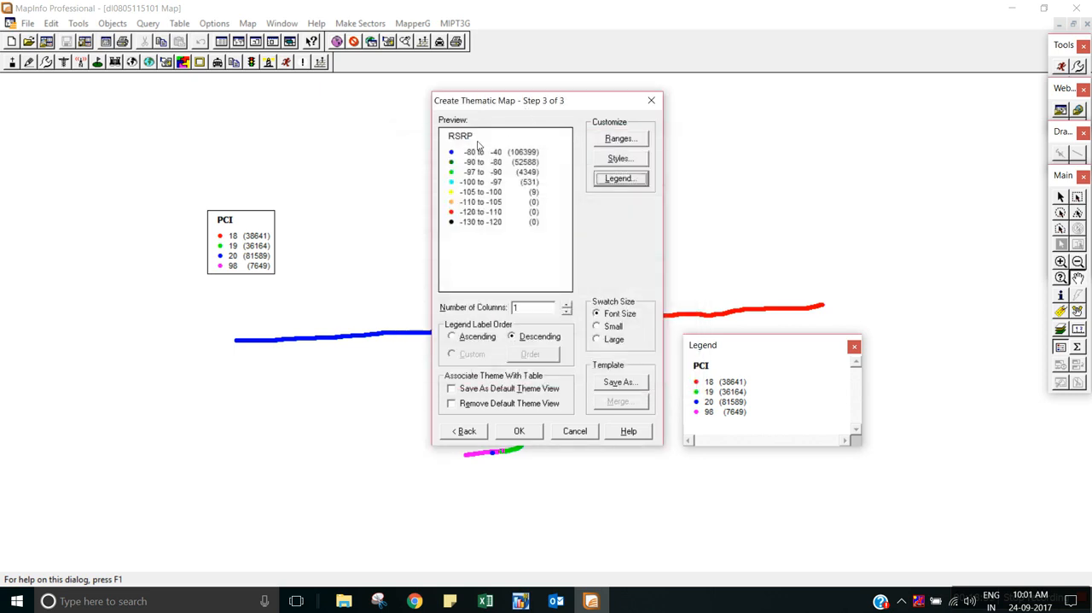
key(alt+Tab)
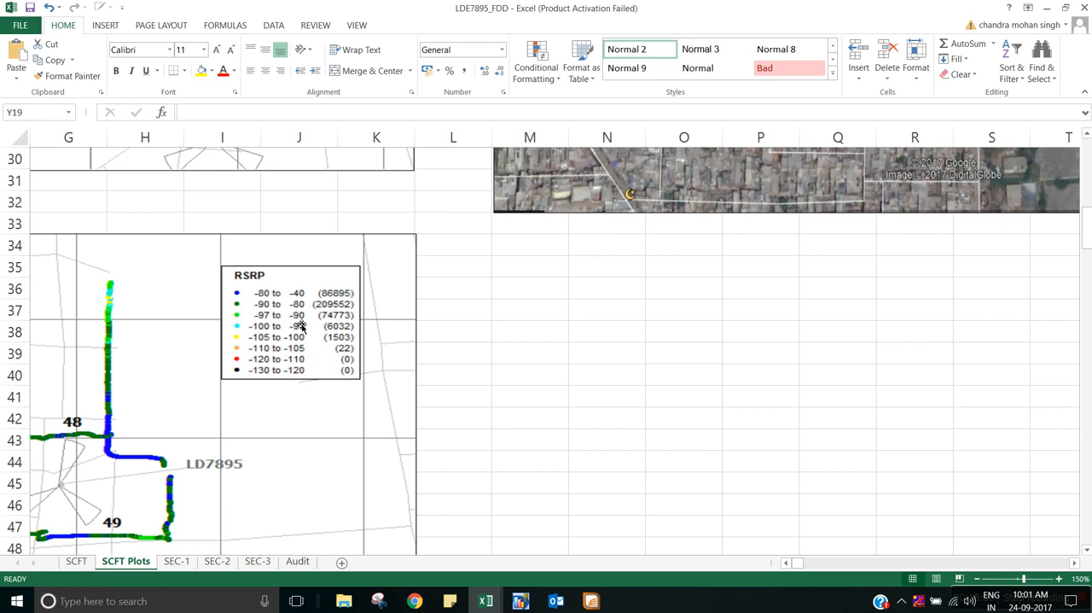
key(alt+Tab)
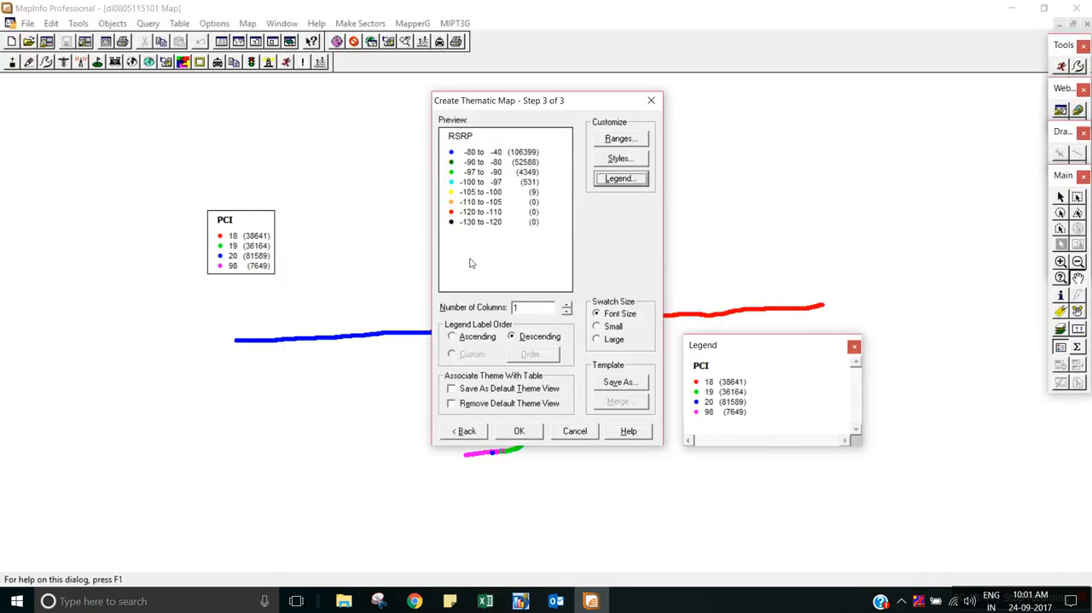
Save the RSRP theme as a new named template, including the customized legend text.
click(609, 383)
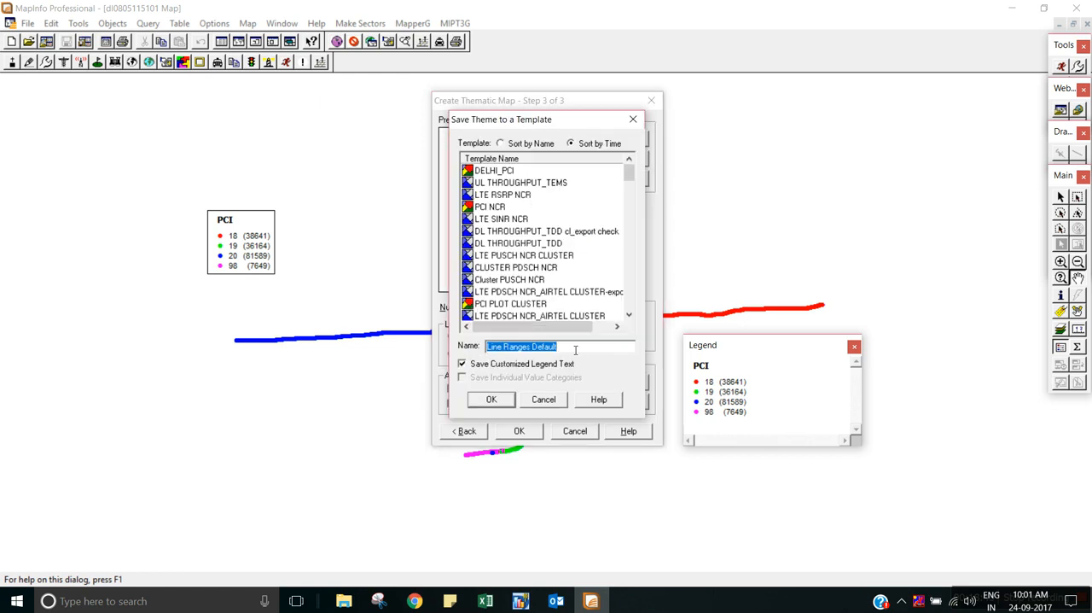
text(dE)
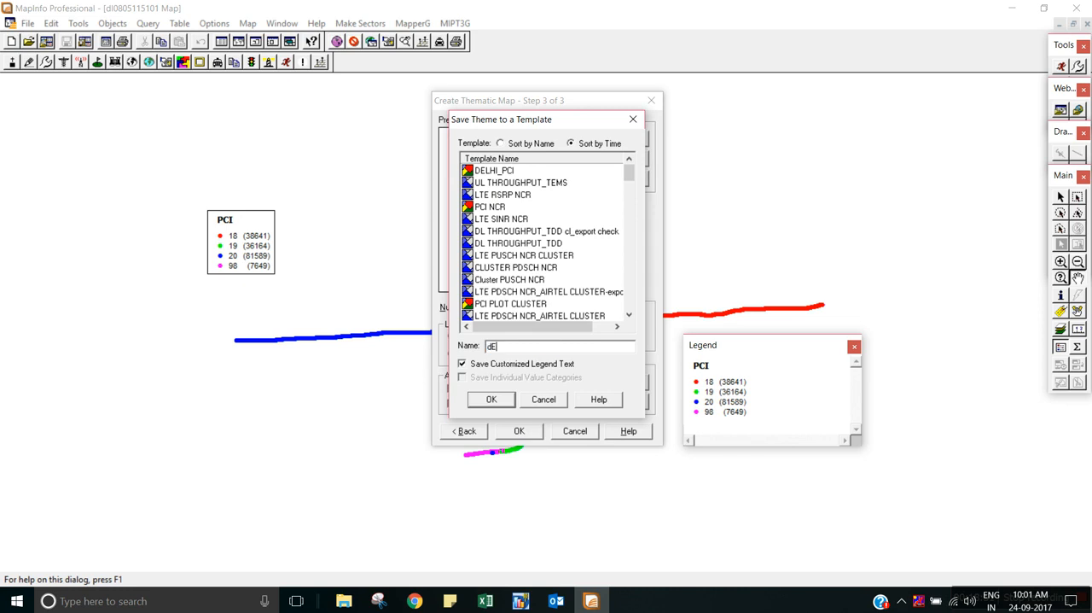
text(DELHI_RSRP)
click(503, 403)
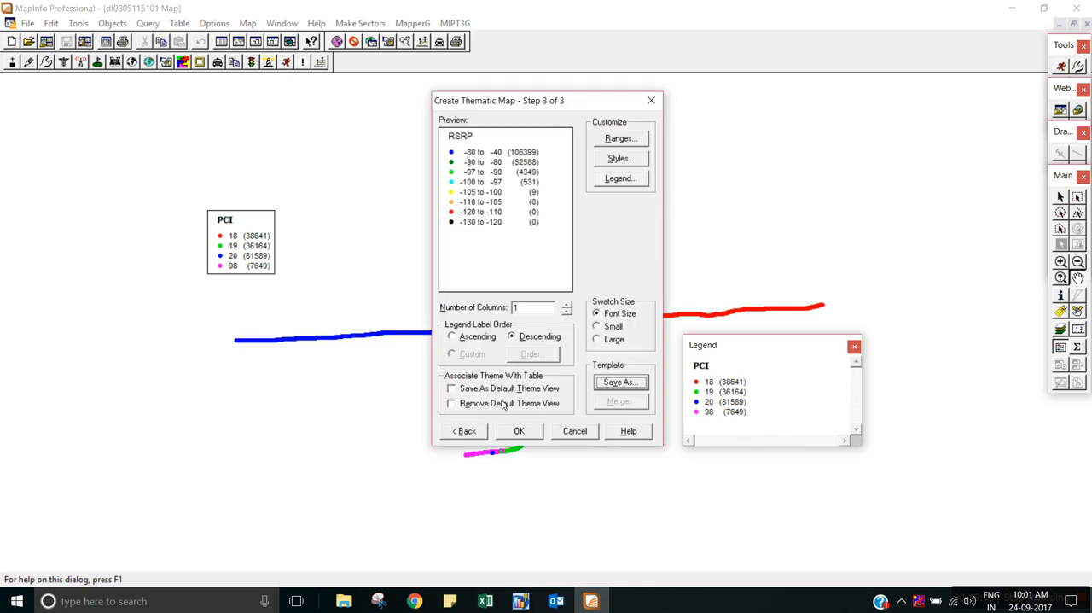
Create the RSRP thematic map, then move the on-map legend box and the Legend window clear of the route.
click(530, 432)
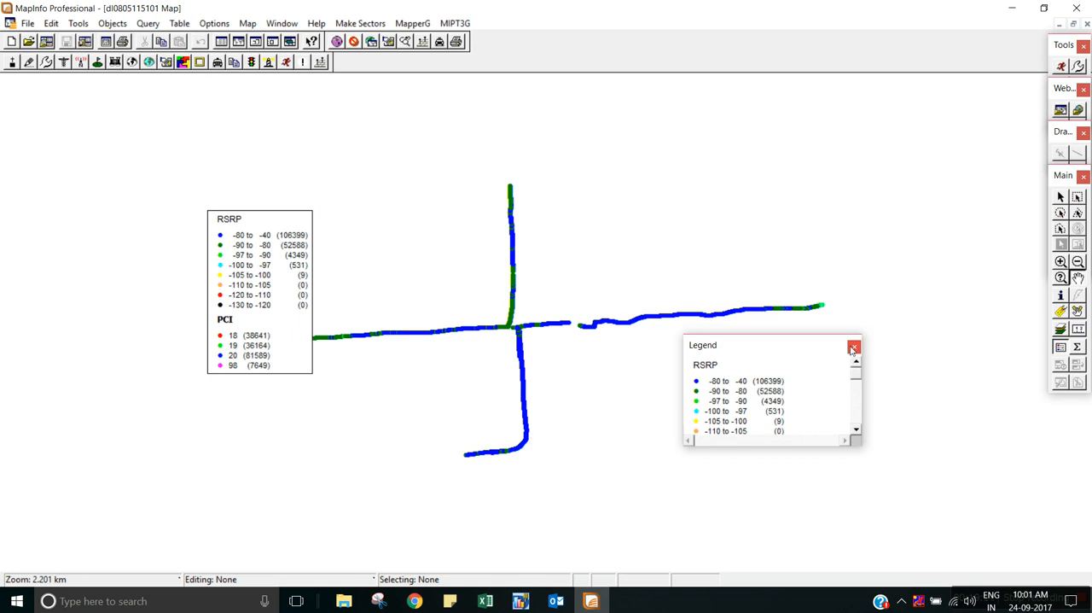
drag(294, 226, 182, 196)
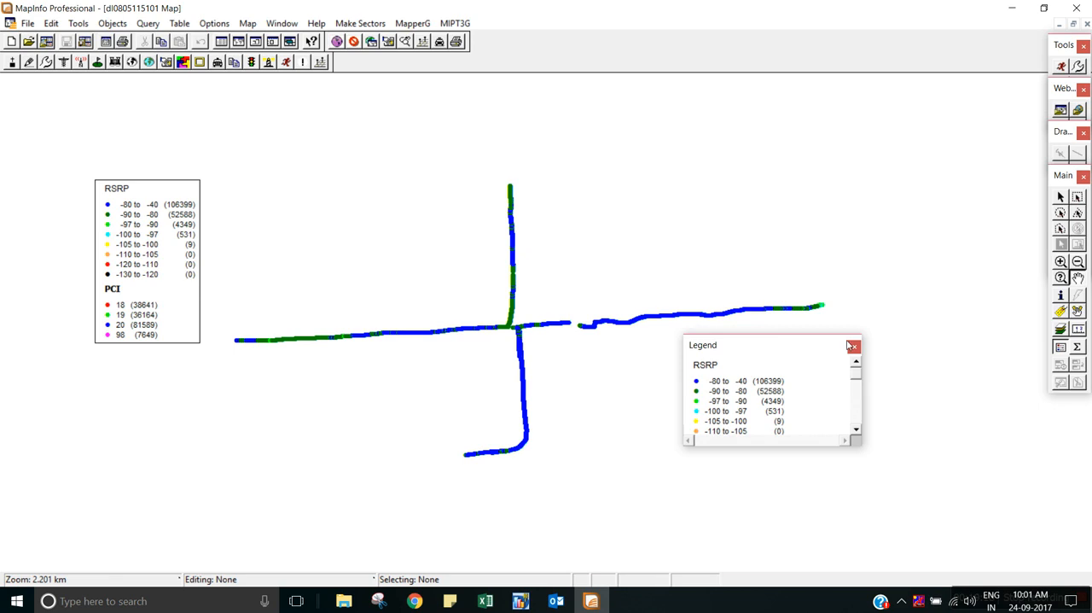
drag(773, 352, 819, 379)
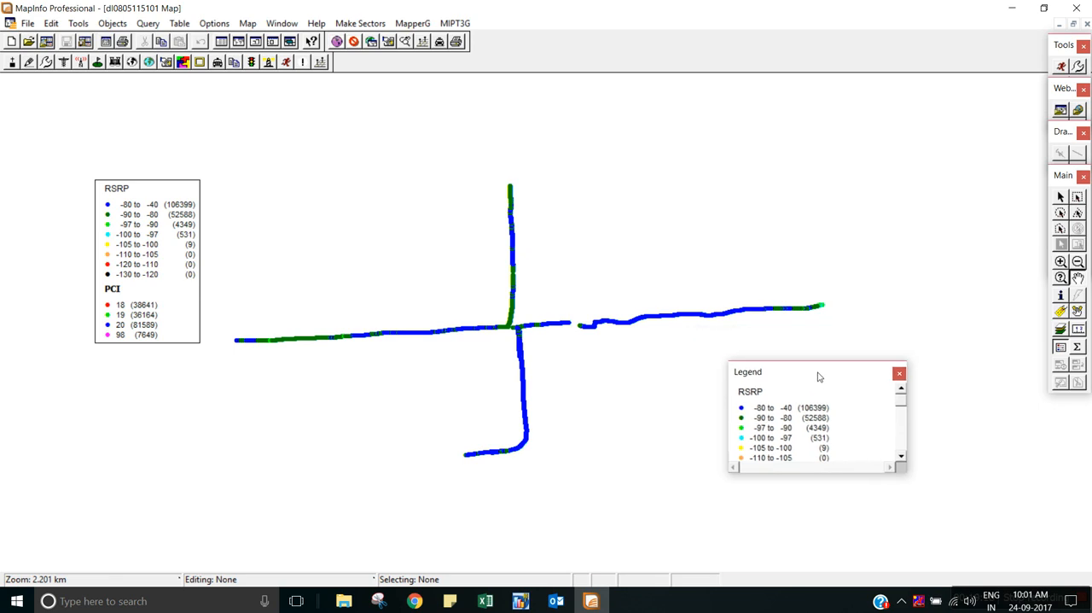
Hide the PCI theme layer, Ind. Value with ServingCellIdentity_1, in the map's Layer Control.
right_click(424, 196)
click(426, 199)
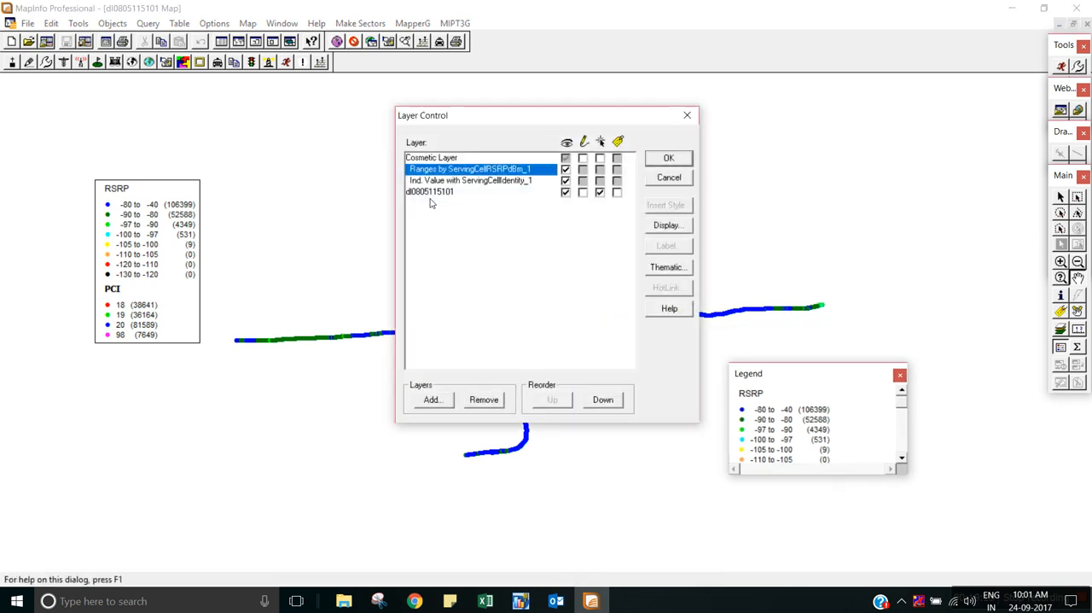
click(512, 181)
click(565, 180)
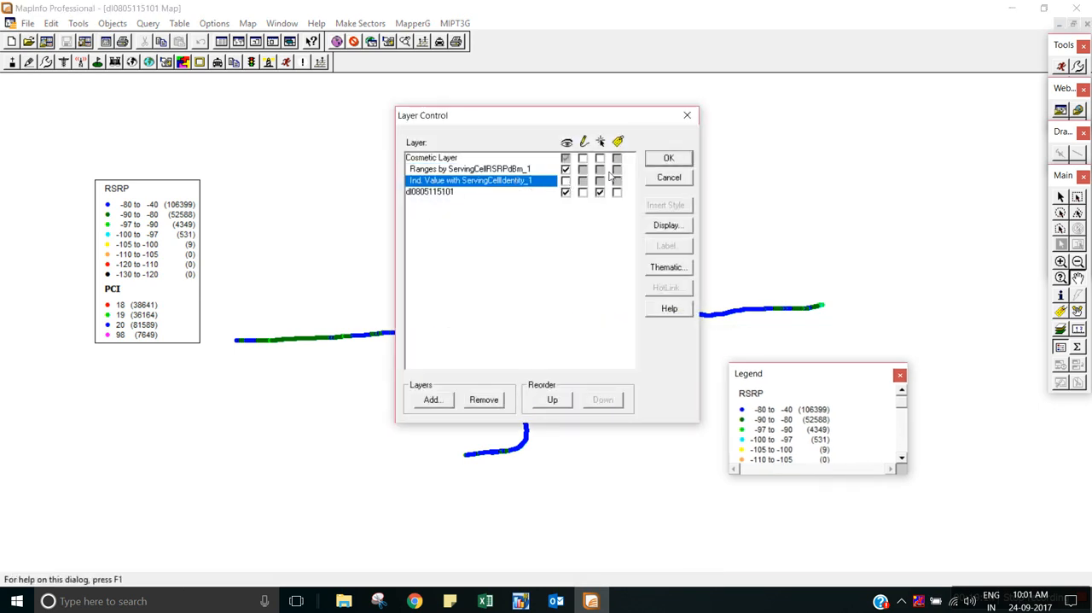
click(667, 160)
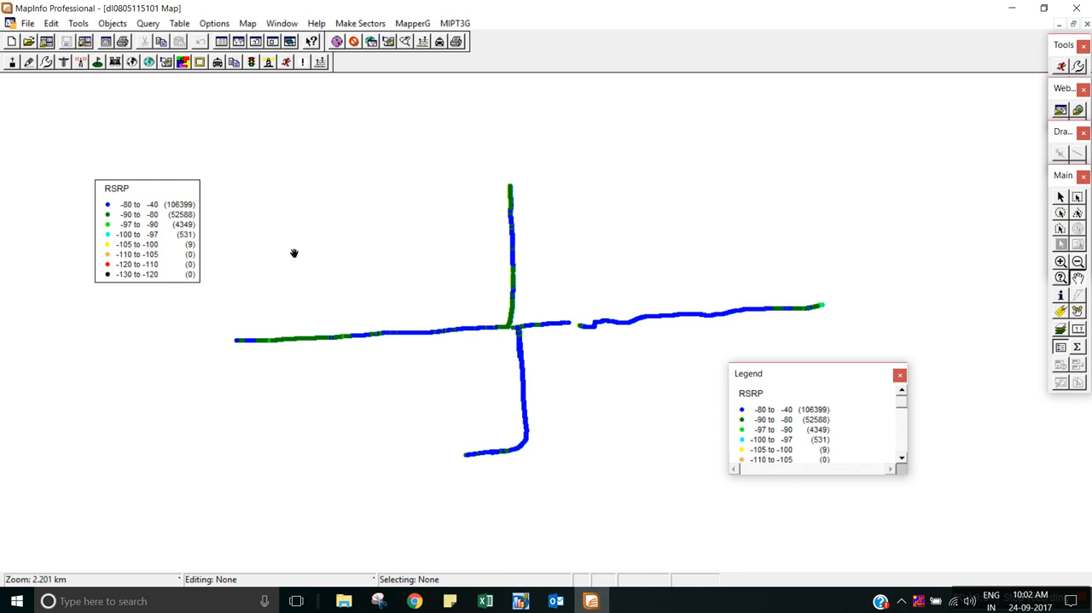
click(1091, 606)
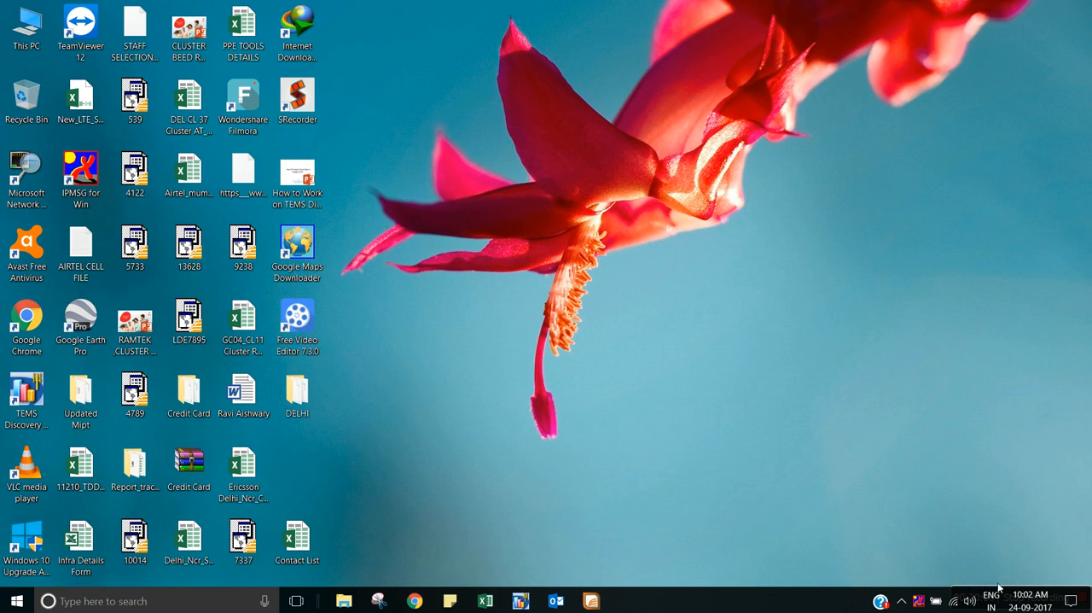
click(1070, 601)
click(786, 541)
click(1070, 600)
click(774, 556)
mouse_move(1009, 593)
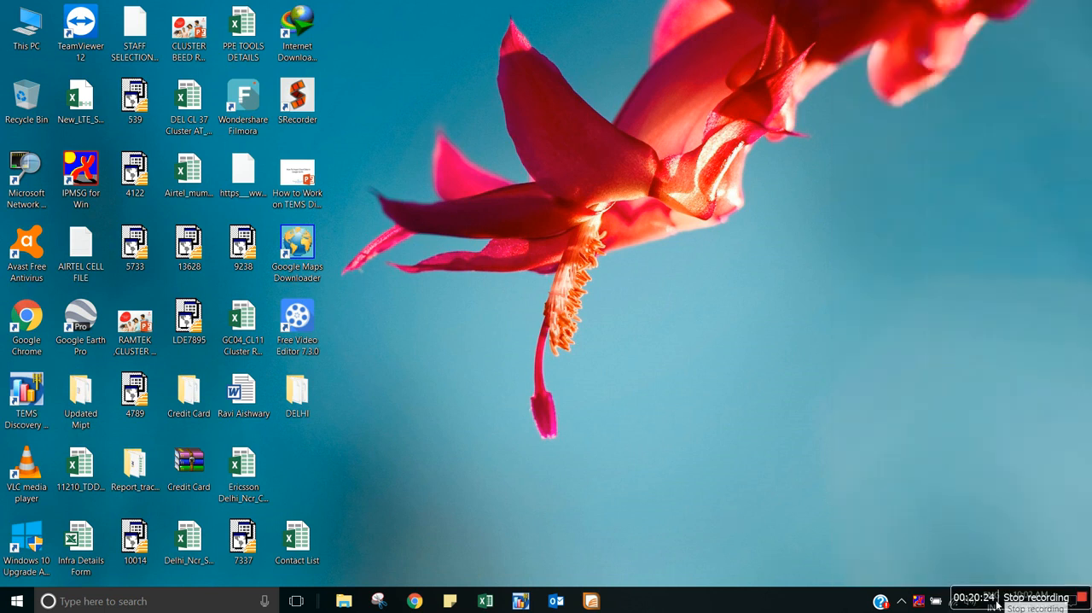